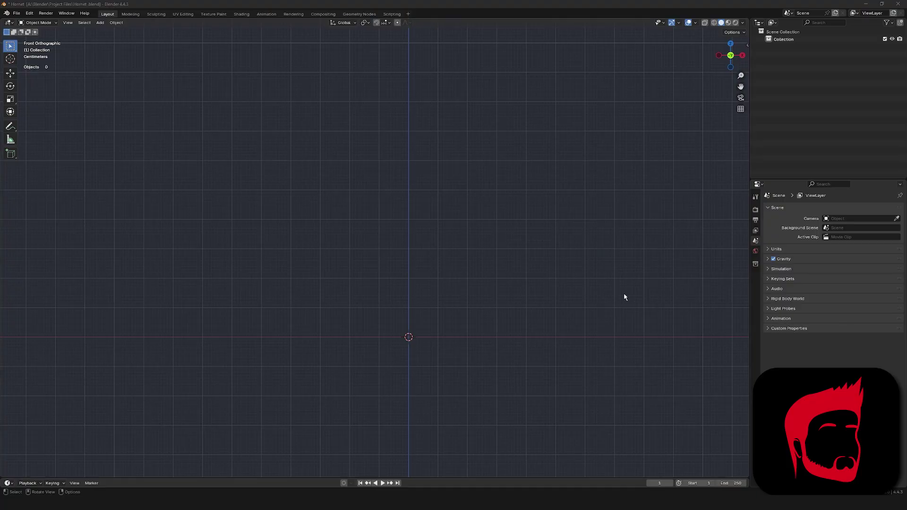
Add a NURBS path curve with a 1 m radius at the world origin.
{"action": "key", "text": "ctrl+a"}
{"action": "key", "text": "Escape"}
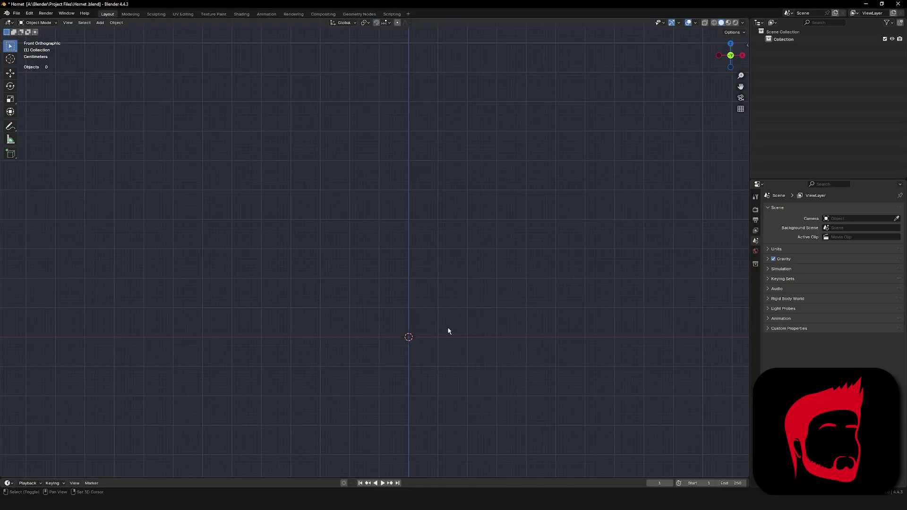
{"action": "key", "text": "shift+a"}
{"action": "mouse_move", "coordinate": [437, 325]}
{"action": "left_click", "coordinate": [470, 355]}
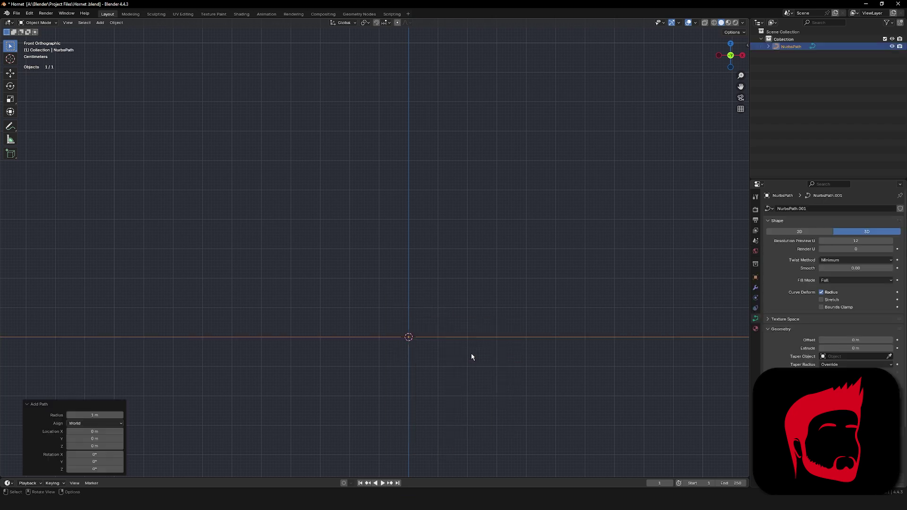
{"action": "scroll", "coordinate": [447, 317], "scroll_direction": "down", "scroll_amount": 5}
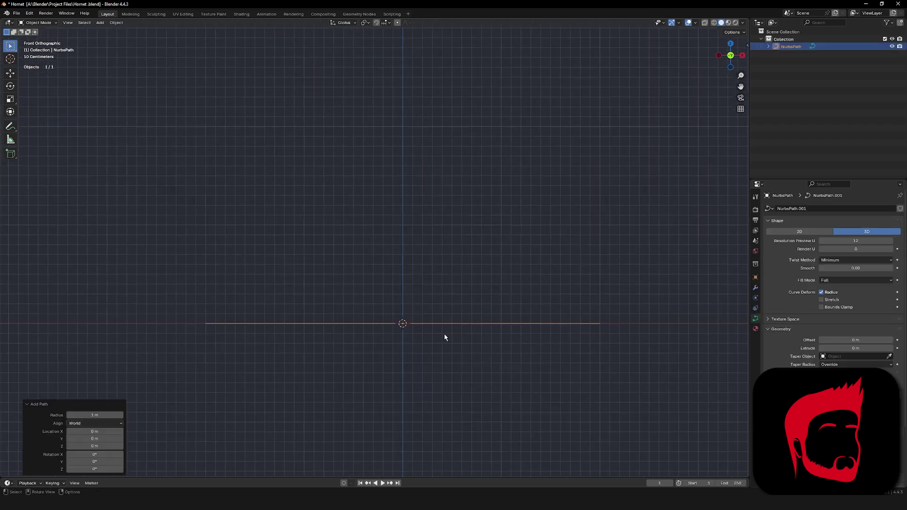
Raise the path's two end control points about 1.55 m along Z and scale them together to about 0.1.
{"action": "key", "text": "Tab"}
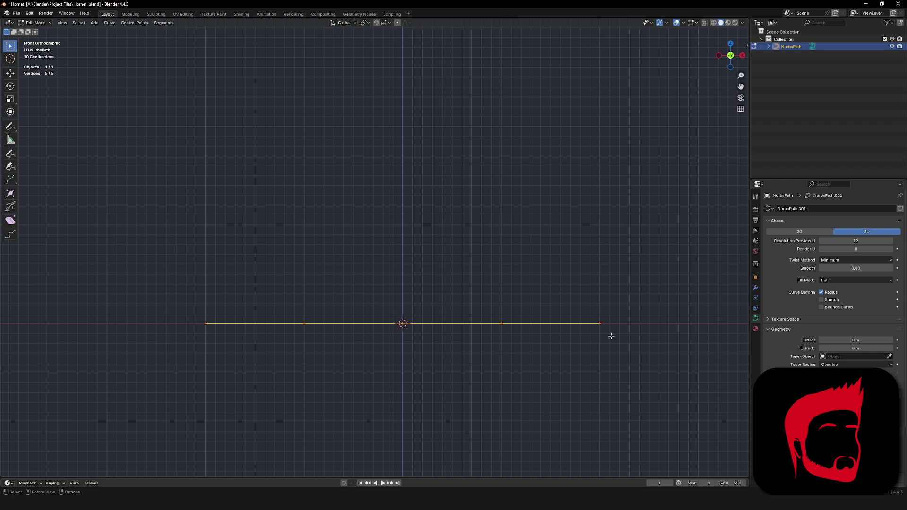
{"action": "left_click", "coordinate": [599, 323]}
{"action": "left_click_drag", "start_coordinate": [203, 309], "coordinate": [250, 333], "text": "shift"}
{"action": "key", "text": "g"}
{"action": "key", "text": "z"}
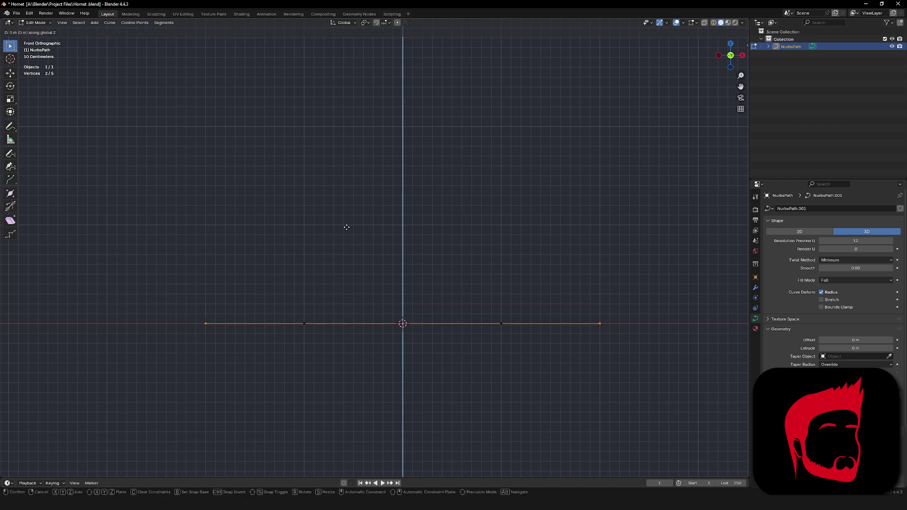
{"action": "left_click", "coordinate": [364, 77]}
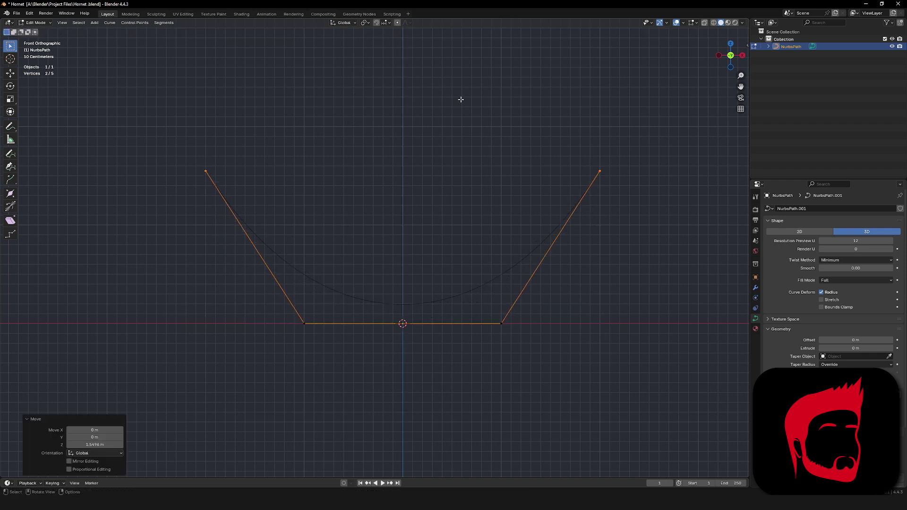
{"action": "key", "text": "s"}
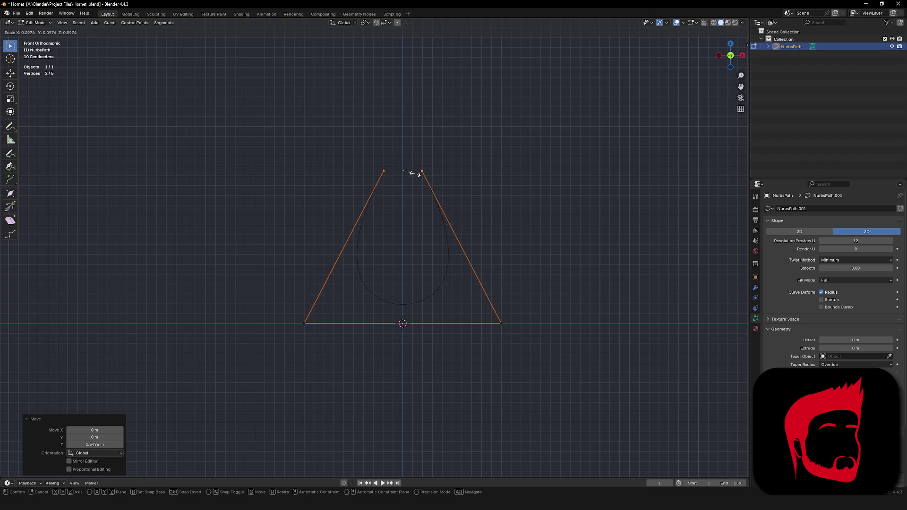
{"action": "left_click", "coordinate": [415, 174]}
Scale the two outer bottom control points inward and lower the two end points about 0.46 m along Z.
{"action": "left_click", "coordinate": [500, 325]}
{"action": "left_click_drag", "start_coordinate": [289, 312], "coordinate": [342, 340], "text": "shift"}
{"action": "key", "text": "s"}
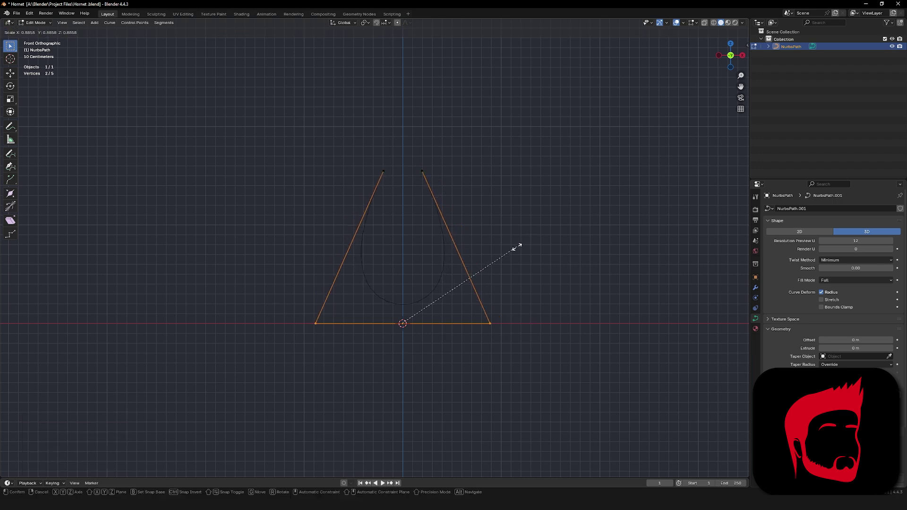
{"action": "left_click", "coordinate": [492, 265]}
{"action": "left_click_drag", "start_coordinate": [481, 216], "coordinate": [293, 124]}
{"action": "key", "text": "g"}
{"action": "key", "text": "z"}
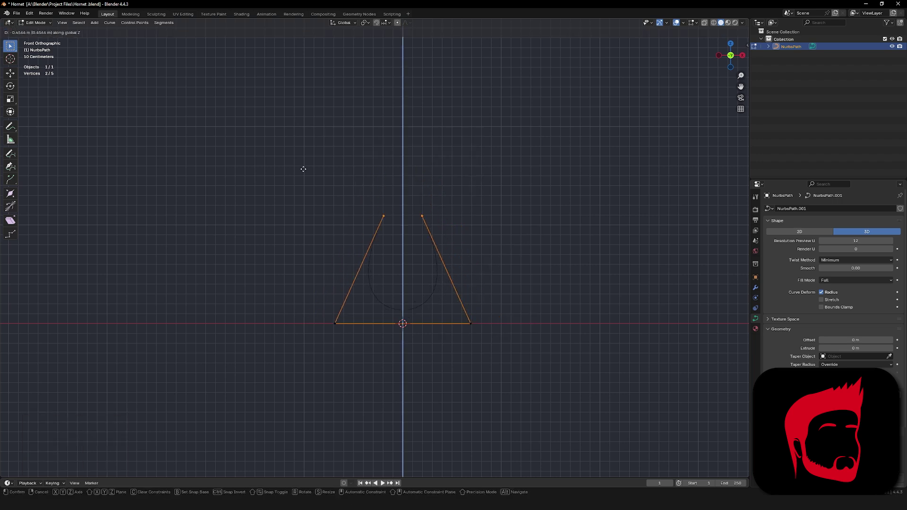
{"action": "left_click", "coordinate": [303, 169]}
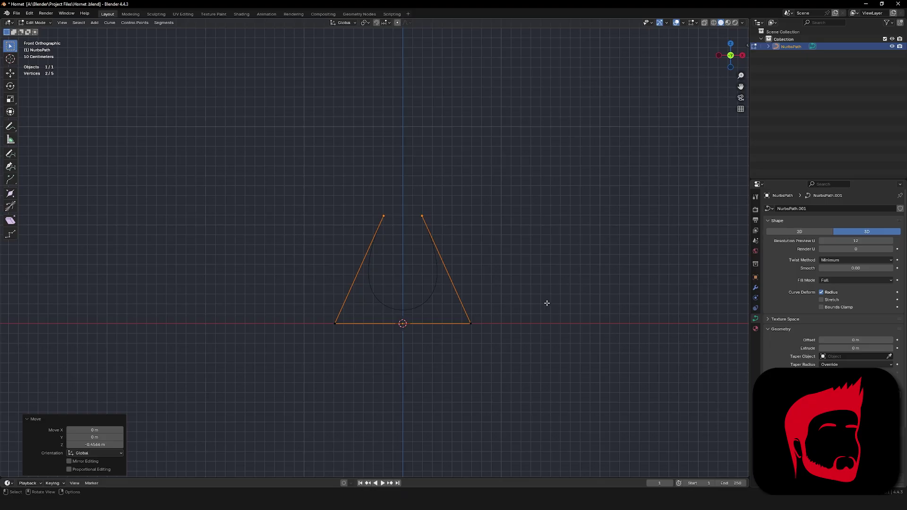
Give the curve a round bevel 0.14 m deep and shrink the radius of its two end points to about 0.07.
{"action": "key", "text": "Tab"}
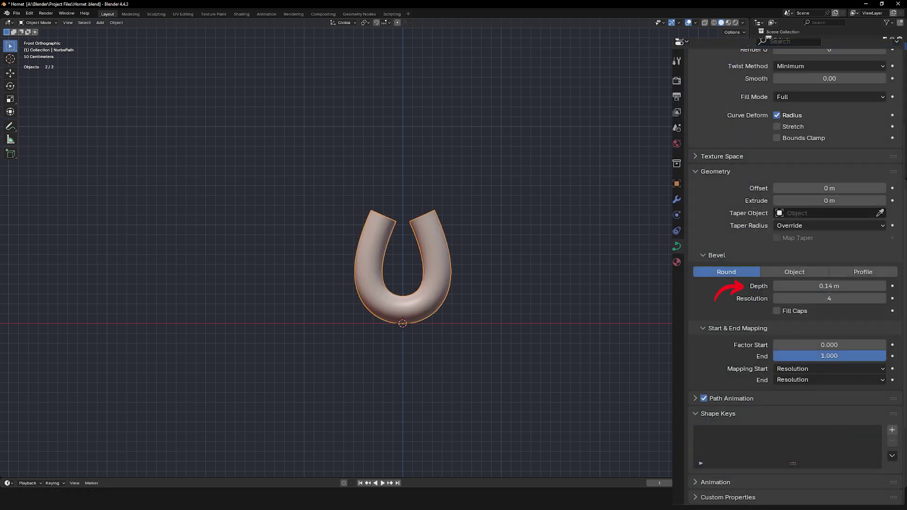
{"action": "key", "text": "Tab"}
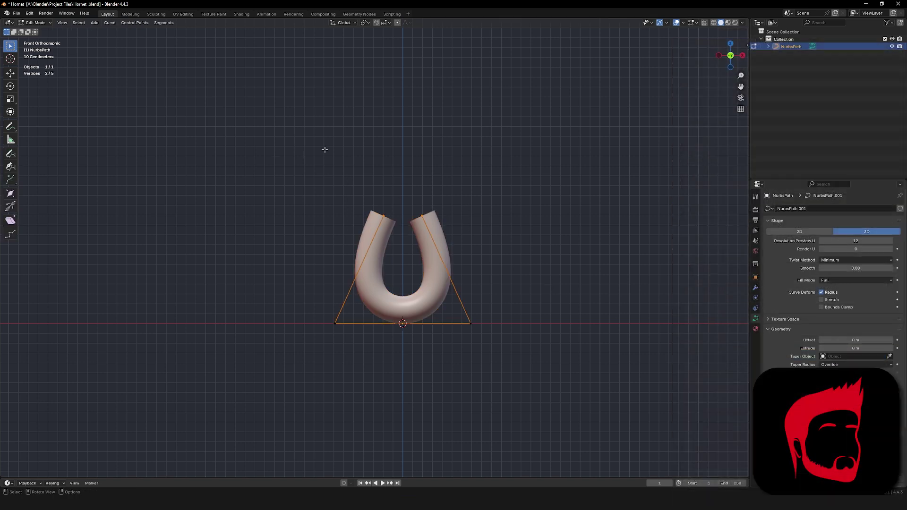
{"action": "key", "text": "alt+s"}
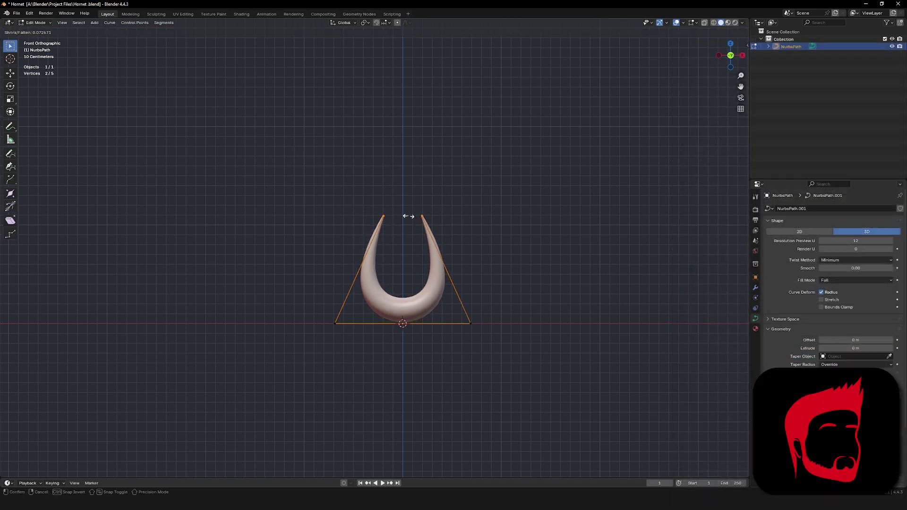
{"action": "left_click", "coordinate": [409, 216]}
Scale the two outer bottom control points closer together to about 0.6.
{"action": "left_click_drag", "start_coordinate": [515, 314], "coordinate": [453, 344]}
{"action": "left_click_drag", "start_coordinate": [361, 332], "coordinate": [295, 299]}
{"action": "key", "text": "s"}
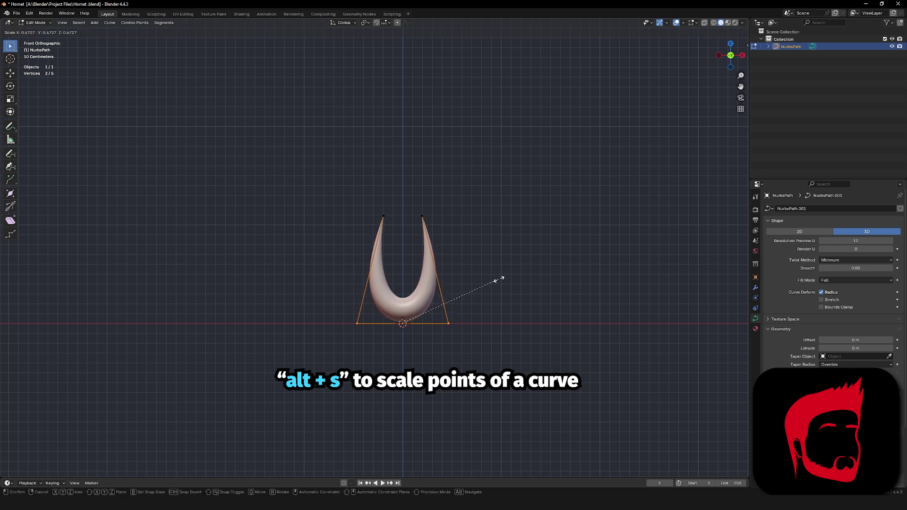
{"action": "left_click", "coordinate": [489, 285]}
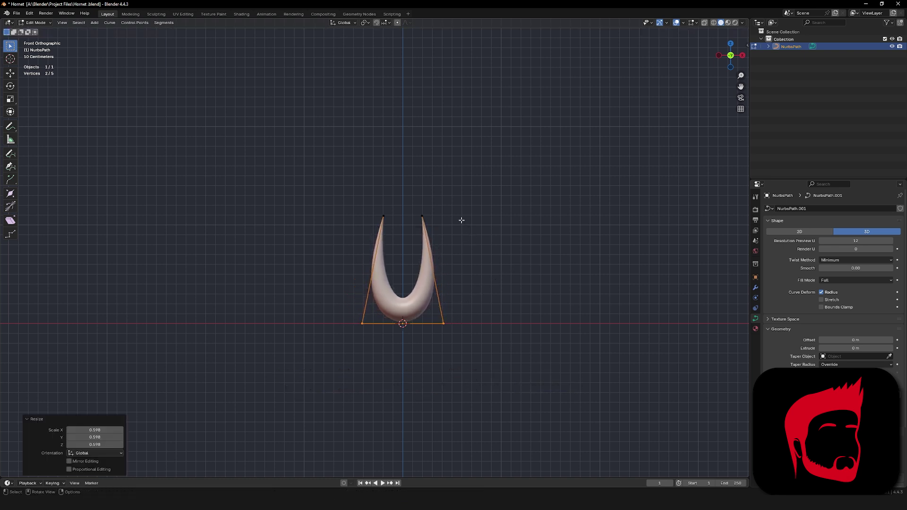
Scale the two horn tip points to about 0.71 and all three bottom control points to about 0.88.
{"action": "left_click_drag", "start_coordinate": [463, 229], "coordinate": [373, 208]}
{"action": "key", "text": "s"}
{"action": "left_click", "coordinate": [481, 211]}
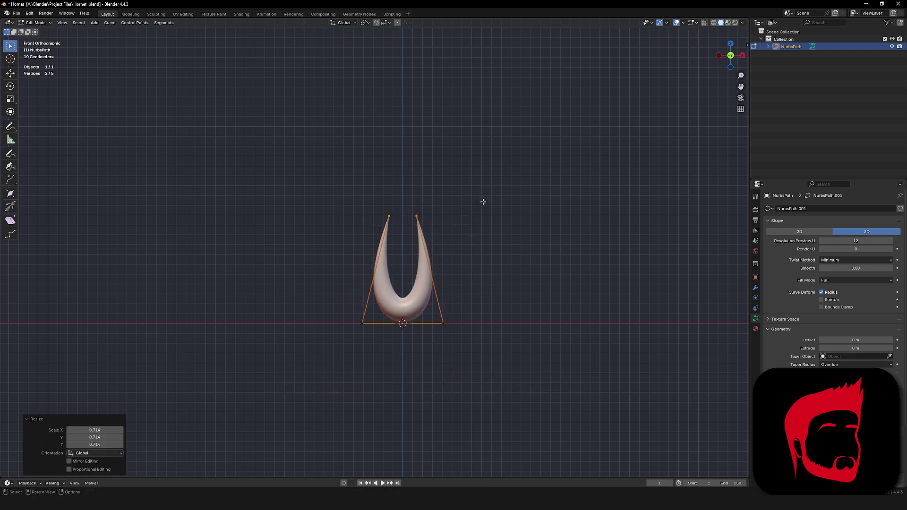
{"action": "left_click_drag", "start_coordinate": [473, 347], "coordinate": [342, 310]}
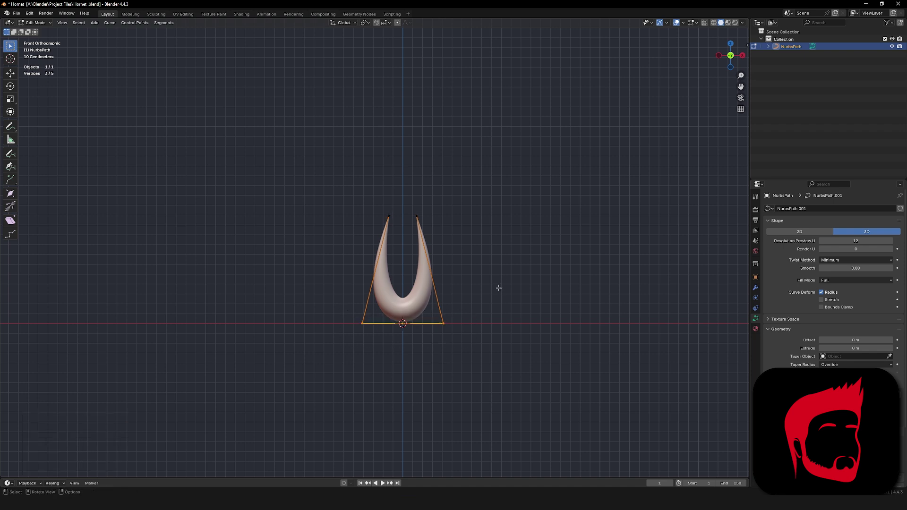
{"action": "key", "text": "s"}
{"action": "left_click", "coordinate": [482, 295]}
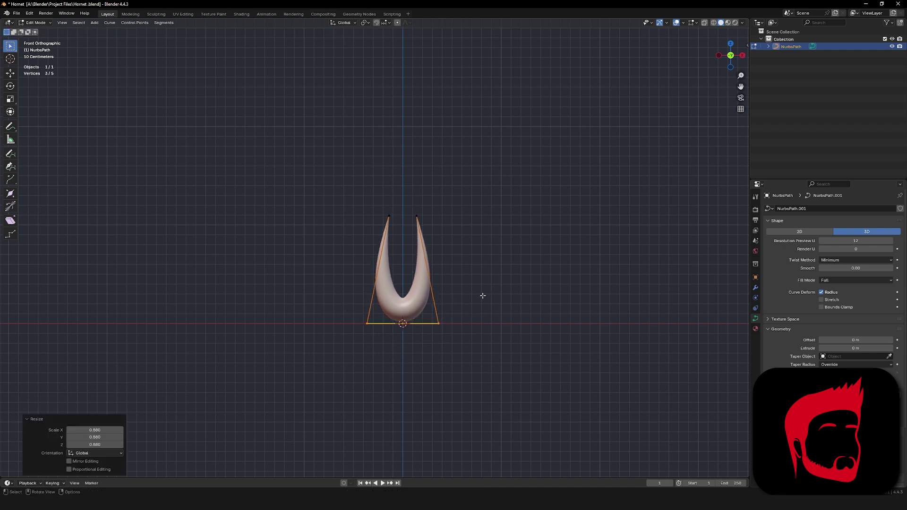
Lower the two horn tip points about 0.24 m along Z and scale them together to about 0.76.
{"action": "left_click_drag", "start_coordinate": [458, 245], "coordinate": [350, 184]}
{"action": "key", "text": "g"}
{"action": "key", "text": "z"}
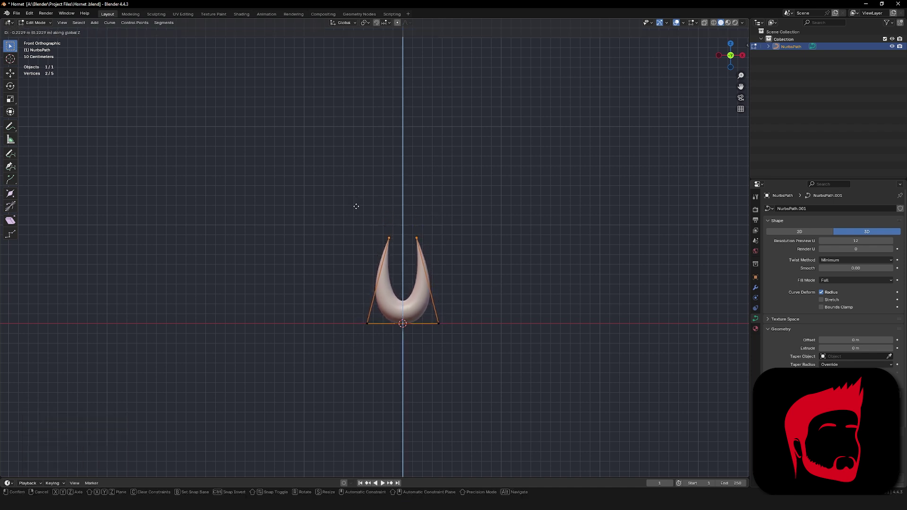
{"action": "left_click", "coordinate": [356, 208]}
{"action": "key", "text": "s"}
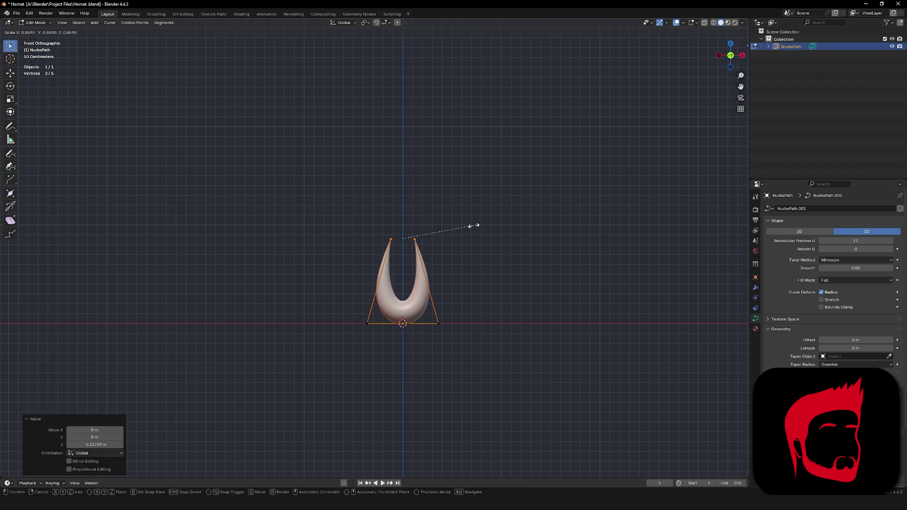
{"action": "left_click", "coordinate": [465, 230]}
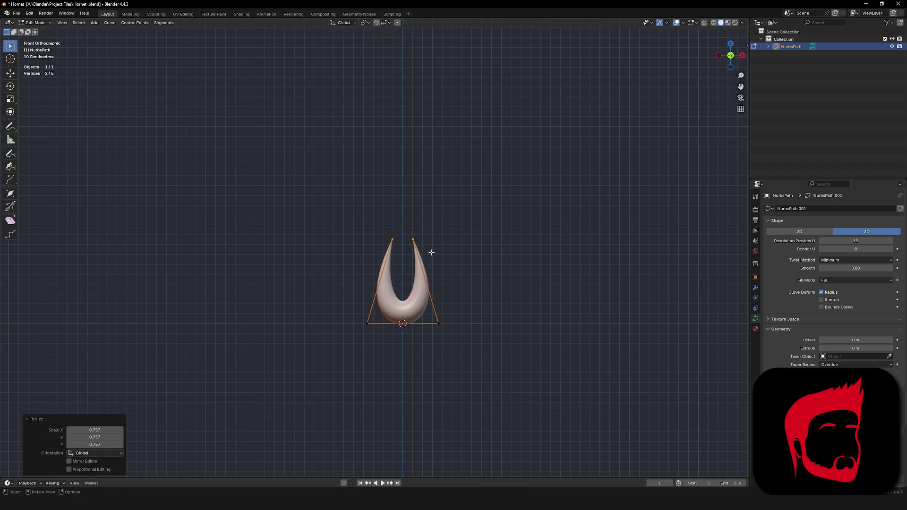
Leave curve editing and convert the horned U-shaped curve to a mesh.
{"action": "middle_click_drag", "start_coordinate": [419, 282], "coordinate": [478, 226]}
{"action": "key", "text": "Tab"}
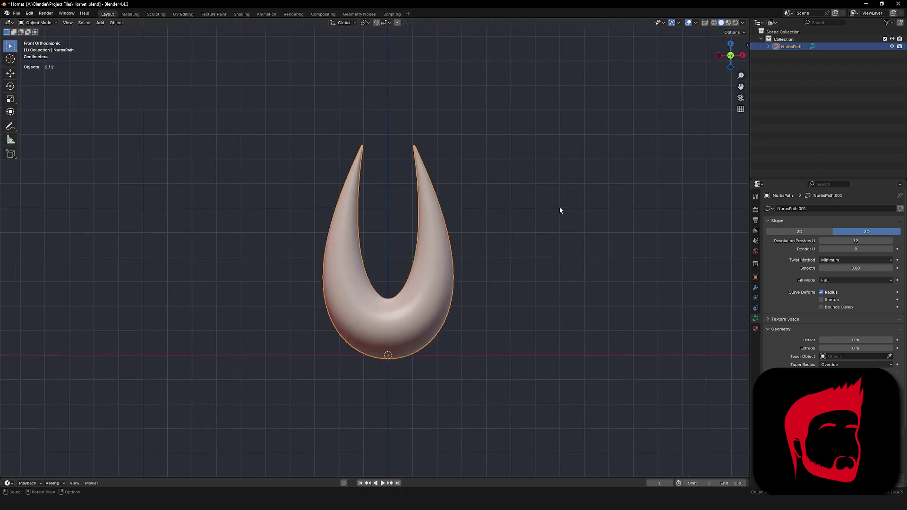
{"action": "right_click", "coordinate": [431, 279]}
{"action": "mouse_move", "coordinate": [405, 293]}
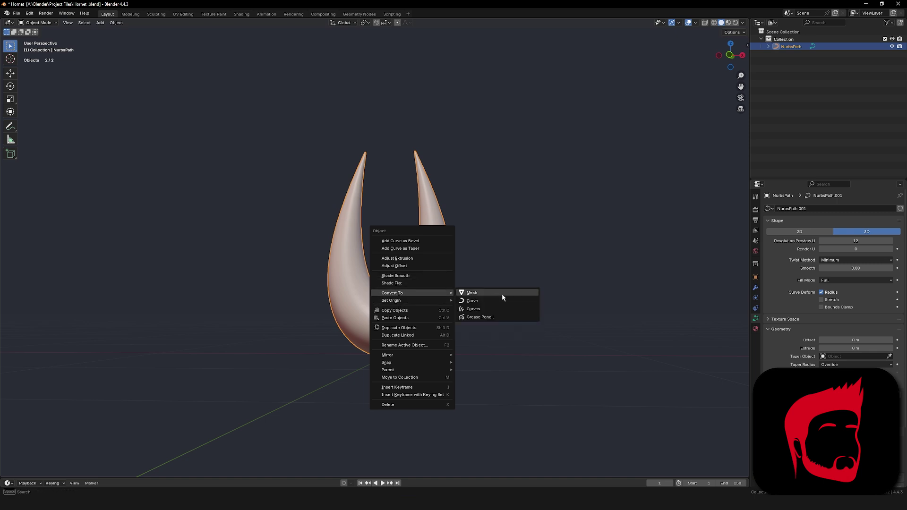
{"action": "left_click", "coordinate": [501, 295]}
{"action": "left_click", "coordinate": [499, 281]}
{"action": "left_click", "coordinate": [430, 268]}
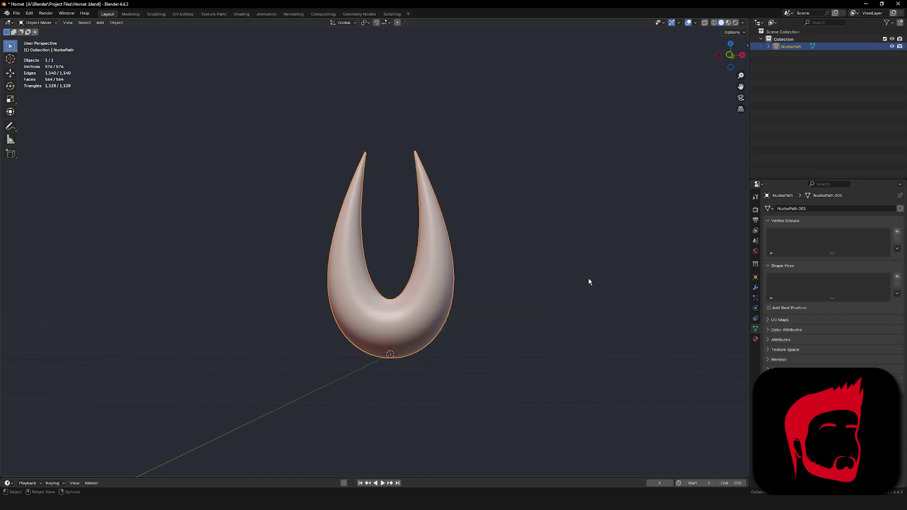
Add a Subdivision Surface modifier to the horned mesh with 2 viewport levels.
{"action": "left_click", "coordinate": [755, 287]}
{"action": "left_click", "coordinate": [816, 206]}
{"action": "type", "text": "s"}
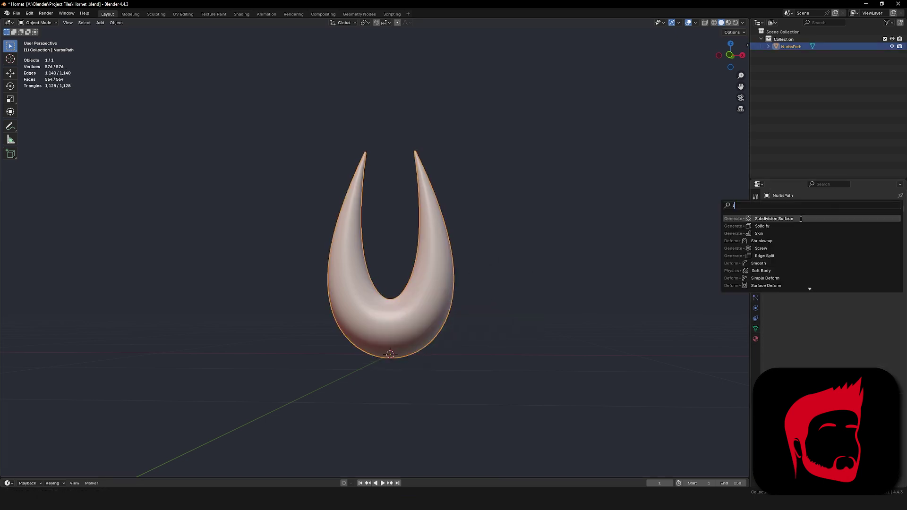
{"action": "left_click", "coordinate": [801, 219]}
{"action": "left_click", "coordinate": [891, 257]}
{"action": "left_click", "coordinate": [511, 257]}
{"action": "key", "text": "KP_1"}
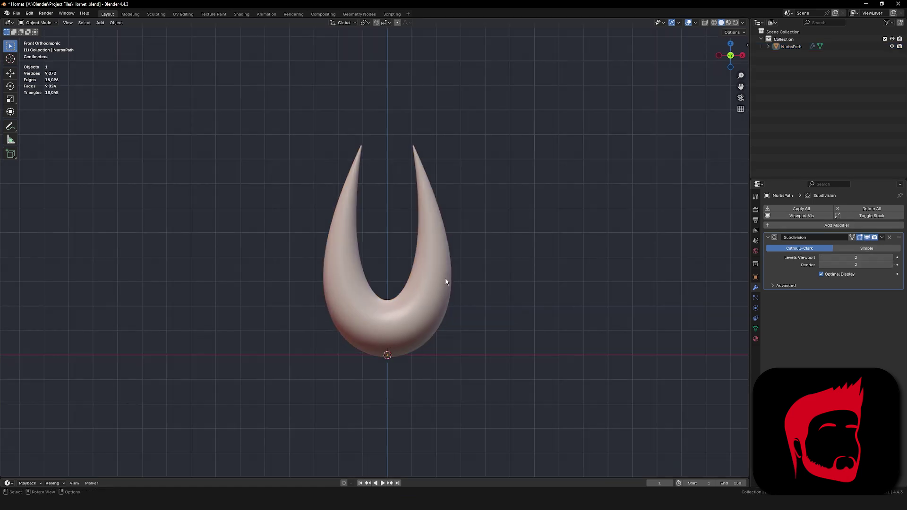
Put the horned mesh in Sculpt Mode and choose the Elastic Grab brush.
{"action": "left_click", "coordinate": [441, 279]}
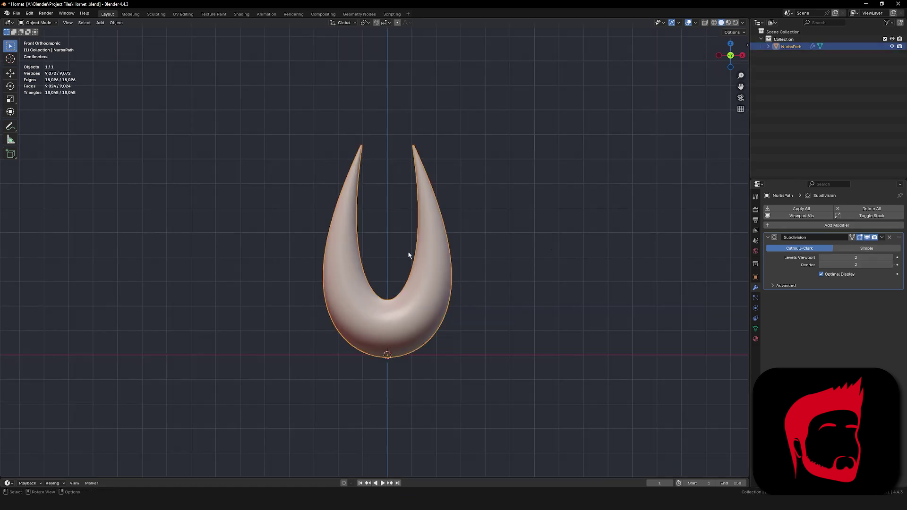
{"action": "key", "text": "ctrl+Tab"}
{"action": "left_click", "coordinate": [334, 405]}
{"action": "key", "text": "shift+space"}
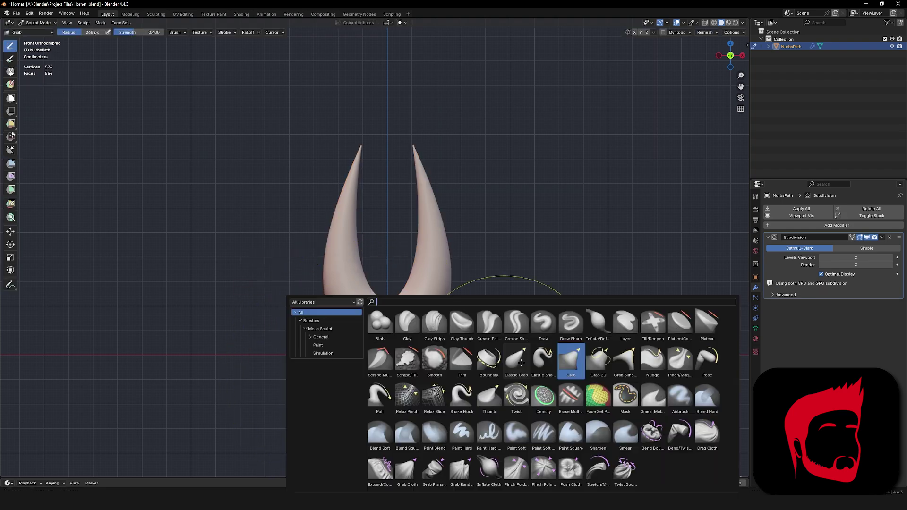
{"action": "left_click", "coordinate": [520, 363]}
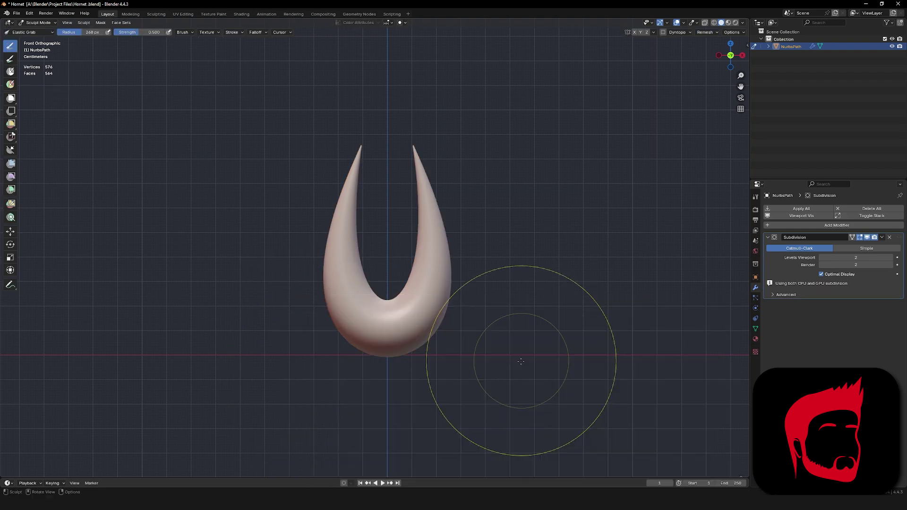
{"action": "middle_click_drag", "start_coordinate": [386, 315], "coordinate": [396, 251], "text": "shift"}
{"action": "left_click_drag", "start_coordinate": [396, 251], "coordinate": [397, 148]}
{"action": "key", "text": "ctrl+z"}
Reduce the brush radius to 135 px and enable X-axis sculpt symmetry.
{"action": "key", "text": "f"}
{"action": "left_click", "coordinate": [386, 206]}
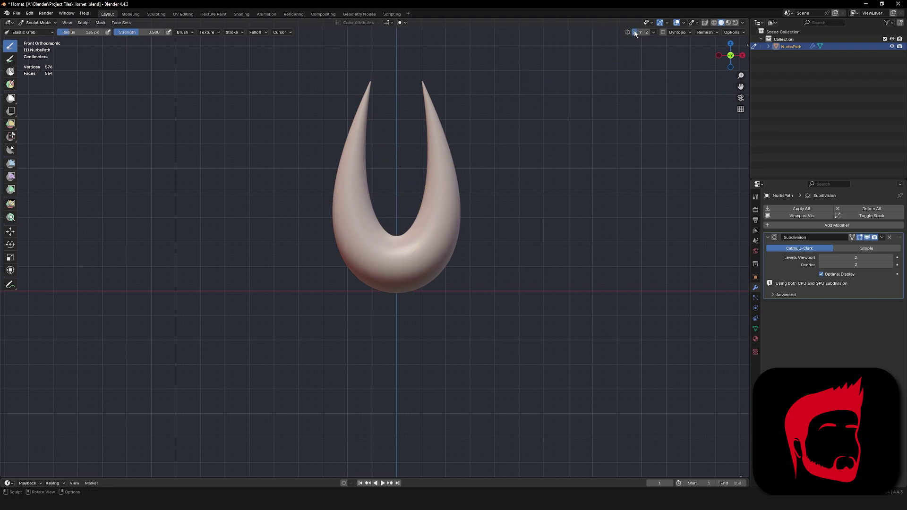
{"action": "left_click", "coordinate": [634, 32]}
Pull the inner crook between the horns upward, stretch the bottom down to a chin, and slim the sides with Elastic Grab.
{"action": "mouse_move", "coordinate": [391, 236]}
{"action": "left_mouse_down"}
{"action": "mouse_move", "coordinate": [403, 213]}
{"action": "mouse_move", "coordinate": [405, 169]}
{"action": "left_mouse_up"}
{"action": "left_click_drag", "start_coordinate": [404, 263], "coordinate": [403, 337]}
{"action": "left_click_drag", "start_coordinate": [405, 286], "coordinate": [406, 328]}
{"action": "left_click_drag", "start_coordinate": [428, 291], "coordinate": [428, 296]}
{"action": "left_click_drag", "start_coordinate": [427, 213], "coordinate": [413, 201]}
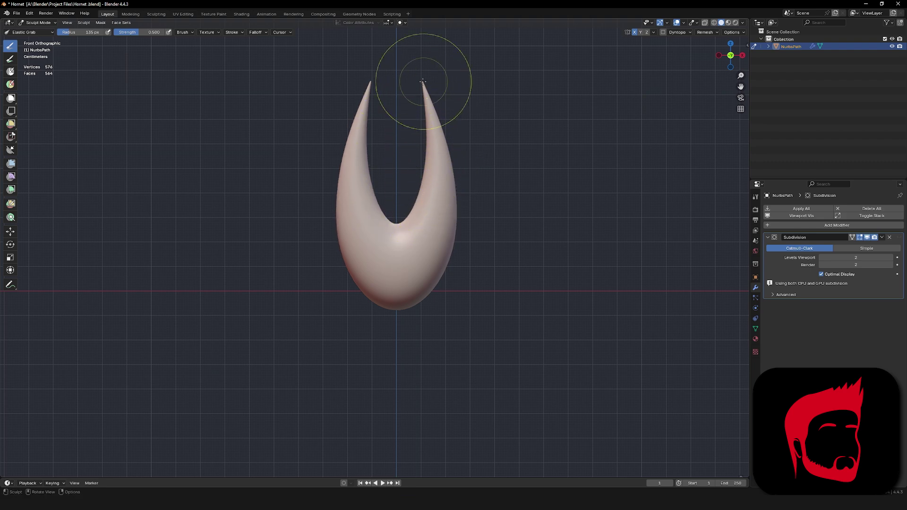
Switch to the Inflate/Deflate sculpt brush for the horned head shape.
{"action": "mouse_move", "coordinate": [435, 162]}
{"action": "middle_mouse_down"}
{"action": "mouse_move", "coordinate": [417, 196]}
{"action": "mouse_move", "coordinate": [431, 196]}
{"action": "middle_mouse_up"}
{"action": "key", "text": "i"}
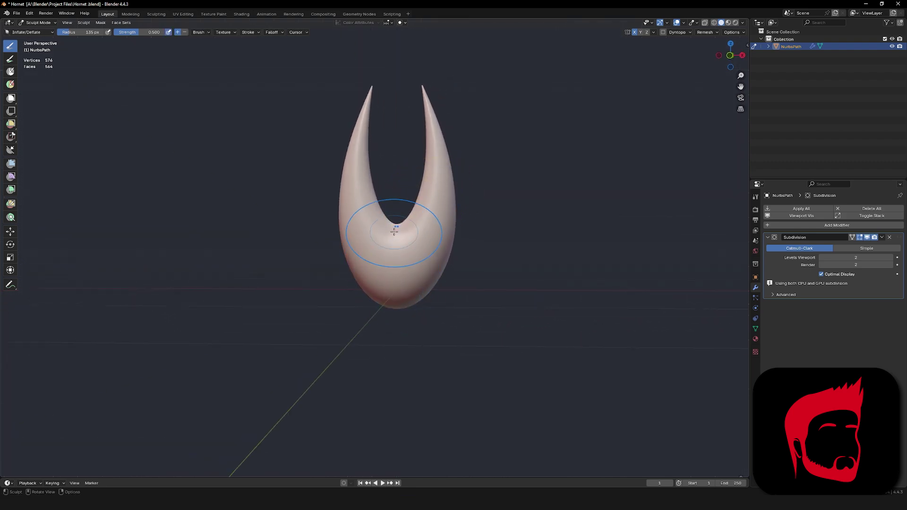
{"action": "mouse_move", "coordinate": [416, 253]}
{"action": "middle_mouse_down"}
{"action": "mouse_move", "coordinate": [362, 242]}
{"action": "mouse_move", "coordinate": [388, 220]}
{"action": "mouse_move", "coordinate": [353, 195]}
{"action": "mouse_move", "coordinate": [415, 254]}
{"action": "mouse_move", "coordinate": [392, 252]}
{"action": "mouse_move", "coordinate": [415, 248]}
{"action": "mouse_move", "coordinate": [416, 238]}
{"action": "middle_mouse_up"}
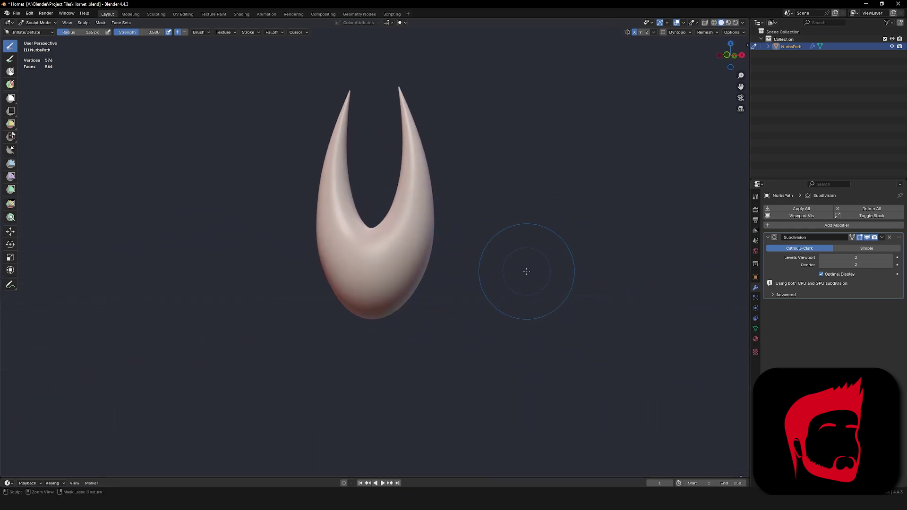
Apply the Subdivision modifier to the sculpted head mesh.
{"action": "scroll", "coordinate": [526, 271], "scroll_direction": "up", "scroll_amount": 3}
{"action": "middle_click_drag", "start_coordinate": [502, 280], "coordinate": [512, 287]}
{"action": "scroll", "coordinate": [512, 288], "scroll_direction": "down", "scroll_amount": 5}
{"action": "key", "text": "KP_1"}
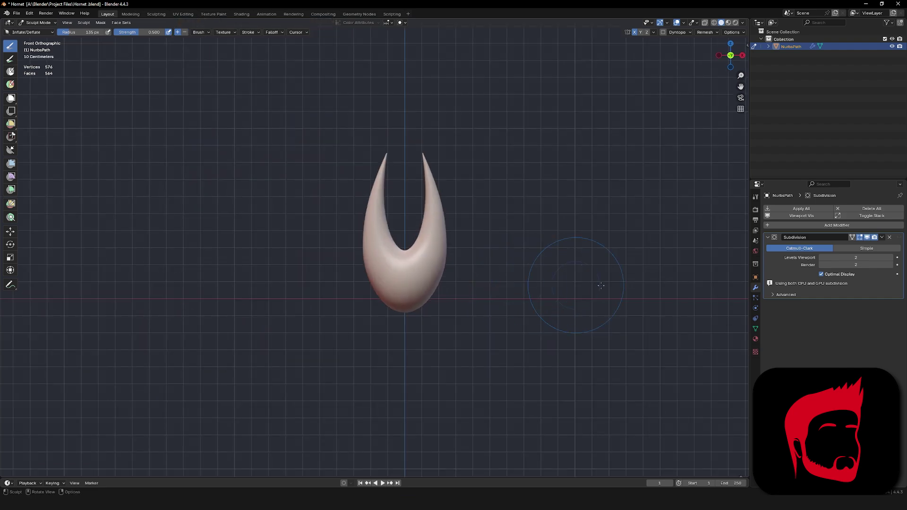
{"action": "key", "text": "ctrl+a"}
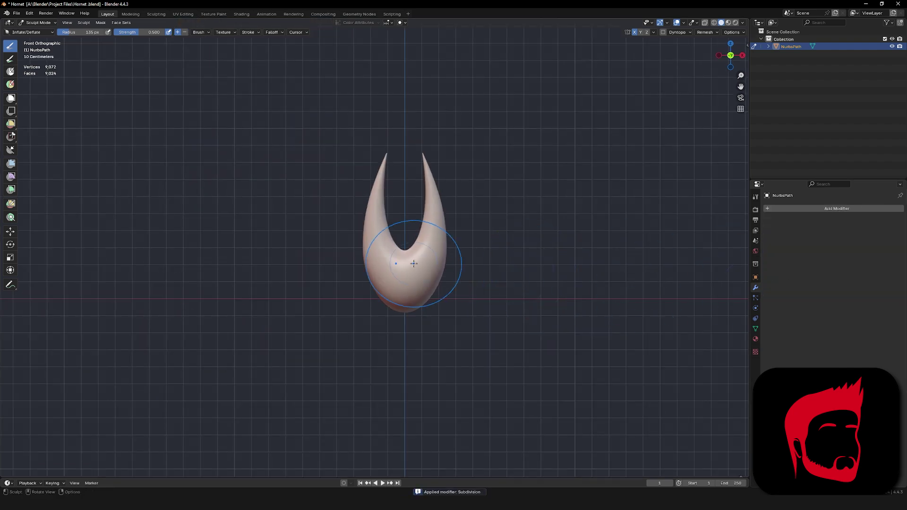
Tilt the head slightly about the global X axis, refining the angle from a side view.
{"action": "middle_click_drag", "start_coordinate": [366, 266], "coordinate": [430, 245], "text": "ctrl"}
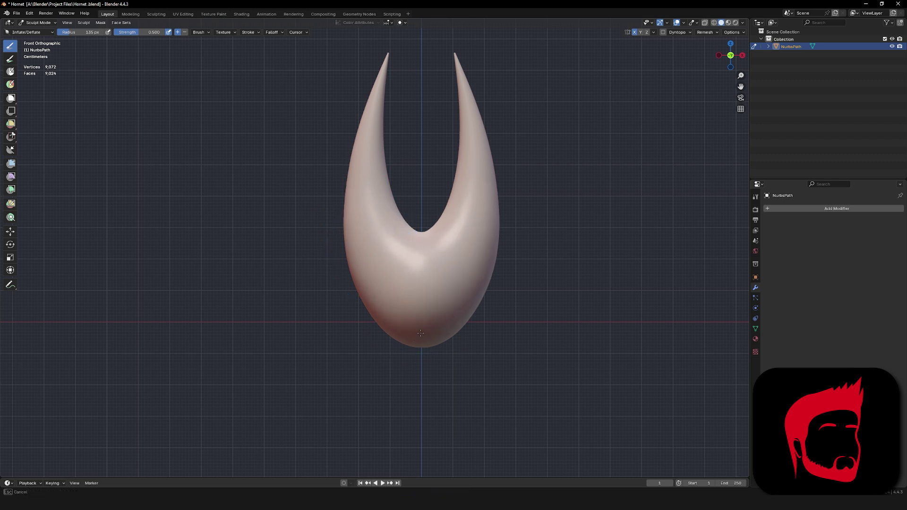
{"action": "mouse_move", "coordinate": [369, 264]}
{"action": "middle_mouse_down"}
{"action": "mouse_move", "coordinate": [402, 279]}
{"action": "mouse_move", "coordinate": [409, 254]}
{"action": "mouse_move", "coordinate": [370, 207]}
{"action": "mouse_move", "coordinate": [407, 240]}
{"action": "middle_mouse_up"}
{"action": "mouse_move", "coordinate": [447, 189]}
{"action": "middle_mouse_down"}
{"action": "mouse_move", "coordinate": [360, 216]}
{"action": "mouse_move", "coordinate": [413, 217]}
{"action": "middle_mouse_up"}
{"action": "key", "text": "r"}
{"action": "key", "text": "x"}
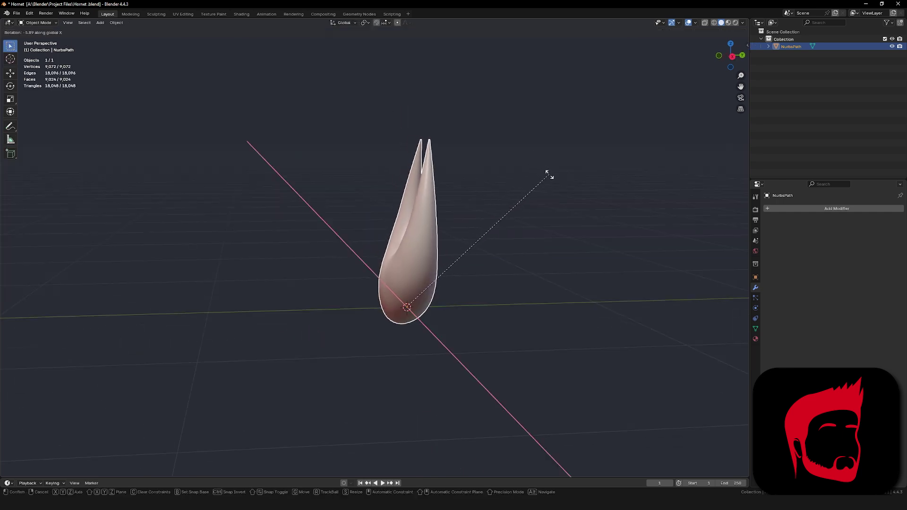
{"action": "left_click", "coordinate": [548, 175]}
{"action": "mouse_move", "coordinate": [548, 180]}
{"action": "middle_mouse_down"}
{"action": "mouse_move", "coordinate": [536, 169]}
{"action": "mouse_move", "coordinate": [553, 180]}
{"action": "mouse_move", "coordinate": [536, 178]}
{"action": "mouse_move", "coordinate": [585, 186]}
{"action": "mouse_move", "coordinate": [566, 194]}
{"action": "middle_mouse_up"}
{"action": "key", "text": "r"}
{"action": "key", "text": "x"}
{"action": "left_click", "coordinate": [542, 181]}
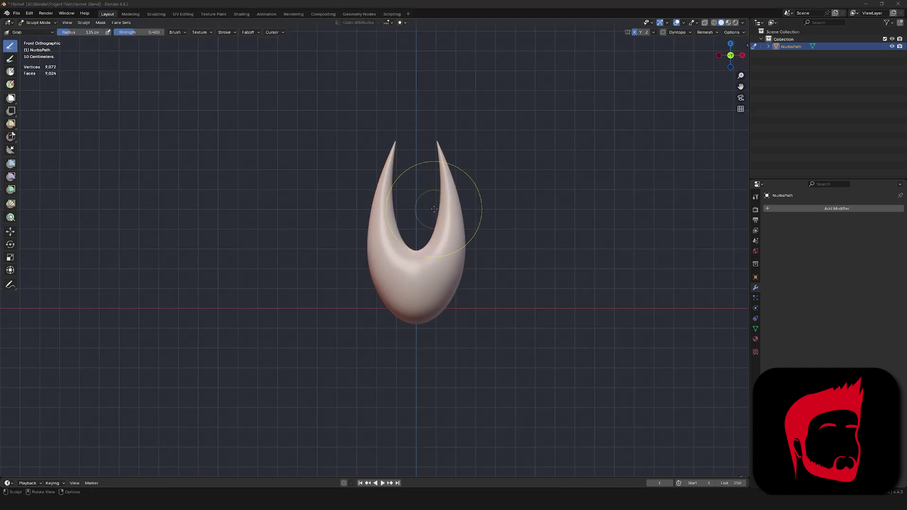
Add a UV sphere at the base of the head and scale it uniformly to 0.152.
{"action": "mouse_move", "coordinate": [449, 226]}
{"action": "middle_mouse_down"}
{"action": "mouse_move", "coordinate": [421, 197]}
{"action": "mouse_move", "coordinate": [403, 312]}
{"action": "middle_mouse_up"}
{"action": "key", "text": "shift+a"}
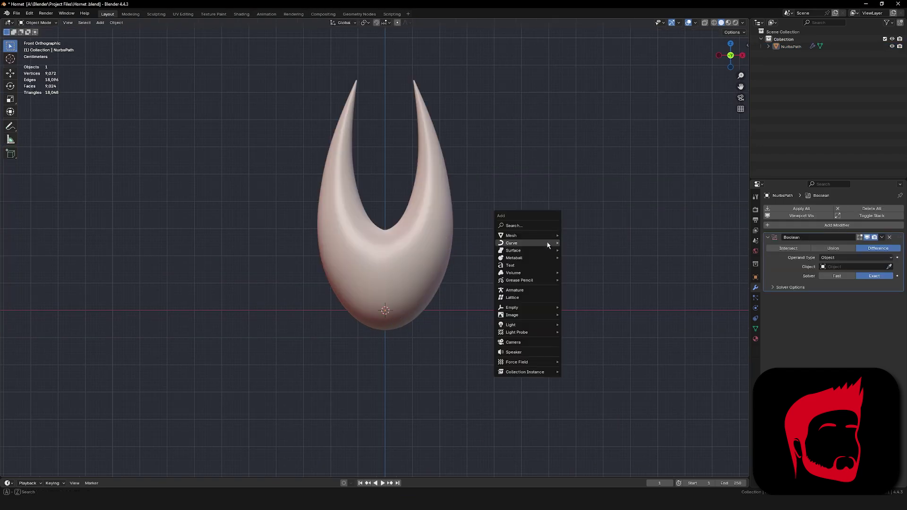
{"action": "mouse_move", "coordinate": [545, 236]}
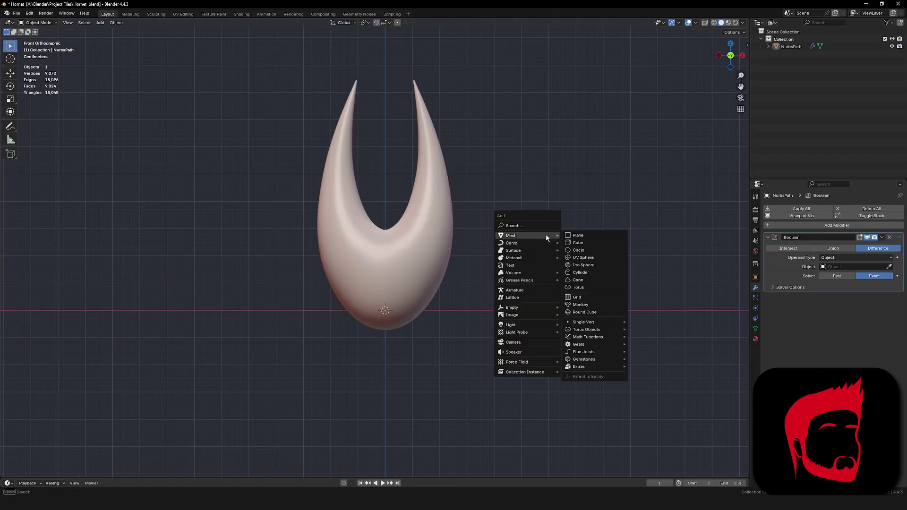
{"action": "left_click", "coordinate": [584, 258]}
{"action": "key", "text": "s"}
{"action": "left_click", "coordinate": [430, 298]}
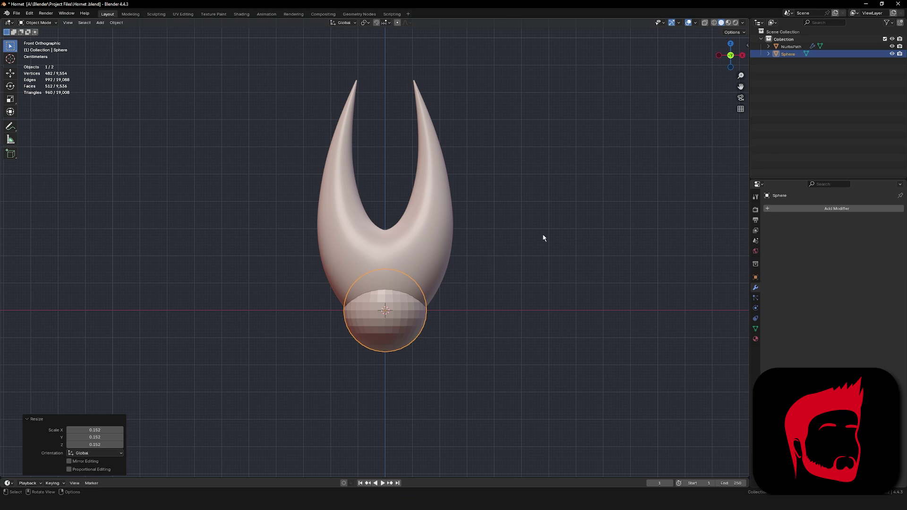
Stretch the sphere along the X axis by a factor of 1.411.
{"action": "key", "text": "x"}
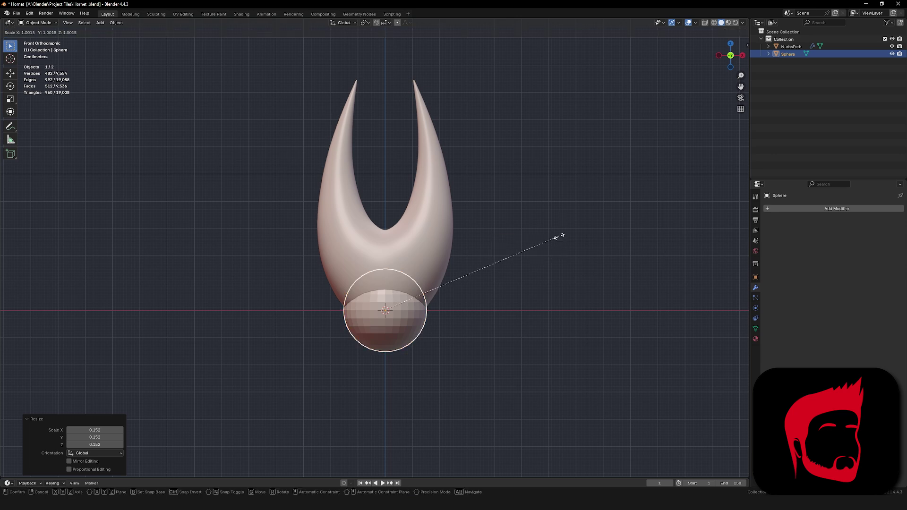
{"action": "key", "text": "x"}
{"action": "left_click", "coordinate": [637, 225]}
Rotate the sphere -47.3° in the front view and scale it down to eye size.
{"action": "key", "text": "r"}
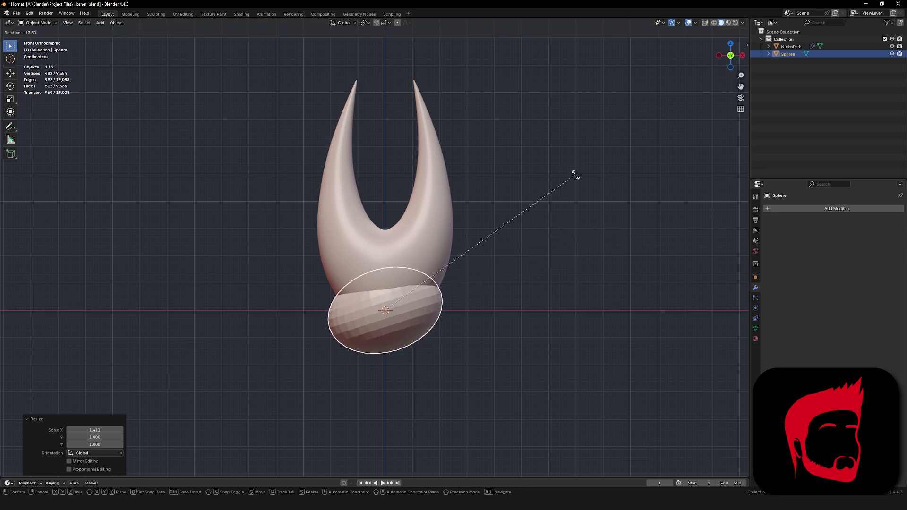
{"action": "left_click", "coordinate": [444, 180]}
{"action": "key", "text": "s"}
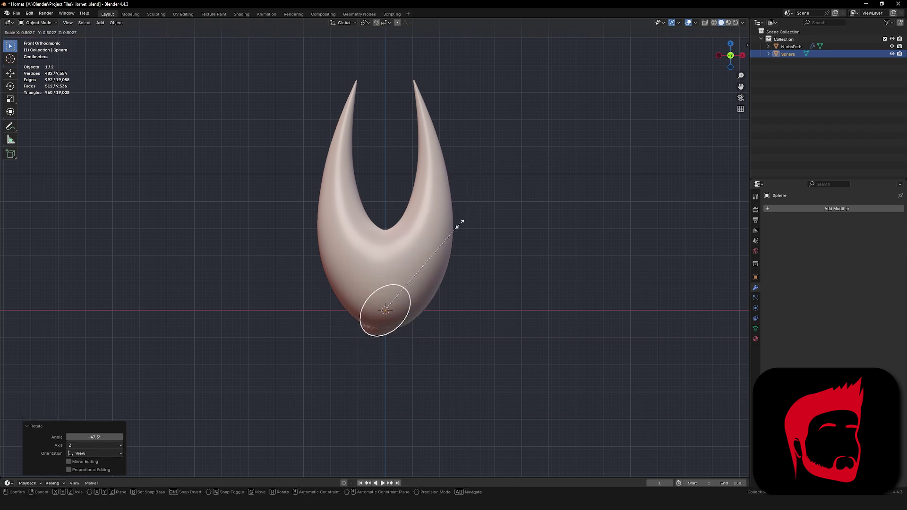
{"action": "left_click", "coordinate": [449, 247]}
Move the sphere forward along Y, then about 0.086 m in X and 0.07 m up to one eye's position.
{"action": "key", "text": "g"}
{"action": "key", "text": "y"}
{"action": "left_click", "coordinate": [455, 172]}
{"action": "key", "text": "g"}
{"action": "left_click", "coordinate": [497, 173]}
Add an X-axis Mirror modifier to the eye sphere, using the horned head as the mirror object.
{"action": "left_click", "coordinate": [837, 208]}
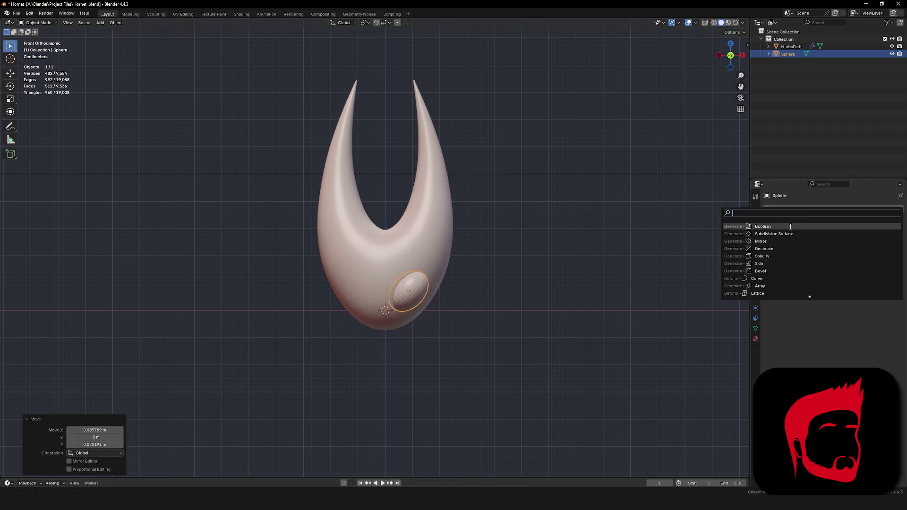
{"action": "left_click", "coordinate": [779, 255]}
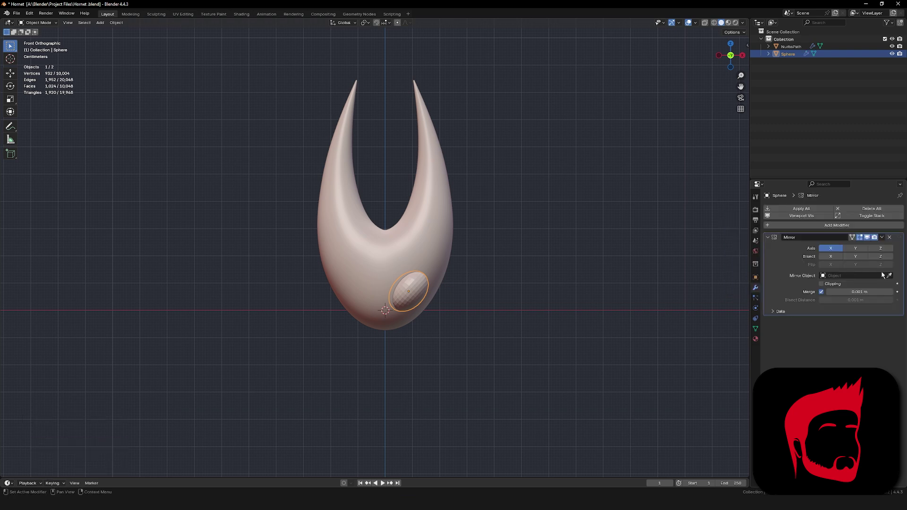
{"action": "left_click", "coordinate": [443, 219]}
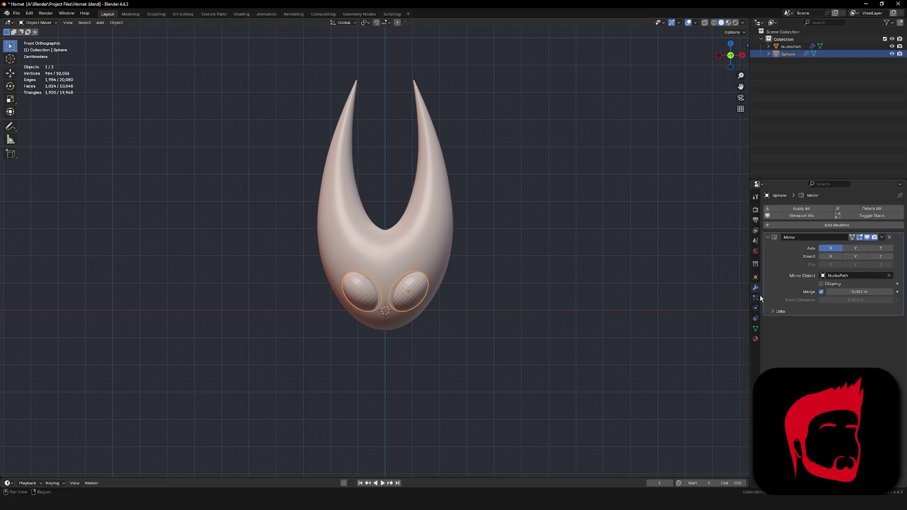
Set the sphere as the head's Boolean Difference object and hide the sphere in the viewport.
{"action": "left_click", "coordinate": [441, 248]}
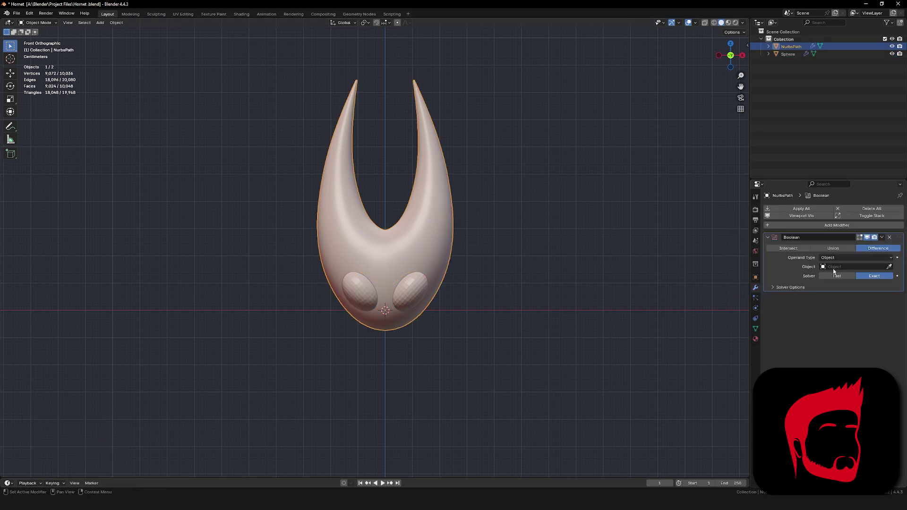
{"action": "left_click", "coordinate": [419, 287]}
{"action": "left_click", "coordinate": [889, 55]}
{"action": "left_click", "coordinate": [891, 54]}
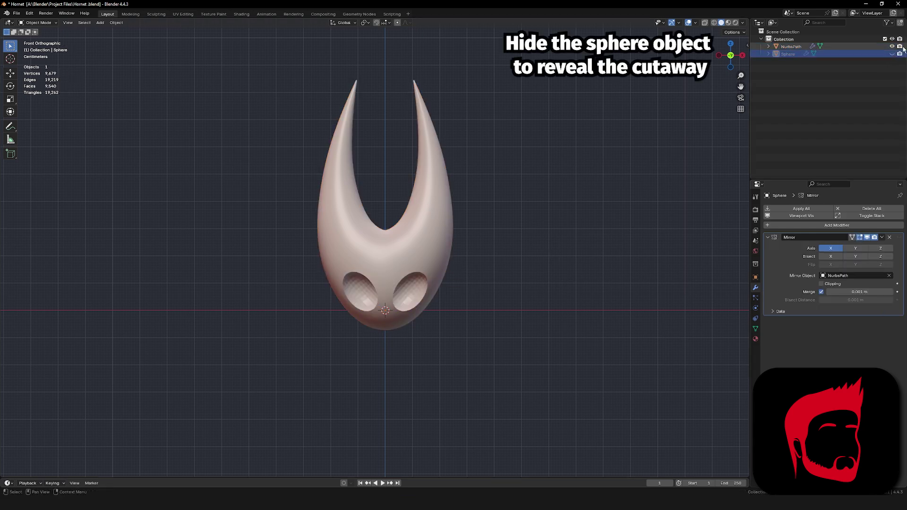
Rename the sphere as eye cutout and the NurbsPath object as head, and save the file.
{"action": "double_click", "coordinate": [785, 54]}
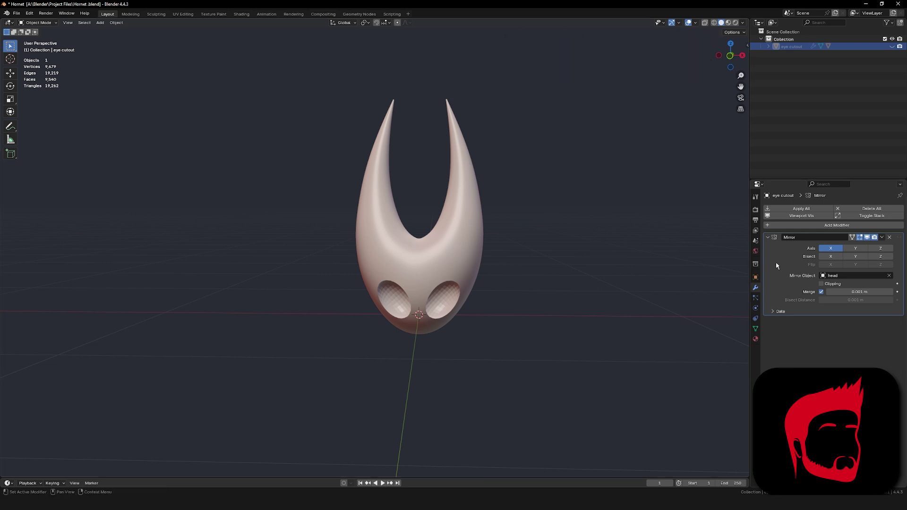
{"action": "key", "text": "ctrl+s"}
Try applying the eye cutout's Mirror modifier and rotating the head.
{"action": "key", "text": "ctrl+a"}
{"action": "left_click", "coordinate": [449, 243]}
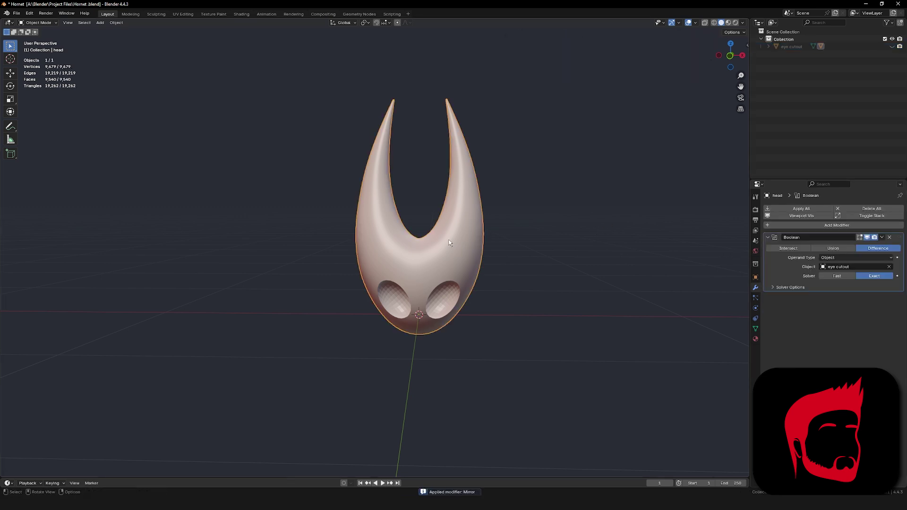
{"action": "key", "text": "r"}
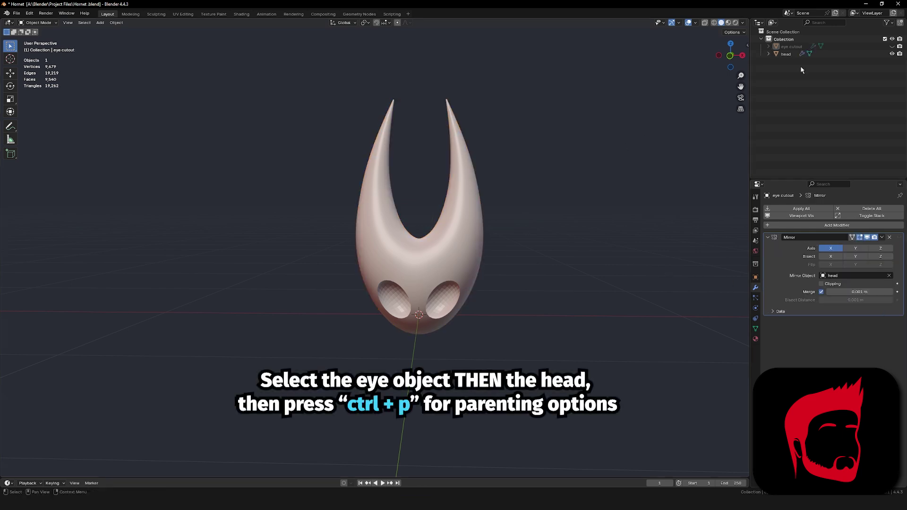
Parent the eye cutout object to the head.
{"action": "left_click", "coordinate": [787, 46]}
{"action": "left_click", "coordinate": [786, 55], "text": "shift"}
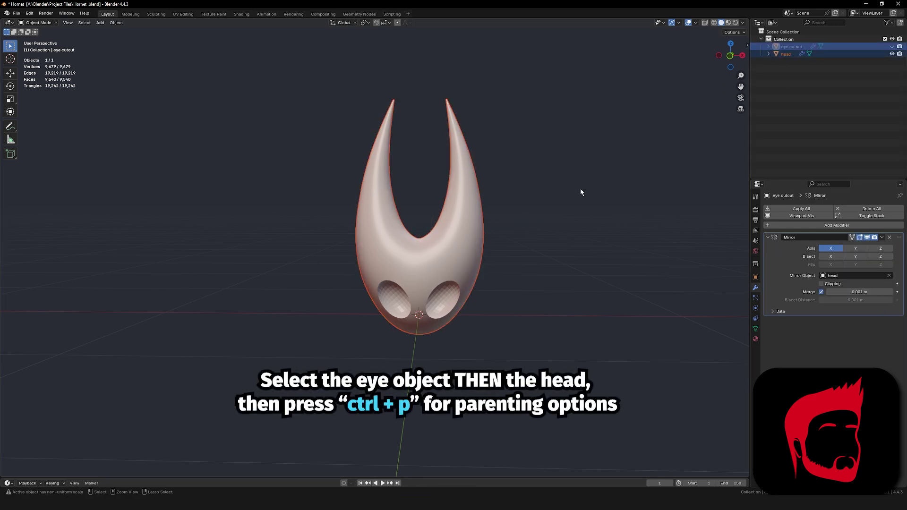
{"action": "key", "text": "ctrl+p"}
{"action": "left_click", "coordinate": [536, 193]}
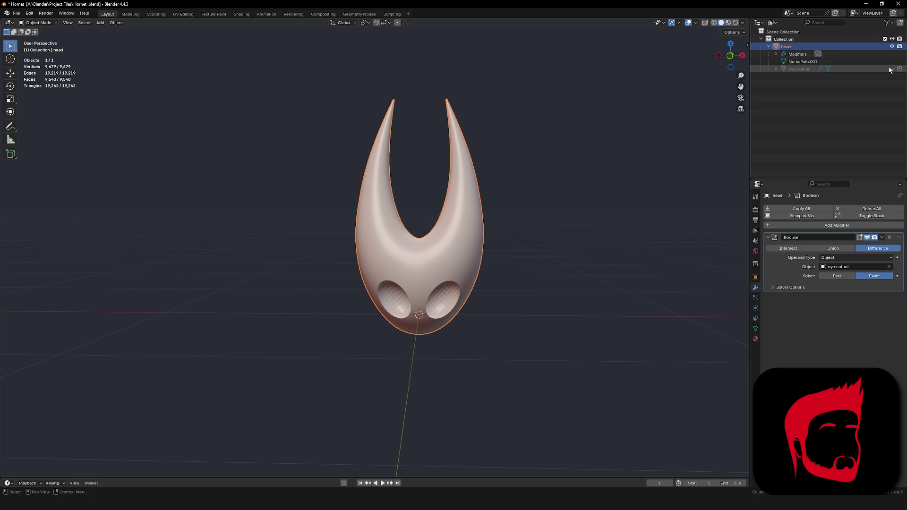
Test-rotate the head to check whether the eye cutouts follow it, and cancel the rotation.
{"action": "left_click", "coordinate": [587, 221]}
{"action": "left_click", "coordinate": [474, 253]}
{"action": "key", "text": "r"}
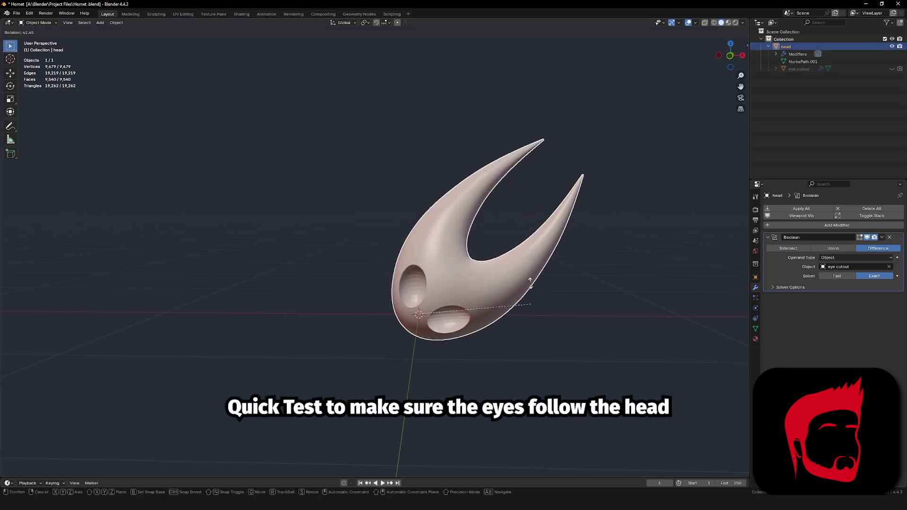
{"action": "right_click", "coordinate": [533, 234]}
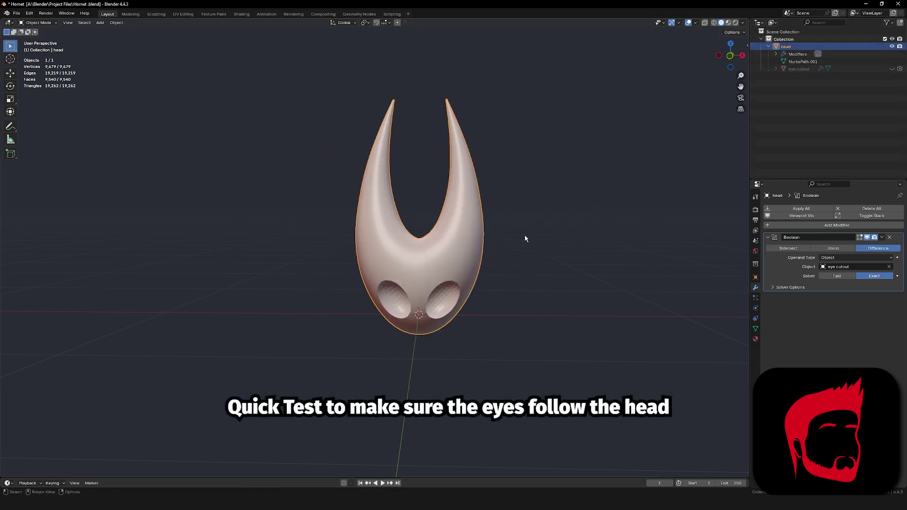
Try rotating the head about the Z and X axes from the front view.
{"action": "key", "text": "KP_1"}
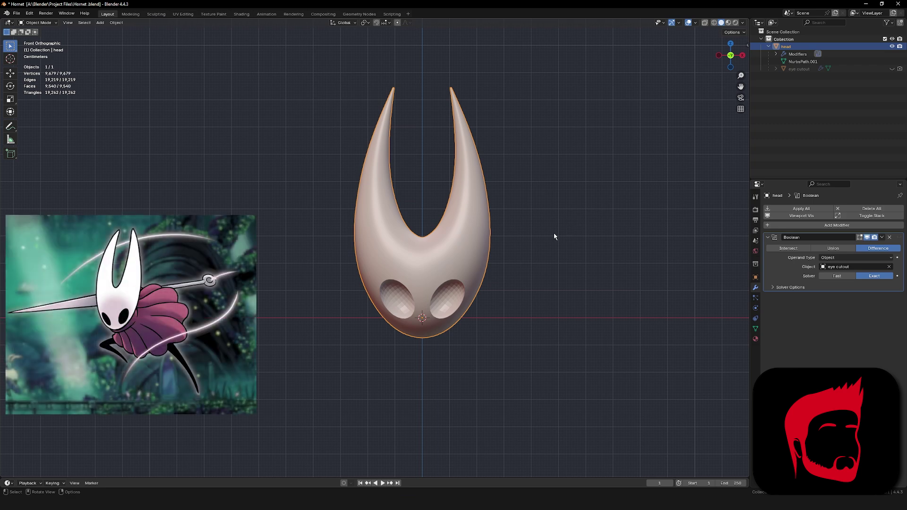
{"action": "key", "text": "r"}
{"action": "key", "text": "z"}
{"action": "left_click", "coordinate": [445, 273]}
{"action": "key", "text": "r"}
{"action": "key", "text": "z"}
{"action": "key", "text": "x"}
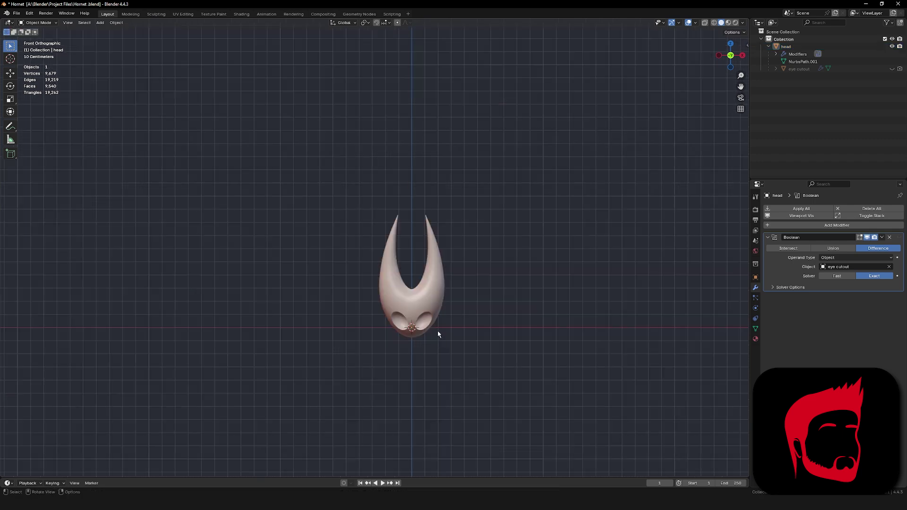
Move the head straight up along the Z axis, well above the world origin, and deselect it.
{"action": "left_click", "coordinate": [426, 304]}
{"action": "key", "text": "g"}
{"action": "key", "text": "z"}
{"action": "left_click", "coordinate": [456, 144]}
{"action": "left_click", "coordinate": [419, 343]}
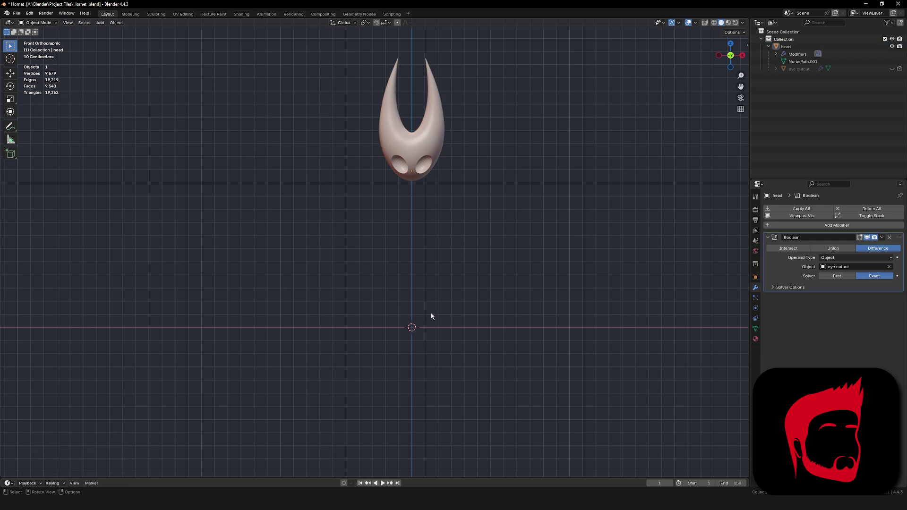
Try duplicating the head and moving the copy straight down along Z beneath the original.
{"action": "left_click", "coordinate": [415, 146]}
{"action": "key", "text": "shift+d"}
{"action": "key", "text": "z"}
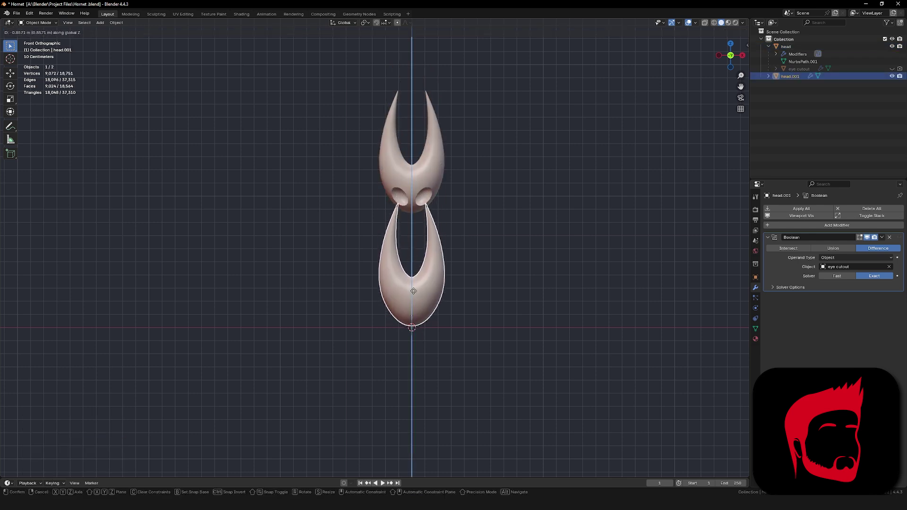
{"action": "left_click", "coordinate": [414, 291]}
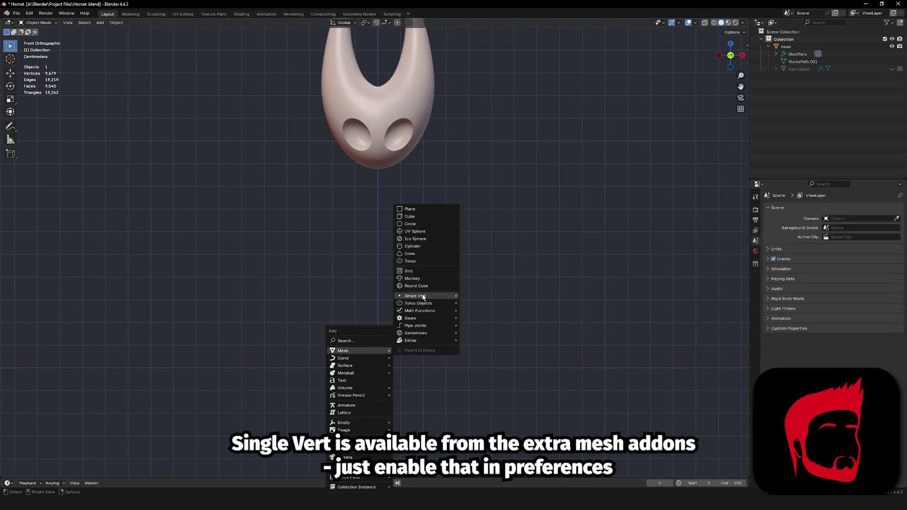
Add a Single Vert at the origin and move it about 0.101 m along the X axis.
{"action": "mouse_move", "coordinate": [424, 296]}
{"action": "left_click", "coordinate": [476, 297]}
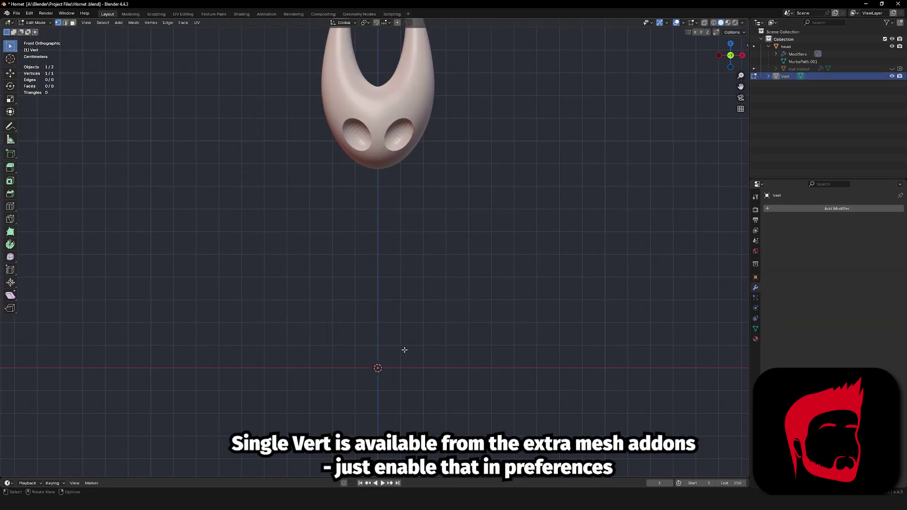
{"action": "key", "text": "g"}
{"action": "key", "text": "x"}
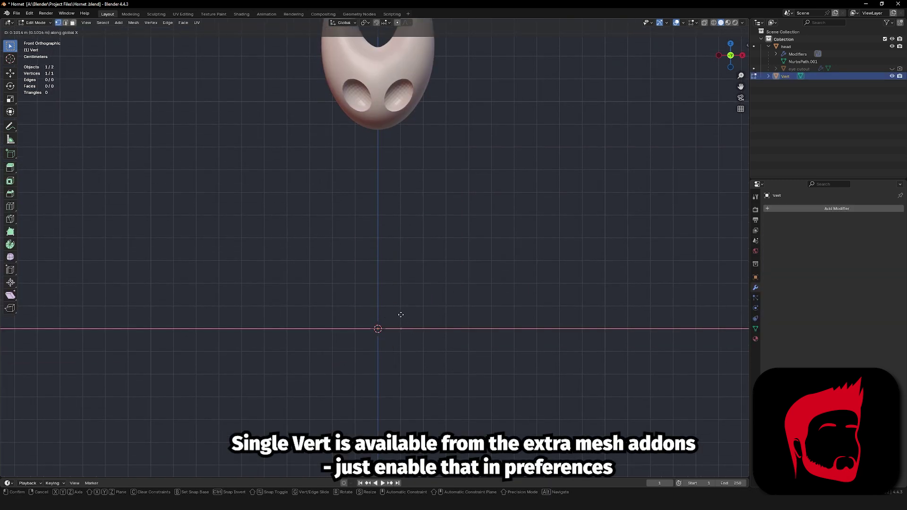
{"action": "left_click", "coordinate": [401, 314]}
Extrude the vertex about 0.398 m straight up as a leg, then diagonally up to the centre line as a hip.
{"action": "key", "text": "e"}
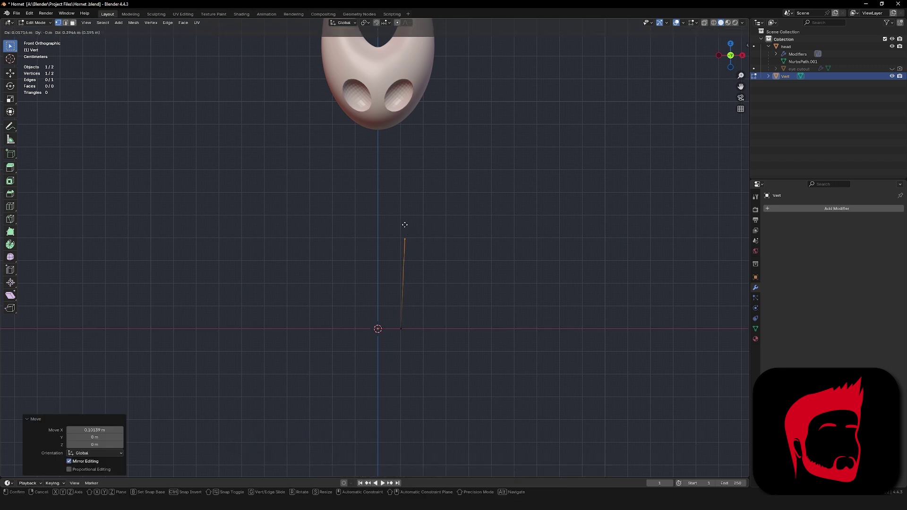
{"action": "key", "text": "z"}
{"action": "left_click", "coordinate": [400, 224]}
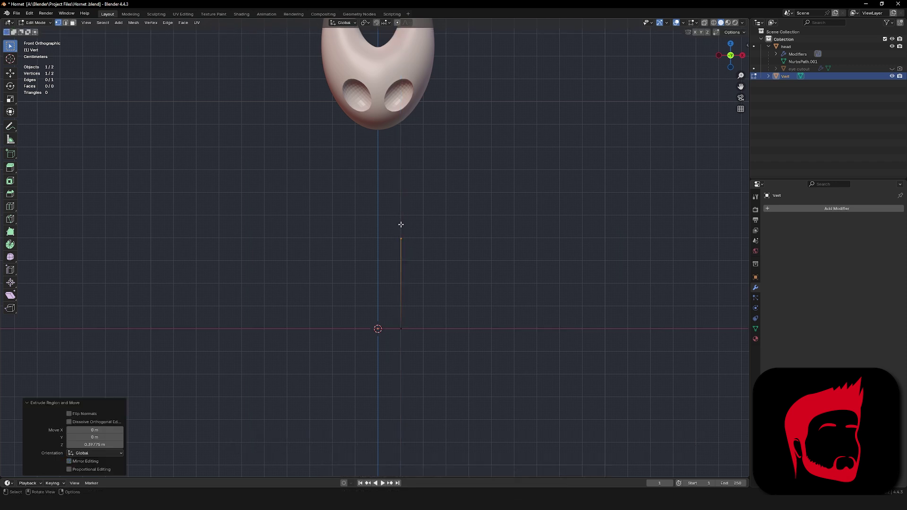
{"action": "key", "text": "e"}
{"action": "left_click", "coordinate": [378, 201]}
Add an X-axis Mirror modifier to the leg outline with the head as mirror object and clipping enabled.
{"action": "left_click", "coordinate": [786, 208]}
{"action": "key", "text": "space"}
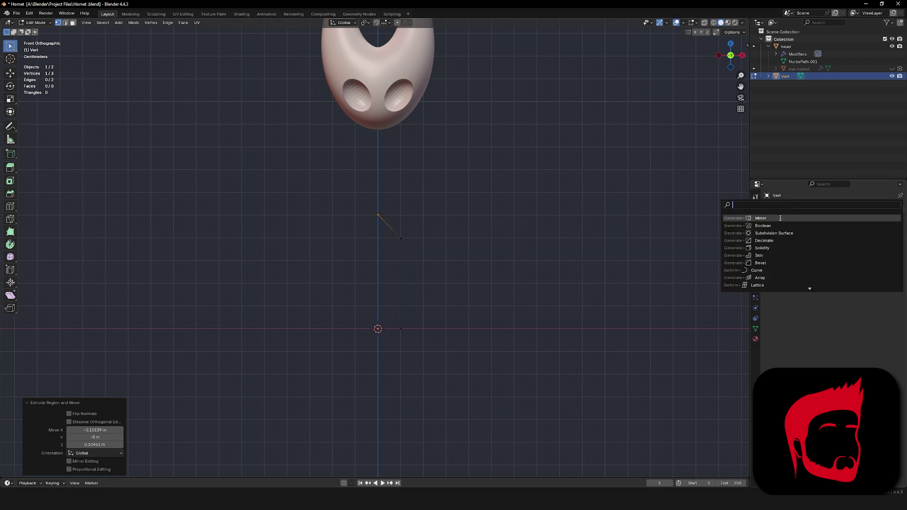
{"action": "left_click", "coordinate": [780, 218]}
{"action": "left_click", "coordinate": [386, 122]}
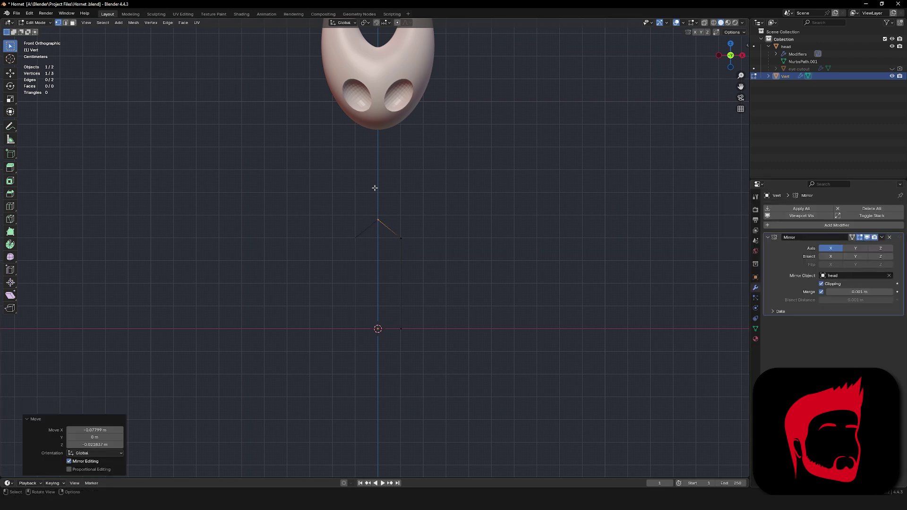
Extrude the centre vertex straight up to the head's chin and add a Skin modifier to the body outline.
{"action": "key", "text": "e"}
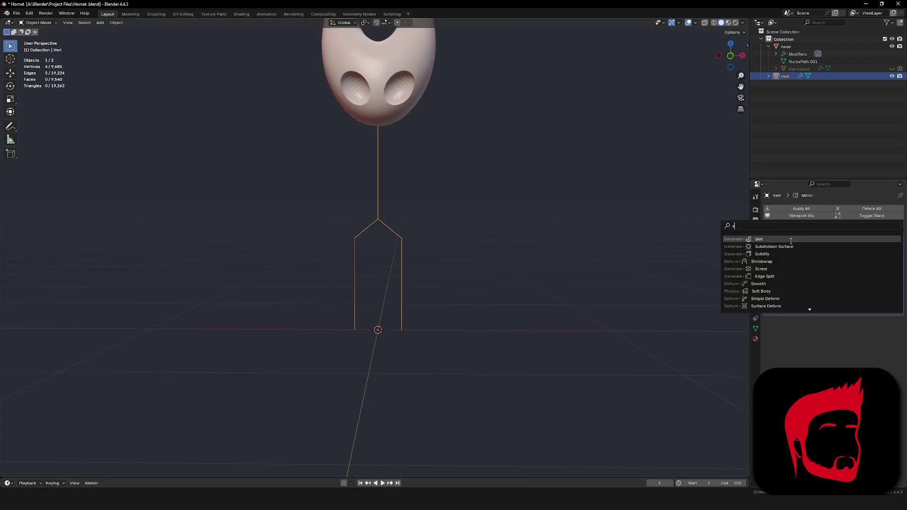
{"action": "left_click", "coordinate": [770, 243]}
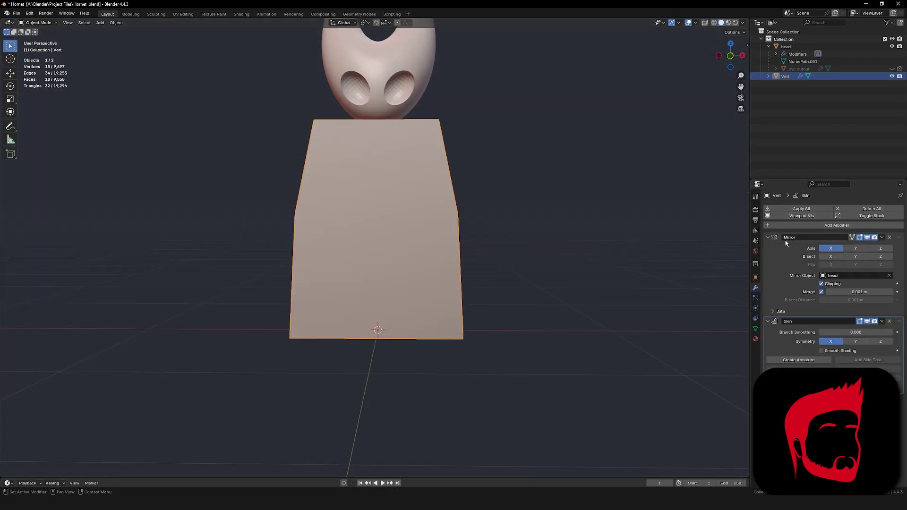
{"action": "key", "text": "alt+s"}
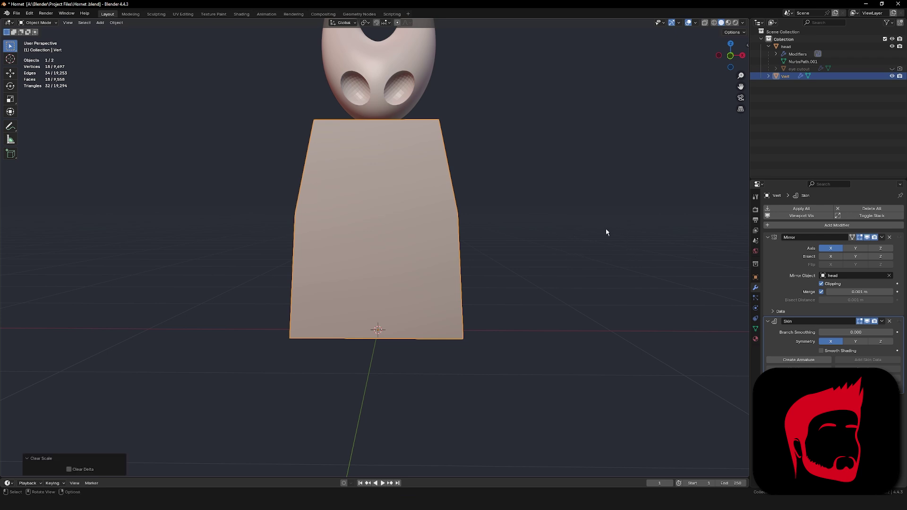
Save the file and scale the skin radius of all body vertices to about 0.132.
{"action": "key", "text": "ctrl+s"}
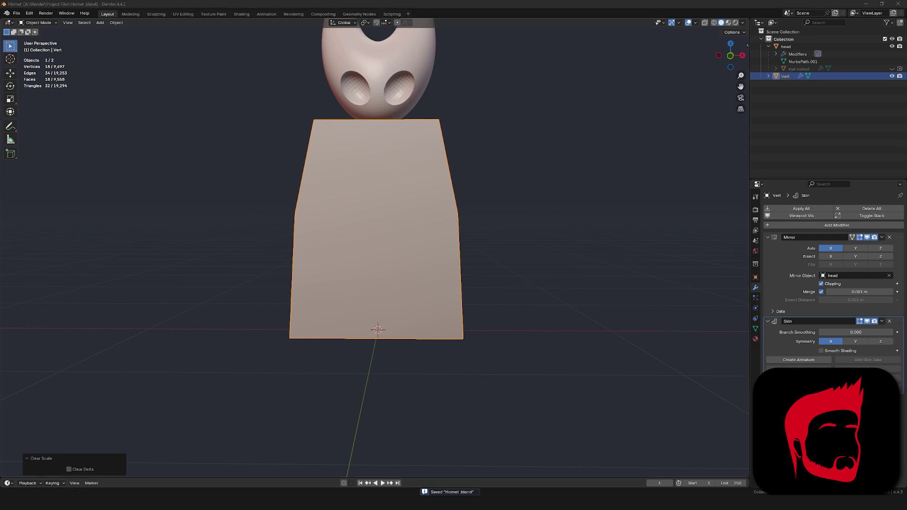
{"action": "key", "text": "Tab"}
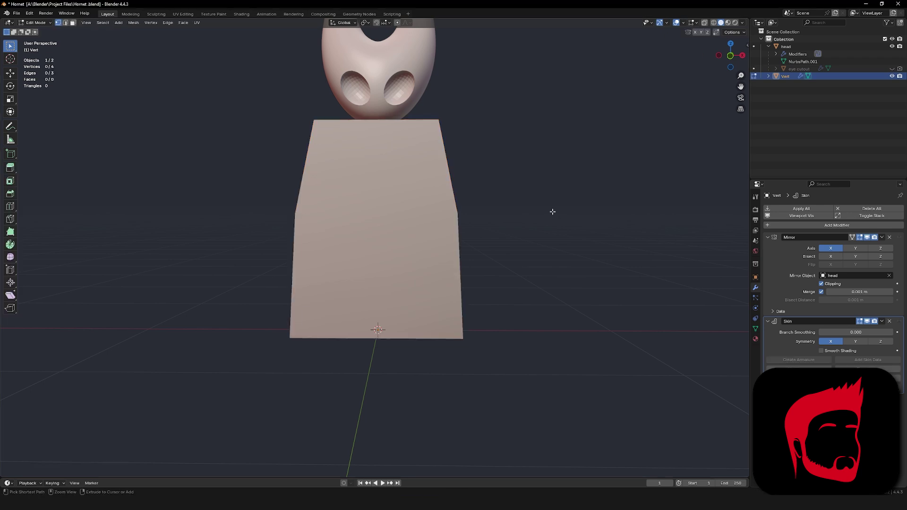
{"action": "key", "text": "ctrl+a"}
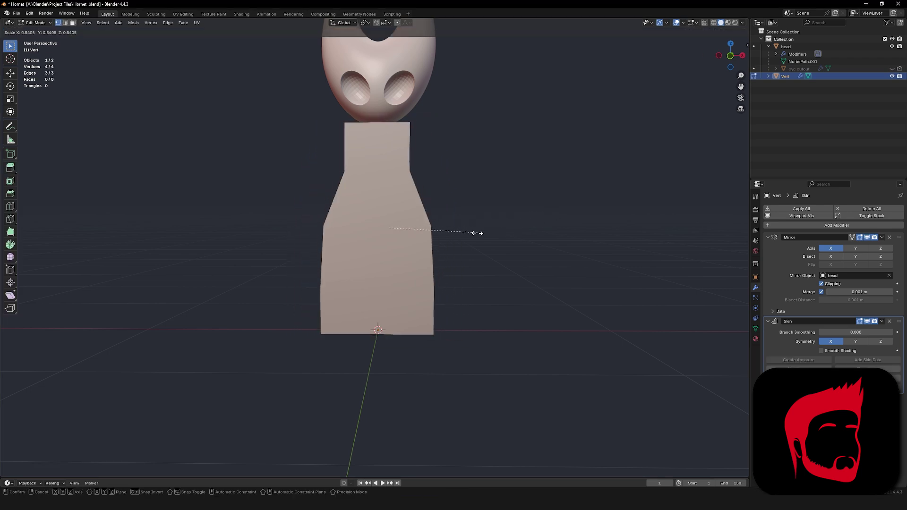
{"action": "left_click", "coordinate": [410, 233]}
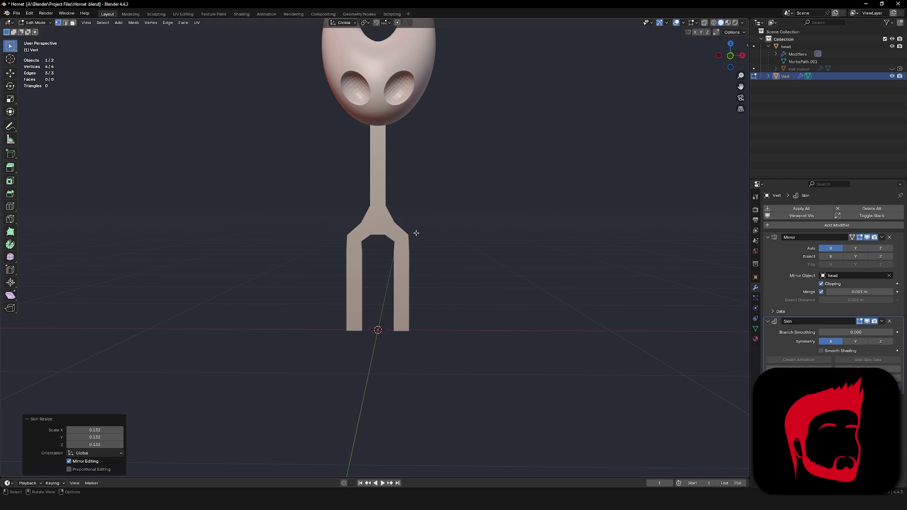
Set the Skin modifier's branch smoothing to about 0.278 and select the hip's centre vertex in wireframe front view.
{"action": "key", "text": "shift+z"}
{"action": "key", "text": "KP_1"}
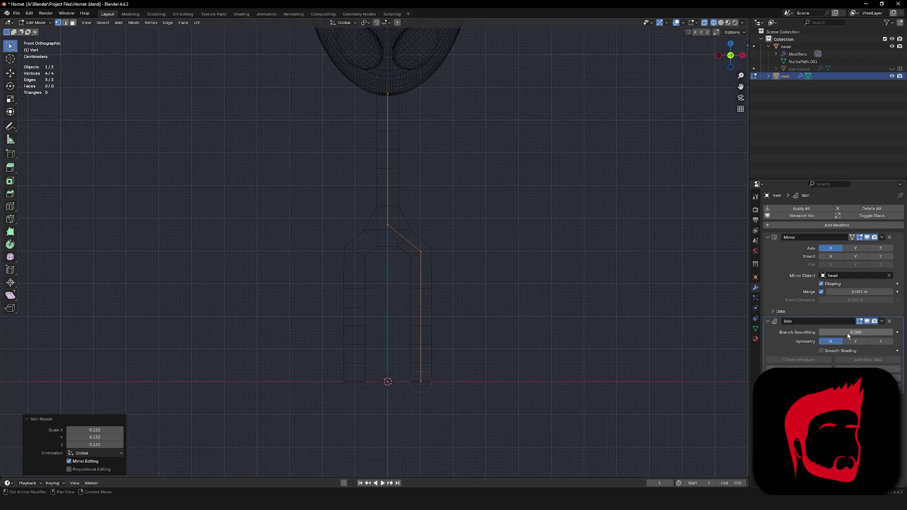
{"action": "left_click_drag", "start_coordinate": [847, 335], "coordinate": [868, 336]}
{"action": "left_click", "coordinate": [393, 221]}
{"action": "key", "text": "g"}
{"action": "right_click", "coordinate": [446, 176]}
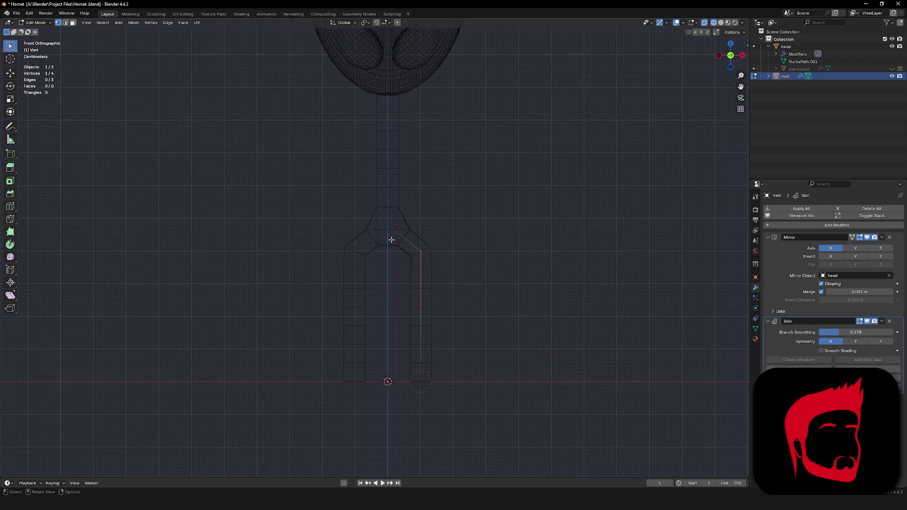
Shrink the skin at the leg's foot vertex and move the foot inward along the X axis.
{"action": "key", "text": "s"}
{"action": "key", "text": "x"}
{"action": "left_click", "coordinate": [472, 342]}
{"action": "key", "text": "ctrl+a"}
{"action": "left_click", "coordinate": [437, 376]}
{"action": "key", "text": "g"}
{"action": "key", "text": "x"}
{"action": "left_click", "coordinate": [416, 383]}
Try adding an extra vertex along the spine and scaling its skin by about 2.138.
{"action": "key", "text": "alt+a"}
{"action": "right_click", "coordinate": [388, 118]}
{"action": "left_click", "coordinate": [389, 118]}
{"action": "left_click", "coordinate": [402, 173]}
{"action": "key", "text": "g"}
{"action": "key", "text": "z"}
{"action": "left_click", "coordinate": [361, 173]}
{"action": "key", "text": "s"}
{"action": "left_click", "coordinate": [519, 134]}
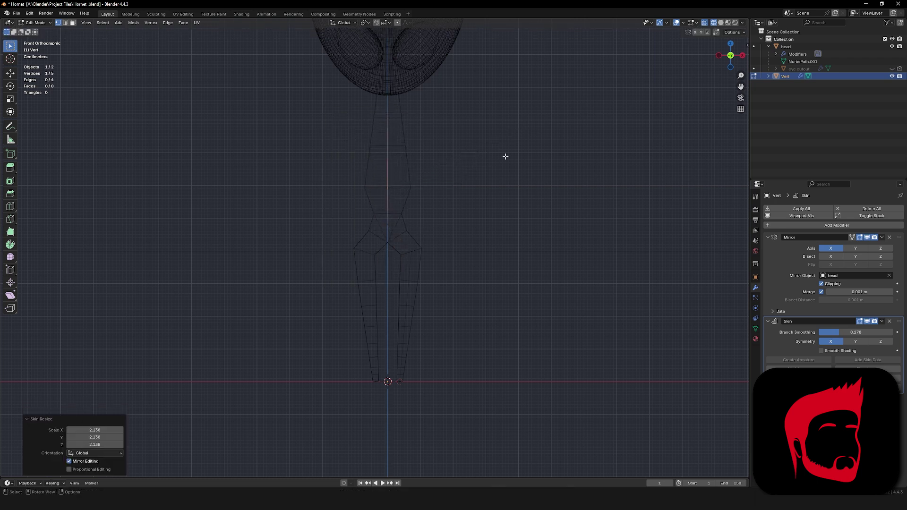
Undo the extra spine vertex and its skin scaling.
{"action": "key", "text": "ctrl+z"}
{"action": "key", "text": "ctrl+z"}
{"action": "key", "text": "ctrl+z"}
{"action": "key", "text": "ctrl+z"}
{"action": "key", "text": "ctrl+z"}
{"action": "key", "text": "ctrl+z"}
Enlarge the skin at the hip centre, and scale the foot's skin by about 0.768.
{"action": "key", "text": "s"}
{"action": "right_click", "coordinate": [370, 207]}
{"action": "key", "text": "ctrl+a"}
{"action": "left_click", "coordinate": [454, 227]}
{"action": "left_click", "coordinate": [399, 381]}
{"action": "key", "text": "ctrl+a"}
{"action": "left_click", "coordinate": [478, 273]}
{"action": "key", "text": "shift+z"}
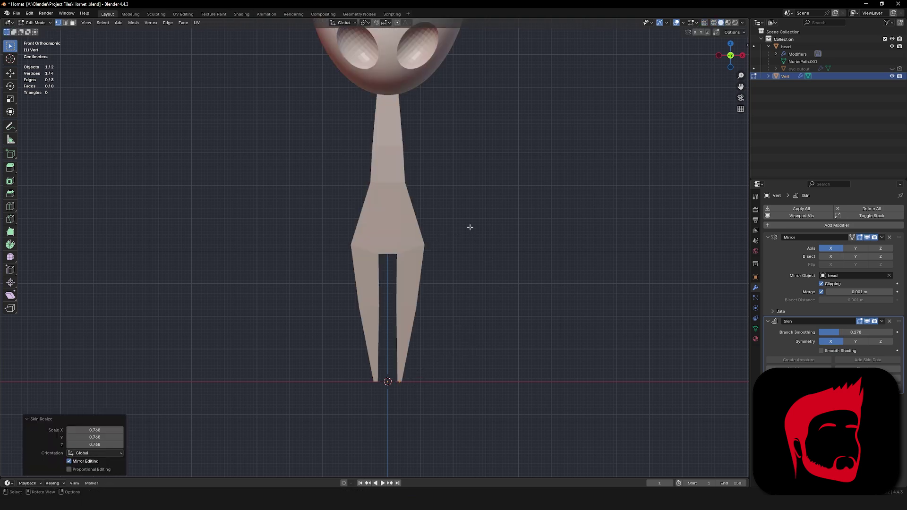
Move the neck's top vertex up about 0.046 m into the head and shrink its skin.
{"action": "mouse_move", "coordinate": [480, 227]}
{"action": "middle_mouse_down"}
{"action": "mouse_move", "coordinate": [468, 234]}
{"action": "mouse_move", "coordinate": [422, 222]}
{"action": "mouse_move", "coordinate": [463, 229]}
{"action": "middle_mouse_up"}
{"action": "key", "text": "g"}
{"action": "key", "text": "z"}
{"action": "left_click", "coordinate": [412, 59]}
{"action": "middle_click_drag", "start_coordinate": [411, 58], "coordinate": [375, 83], "text": "shift"}
{"action": "middle_click_drag", "start_coordinate": [375, 83], "coordinate": [354, 90]}
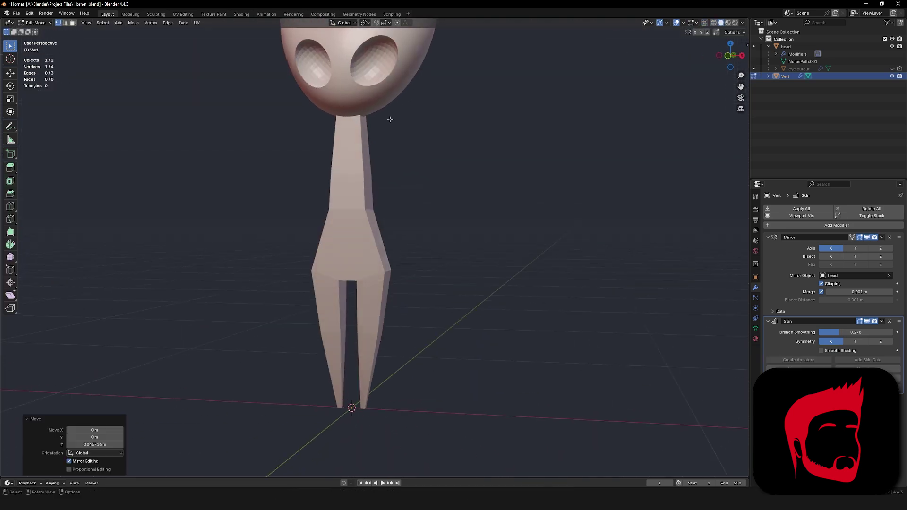
{"action": "key", "text": "s"}
{"action": "right_click", "coordinate": [441, 127]}
{"action": "key", "text": "ctrl+a"}
{"action": "left_click", "coordinate": [403, 140]}
{"action": "middle_click_drag", "start_coordinate": [403, 140], "coordinate": [421, 138]}
Add a Subdivision modifier with 3 viewport levels to the body and shade the body smooth.
{"action": "left_click", "coordinate": [806, 225]}
{"action": "left_click", "coordinate": [803, 240]}
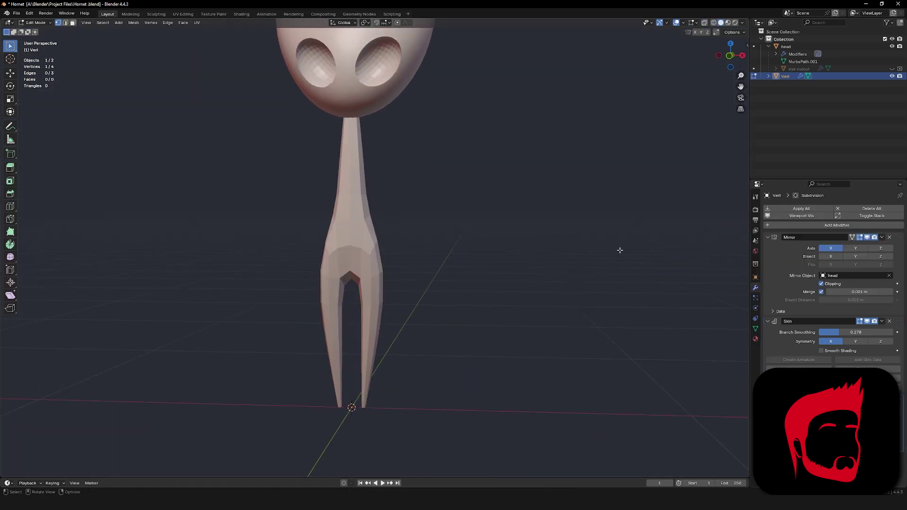
{"action": "middle_click_drag", "start_coordinate": [536, 246], "coordinate": [562, 243]}
{"action": "left_click", "coordinate": [889, 420]}
{"action": "key", "text": "Tab"}
{"action": "right_click", "coordinate": [362, 204]}
{"action": "left_click", "coordinate": [361, 204]}
{"action": "left_click", "coordinate": [480, 259]}
{"action": "left_click", "coordinate": [405, 255]}
{"action": "left_click", "coordinate": [890, 420]}
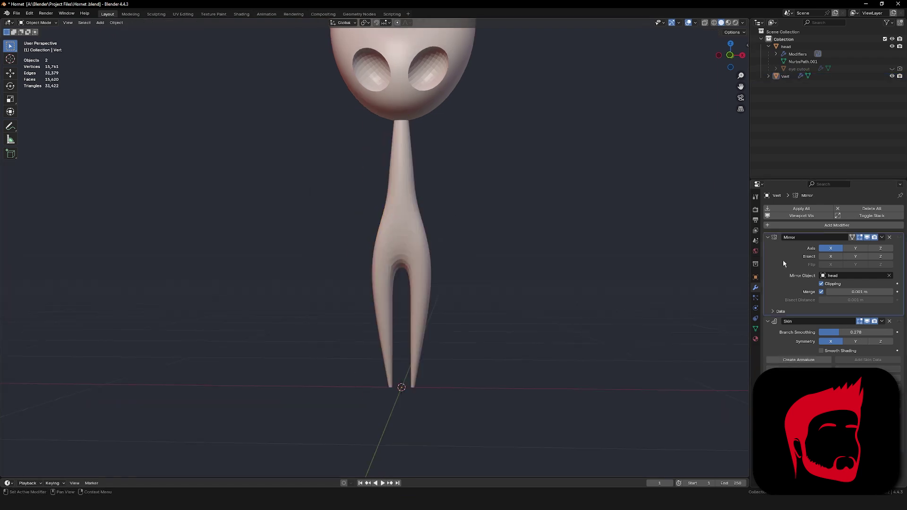
Apply the body's Mirror modifier and reopen the body for vertex editing.
{"action": "key", "text": "ctrl+a"}
{"action": "left_click", "coordinate": [403, 244]}
{"action": "key", "text": "Tab"}
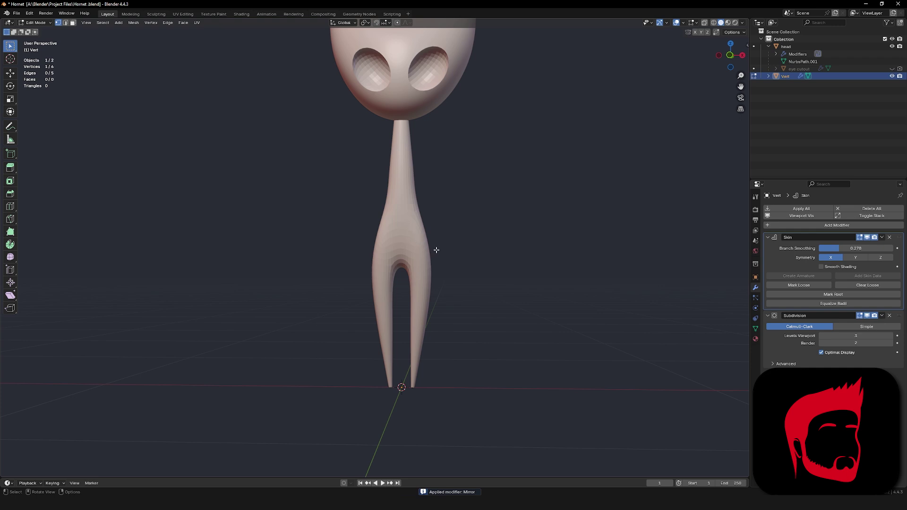
Lean the torso forward by moving the neck's top vertex about -0.299 m along the Y axis.
{"action": "key", "text": "alt+z"}
{"action": "middle_click_drag", "start_coordinate": [435, 251], "coordinate": [357, 255]}
{"action": "key", "text": "g"}
{"action": "key", "text": "y"}
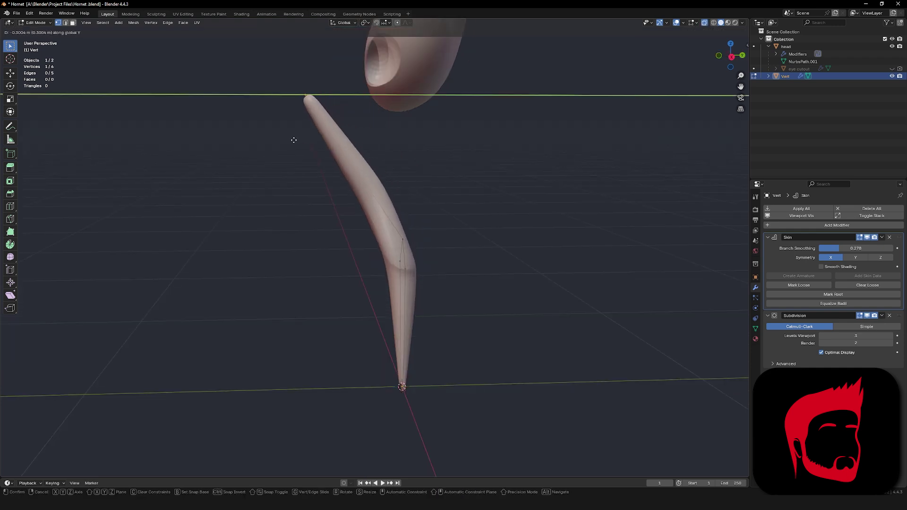
{"action": "left_click", "coordinate": [292, 140]}
{"action": "middle_click_drag", "start_coordinate": [291, 139], "coordinate": [513, 281]}
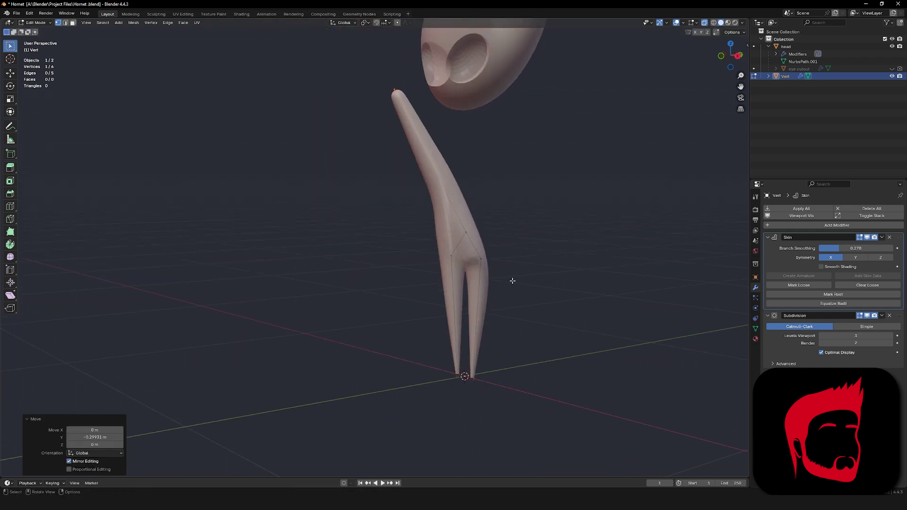
Try moving one foot vertex away from its rest position.
{"action": "left_click", "coordinate": [488, 387]}
{"action": "middle_click_drag", "start_coordinate": [489, 386], "coordinate": [565, 360]}
{"action": "key", "text": "g"}
{"action": "left_click", "coordinate": [642, 350]}
{"action": "middle_click_drag", "start_coordinate": [643, 349], "coordinate": [614, 348]}
{"action": "key", "text": "ctrl+z"}
Subdivide the edges of both legs once to add knee vertices.
{"action": "left_click_drag", "start_coordinate": [513, 312], "coordinate": [433, 391]}
{"action": "key", "text": "ctrl+KP_Add"}
{"action": "right_click", "coordinate": [496, 304]}
{"action": "left_click", "coordinate": [496, 304]}
{"action": "left_click", "coordinate": [509, 314]}
{"action": "mouse_move", "coordinate": [517, 338]}
{"action": "middle_mouse_down"}
{"action": "mouse_move", "coordinate": [579, 340]}
{"action": "mouse_move", "coordinate": [525, 334]}
{"action": "middle_mouse_up"}
Resize the skin at the new knee vertices.
{"action": "left_click_drag", "start_coordinate": [526, 340], "coordinate": [456, 307]}
{"action": "key", "text": "ctrl+a"}
{"action": "left_click", "coordinate": [563, 312]}
{"action": "middle_click_drag", "start_coordinate": [569, 331], "coordinate": [542, 304]}
Try moving a leg vertex freely in the perspective view.
{"action": "left_click_drag", "start_coordinate": [465, 316], "coordinate": [518, 352]}
{"action": "key", "text": "g"}
{"action": "left_click", "coordinate": [584, 329]}
{"action": "key", "text": "KP_1"}
{"action": "key", "text": "ctrl+z"}
Move one leg's lower vertices up and out to the side, and shift them back along the Y axis.
{"action": "left_click_drag", "start_coordinate": [616, 297], "coordinate": [561, 348]}
{"action": "key", "text": "g"}
{"action": "left_click", "coordinate": [593, 306]}
{"action": "middle_click_drag", "start_coordinate": [593, 306], "coordinate": [569, 302]}
{"action": "key", "text": "KP_3"}
{"action": "left_click_drag", "start_coordinate": [561, 249], "coordinate": [518, 317]}
{"action": "key", "text": "KP_1"}
{"action": "key", "text": "g"}
{"action": "key", "text": "y"}
{"action": "left_click", "coordinate": [585, 264]}
Move that leg's foot along the Y axis, and pull it farther back with proportional editing enabled.
{"action": "middle_click_drag", "start_coordinate": [585, 264], "coordinate": [538, 277]}
{"action": "key", "text": "KP_7"}
{"action": "key", "text": "KP_3"}
{"action": "key", "text": "g"}
{"action": "key", "text": "y"}
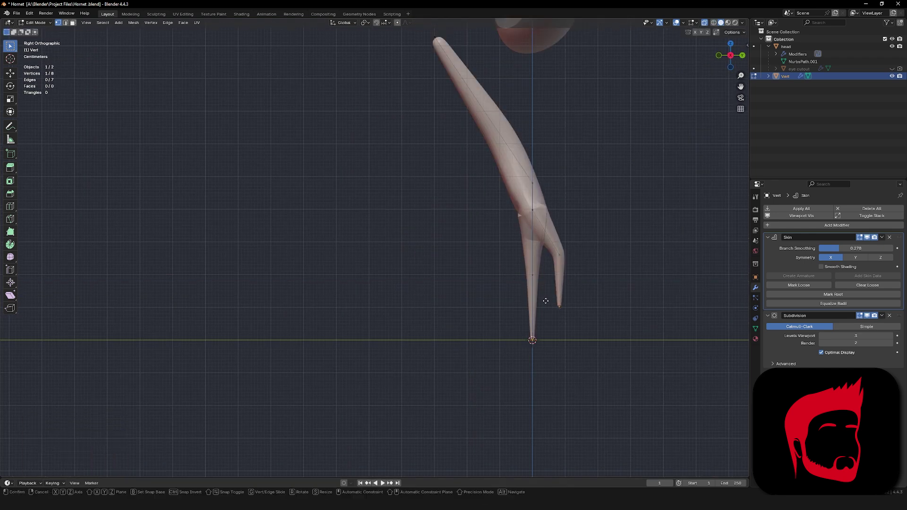
{"action": "left_click", "coordinate": [582, 294]}
{"action": "key", "text": "g"}
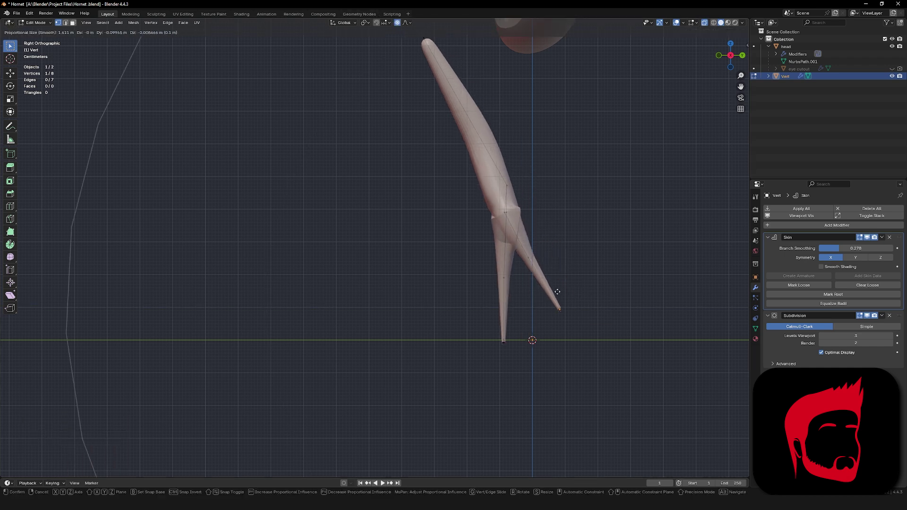
{"action": "key", "text": "o"}
{"action": "left_click", "coordinate": [599, 276]}
Set the Skin modifier's branch smoothing to about 0.382 and enable Smooth Shading.
{"action": "middle_click_drag", "start_coordinate": [599, 275], "coordinate": [503, 250]}
{"action": "mouse_move", "coordinate": [839, 248]}
{"action": "left_mouse_down"}
{"action": "mouse_move", "coordinate": [821, 248]}
{"action": "mouse_move", "coordinate": [846, 249]}
{"action": "left_mouse_up"}
{"action": "left_click", "coordinate": [820, 268]}
Move the opposite leg's foot up and outward in the front view using proportional editing.
{"action": "middle_click_drag", "start_coordinate": [585, 288], "coordinate": [573, 306]}
{"action": "left_click_drag", "start_coordinate": [504, 353], "coordinate": [465, 313]}
{"action": "key", "text": "g"}
{"action": "right_click", "coordinate": [412, 263]}
{"action": "key", "text": "KP_1"}
{"action": "key", "text": "g"}
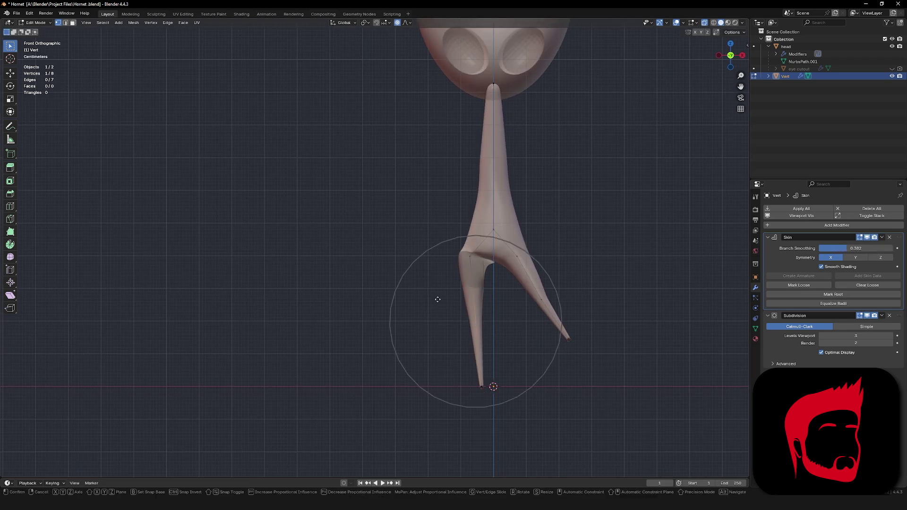
{"action": "left_click", "coordinate": [391, 260]}
Reposition the front leg's lower vertex and shift it along the Y axis.
{"action": "left_click_drag", "start_coordinate": [504, 392], "coordinate": [456, 361]}
{"action": "key", "text": "g"}
{"action": "middle_click_drag", "start_coordinate": [522, 300], "coordinate": [486, 299]}
{"action": "key", "text": "g"}
{"action": "key", "text": "y"}
{"action": "left_click", "coordinate": [373, 285]}
Shift individual leg vertices along the Y axis to bend the front leg into a stride.
{"action": "middle_click_drag", "start_coordinate": [425, 186], "coordinate": [561, 284]}
{"action": "key", "text": "g"}
{"action": "key", "text": "y"}
{"action": "left_click", "coordinate": [563, 280]}
{"action": "left_click_drag", "start_coordinate": [504, 333], "coordinate": [553, 286]}
{"action": "key", "text": "g"}
{"action": "key", "text": "y"}
{"action": "left_click", "coordinate": [570, 292]}
Reposition the vertex near the hips in the front view.
{"action": "key", "text": "KP_1"}
{"action": "left_click_drag", "start_coordinate": [499, 213], "coordinate": [550, 185]}
{"action": "key", "text": "g"}
{"action": "left_click", "coordinate": [532, 210]}
Move one leg vertex forward along the Y axis to finish the leg pose, and leave Edit mode.
{"action": "middle_click_drag", "start_coordinate": [504, 216], "coordinate": [477, 263]}
{"action": "key", "text": "Tab"}
{"action": "key", "text": "Tab"}
{"action": "left_click", "coordinate": [511, 322]}
{"action": "key", "text": "g"}
{"action": "key", "text": "y"}
{"action": "left_click", "coordinate": [458, 312]}
{"action": "middle_click_drag", "start_coordinate": [510, 322], "coordinate": [524, 298]}
{"action": "key", "text": "Tab"}
Give the body a material named Body with a black base colour and a roughness of 0.709.
{"action": "left_click", "coordinate": [755, 339]}
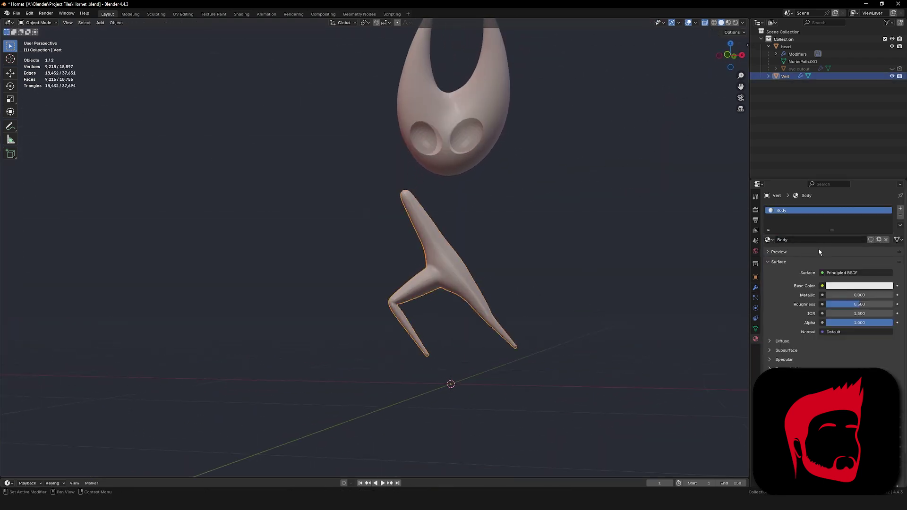
{"action": "left_click", "coordinate": [853, 286]}
{"action": "left_click", "coordinate": [899, 215]}
{"action": "left_click", "coordinate": [784, 240]}
{"action": "left_click", "coordinate": [863, 285]}
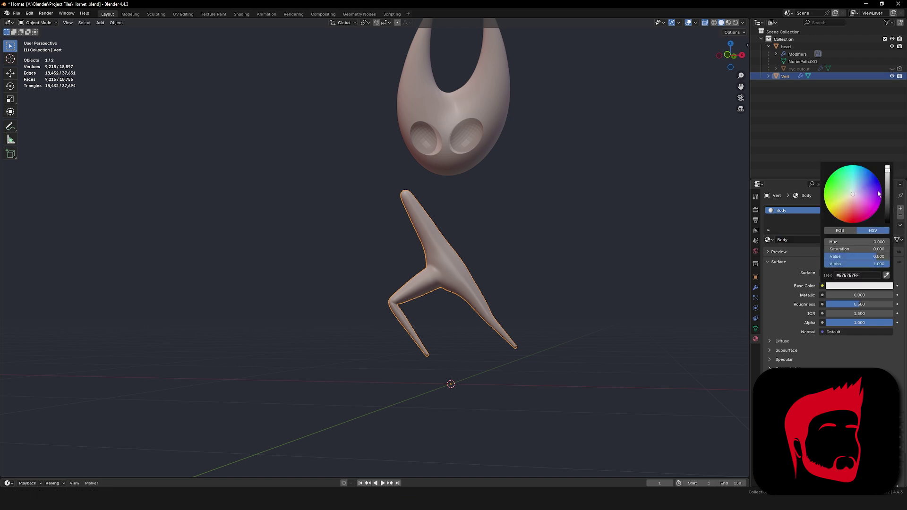
{"action": "left_click_drag", "start_coordinate": [886, 196], "coordinate": [887, 223]}
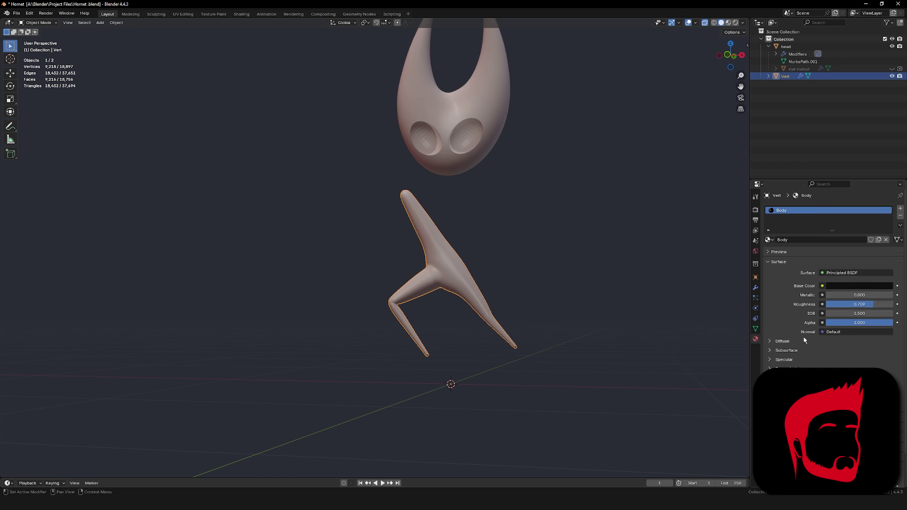
Set the Body material's viewport display colour to black.
{"action": "scroll", "coordinate": [822, 339], "scroll_direction": "down", "scroll_amount": 3}
{"action": "left_click", "coordinate": [855, 443]}
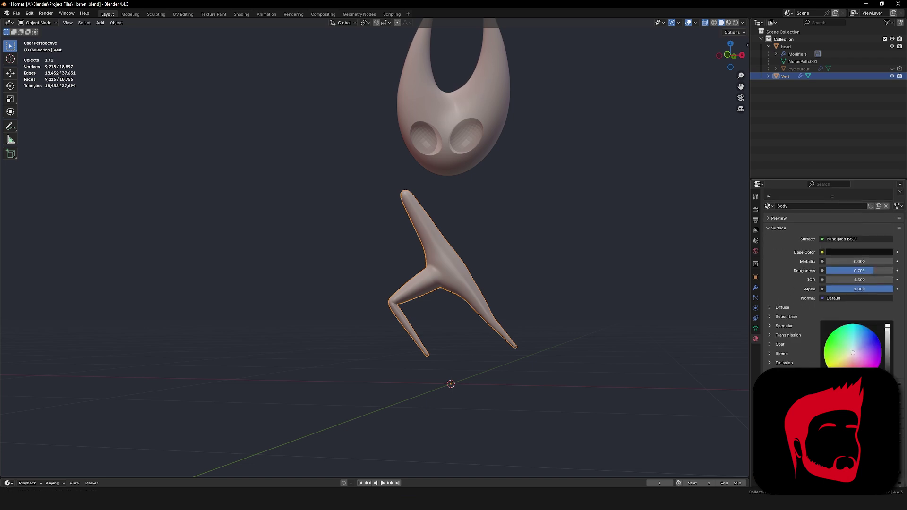
{"action": "left_click", "coordinate": [572, 276]}
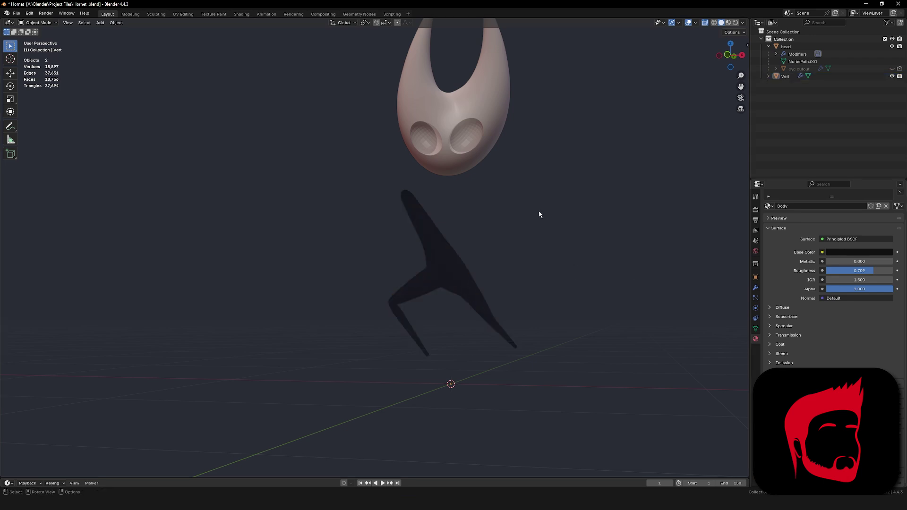
Duplicate the head in place, keeping the copy at the original's position.
{"action": "middle_click_drag", "start_coordinate": [539, 214], "coordinate": [557, 239], "text": "shift"}
{"action": "left_click", "coordinate": [469, 178]}
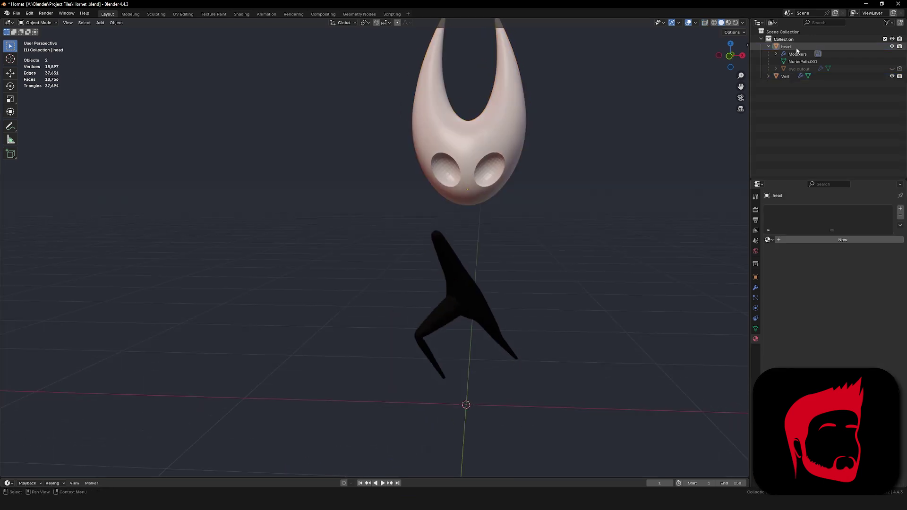
{"action": "key", "text": "shift+d"}
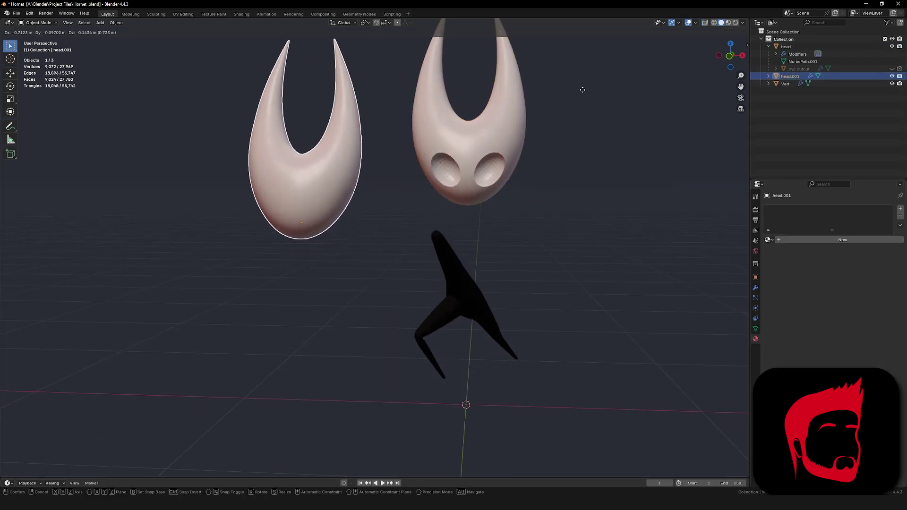
{"action": "right_click", "coordinate": [588, 90]}
{"action": "middle_click_drag", "start_coordinate": [587, 89], "coordinate": [727, 90]}
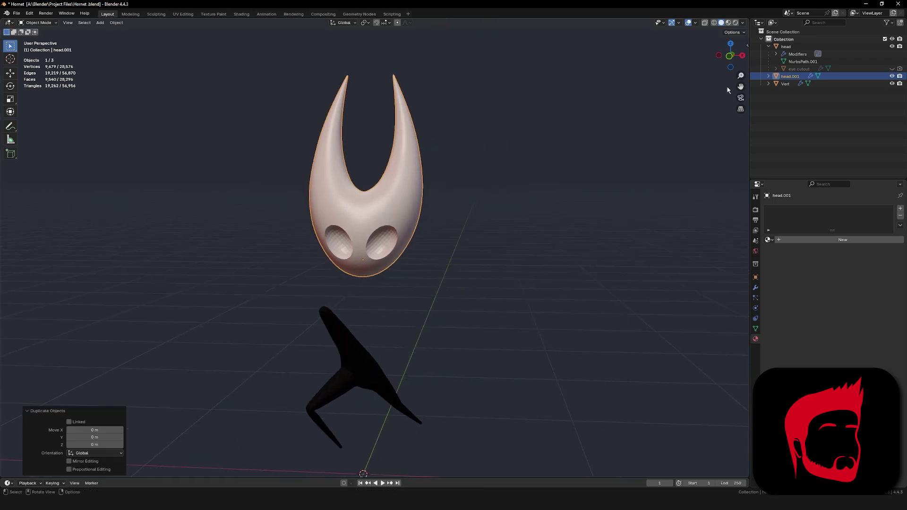
Expand the hierarchies of the head, its eye cutout and the duplicate head, and unhide the eye cutout object.
{"action": "left_click", "coordinate": [768, 46]}
{"action": "left_click", "coordinate": [768, 47]}
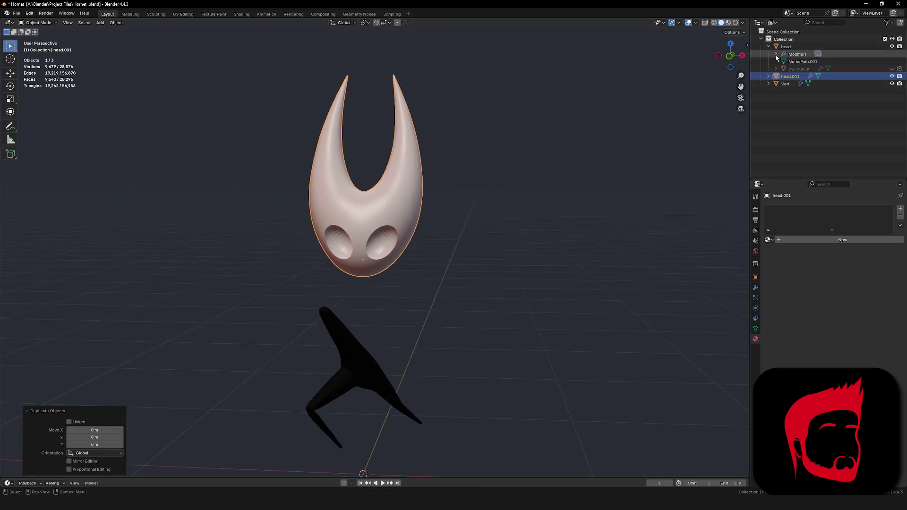
{"action": "left_click", "coordinate": [776, 54]}
{"action": "left_click", "coordinate": [802, 62]}
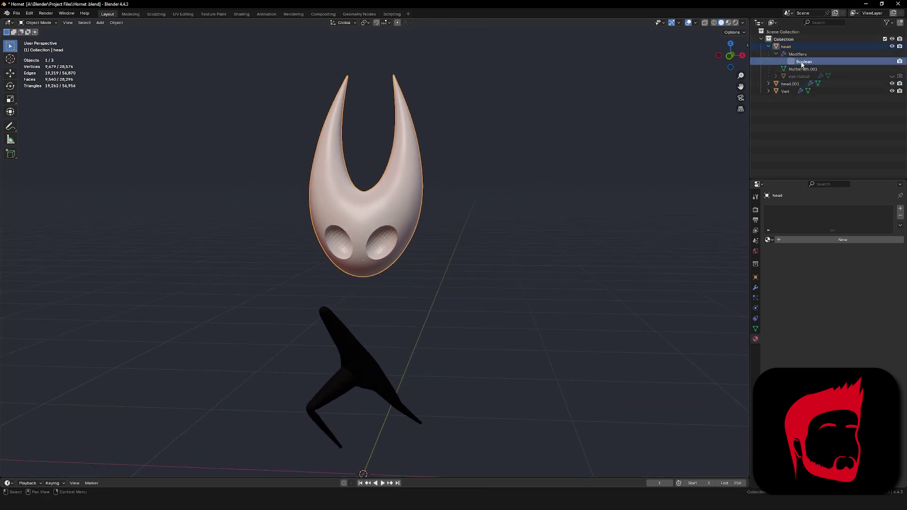
{"action": "left_click", "coordinate": [775, 54]}
{"action": "left_click", "coordinate": [775, 54]}
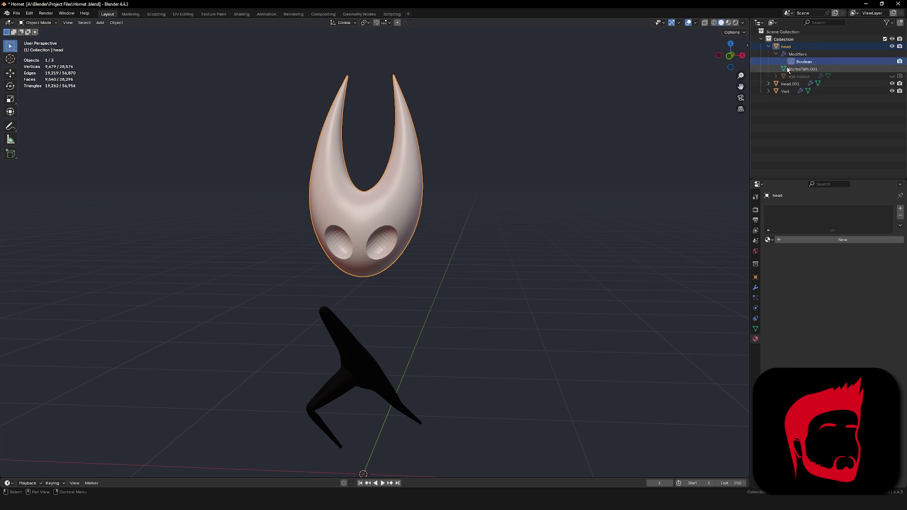
{"action": "left_click", "coordinate": [799, 77]}
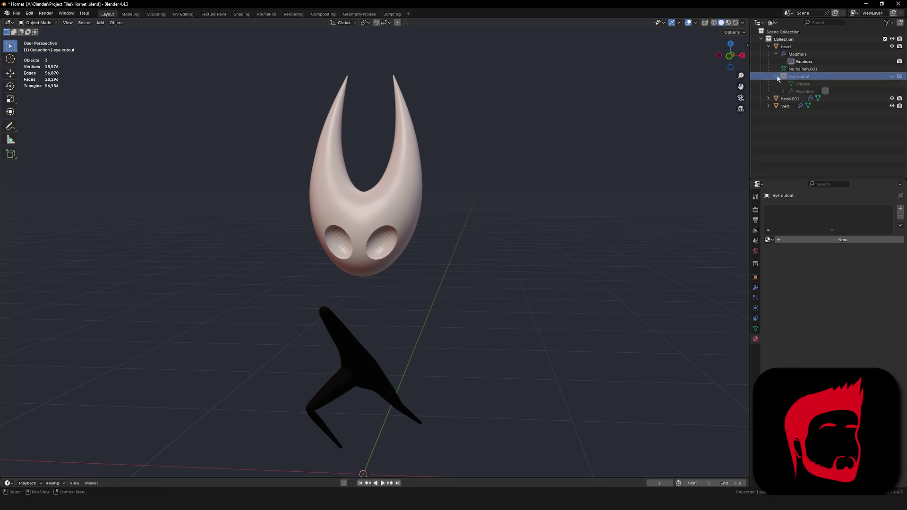
{"action": "left_click", "coordinate": [768, 98]}
{"action": "left_click", "coordinate": [774, 114]}
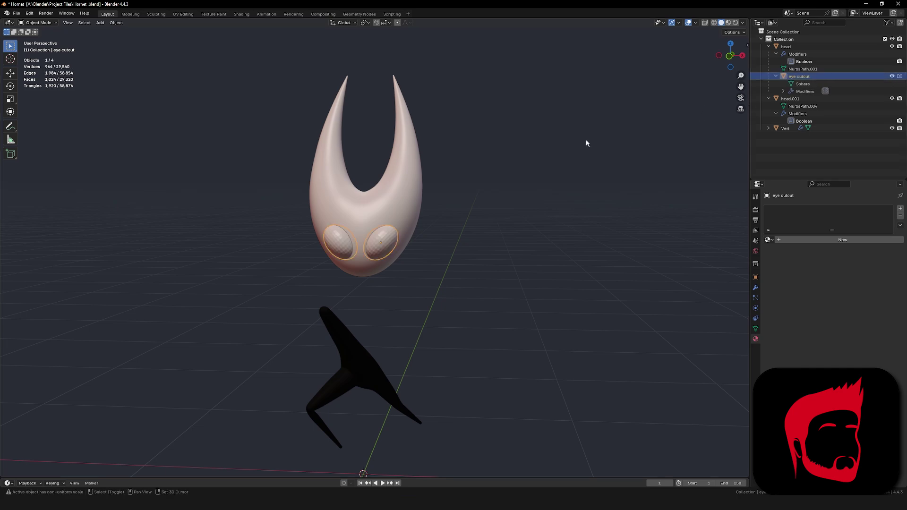
Apply the eye-cutout Boolean modifier on the head and enter Edit mode on the cut mesh.
{"action": "left_click", "coordinate": [800, 55]}
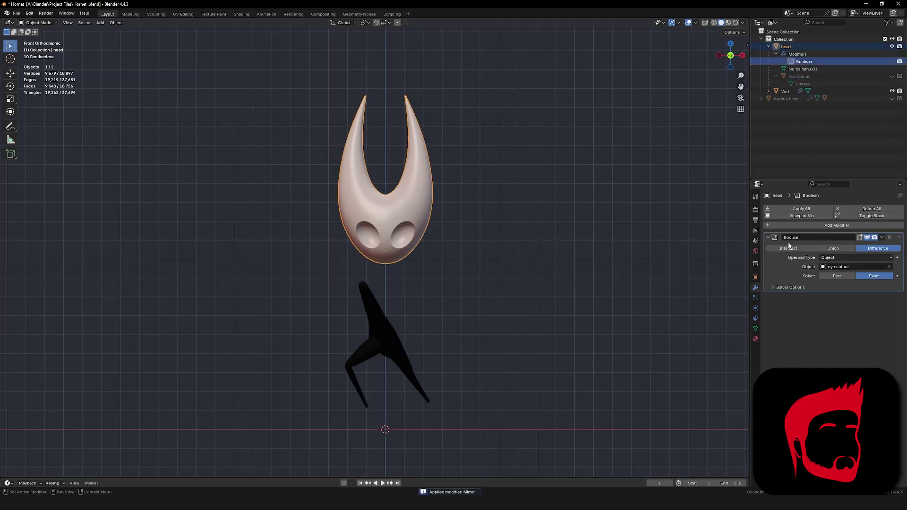
{"action": "key", "text": "ctrl+a"}
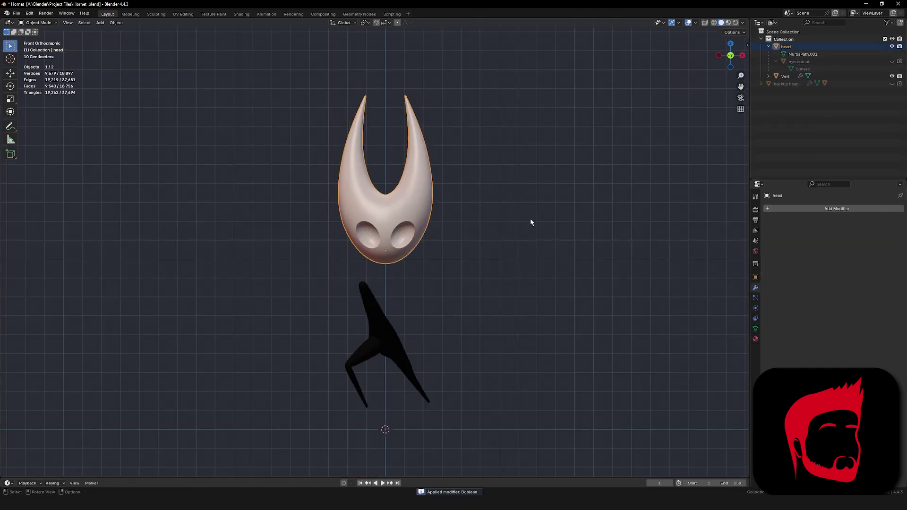
{"action": "key", "text": "Tab"}
{"action": "scroll", "coordinate": [399, 239], "scroll_direction": "up", "scroll_amount": 5}
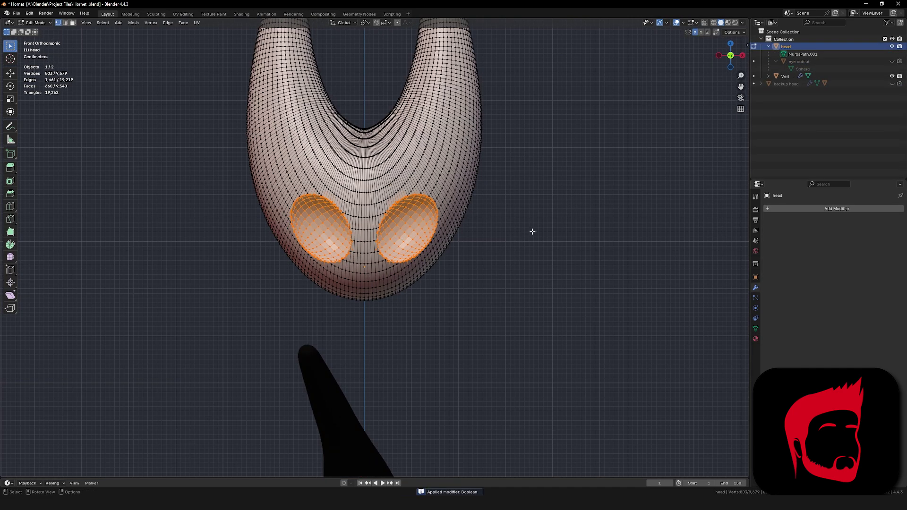
Add the existing Body material to the head and assign it to the selected eye socket faces.
{"action": "left_click", "coordinate": [755, 339]}
{"action": "left_click", "coordinate": [900, 215]}
{"action": "left_click", "coordinate": [768, 240]}
{"action": "left_click", "coordinate": [782, 251]}
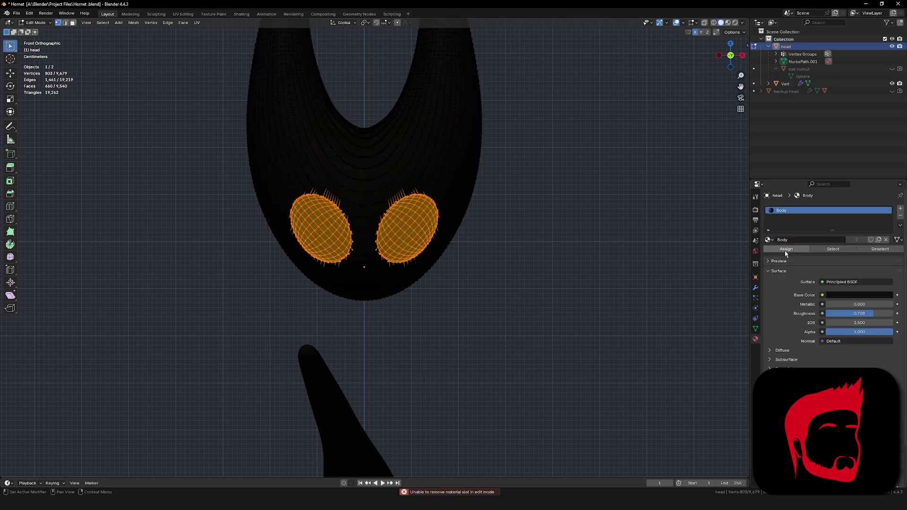
Invert the selection, add a second material slot with a white material named head, and assign it to the rest of the head.
{"action": "key", "text": "ctrl+i"}
{"action": "middle_click_drag", "start_coordinate": [620, 244], "coordinate": [556, 221]}
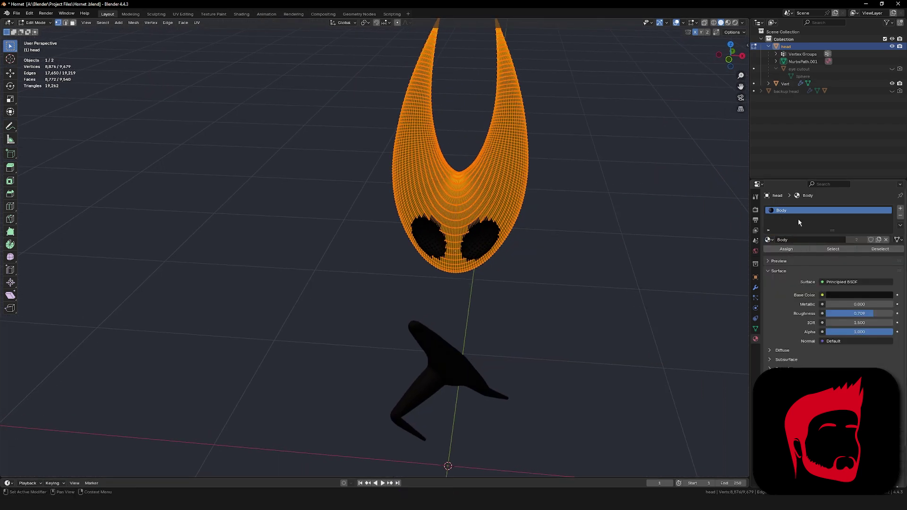
{"action": "left_click", "coordinate": [900, 209]}
{"action": "left_click", "coordinate": [806, 256]}
{"action": "scroll", "coordinate": [806, 255], "scroll_direction": "down", "scroll_amount": 3}
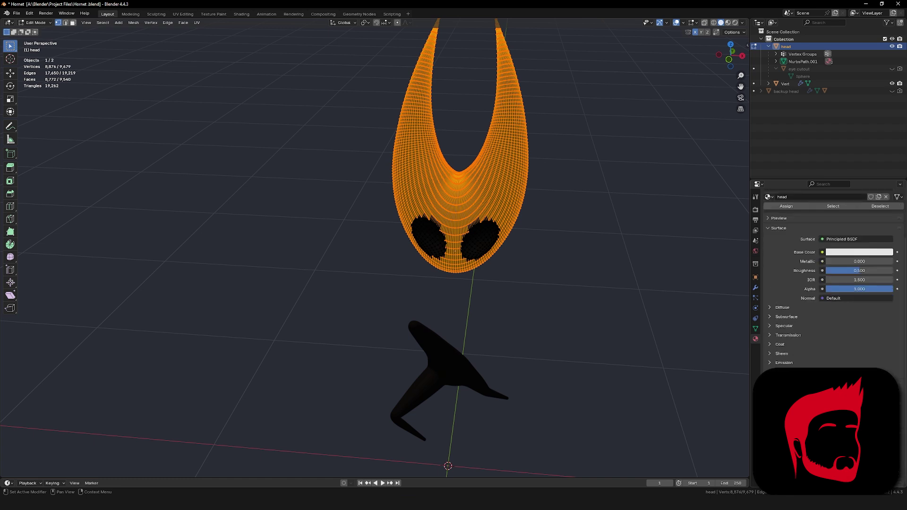
{"action": "scroll", "coordinate": [787, 276], "scroll_direction": "up", "scroll_amount": 3}
{"action": "left_click", "coordinate": [786, 266]}
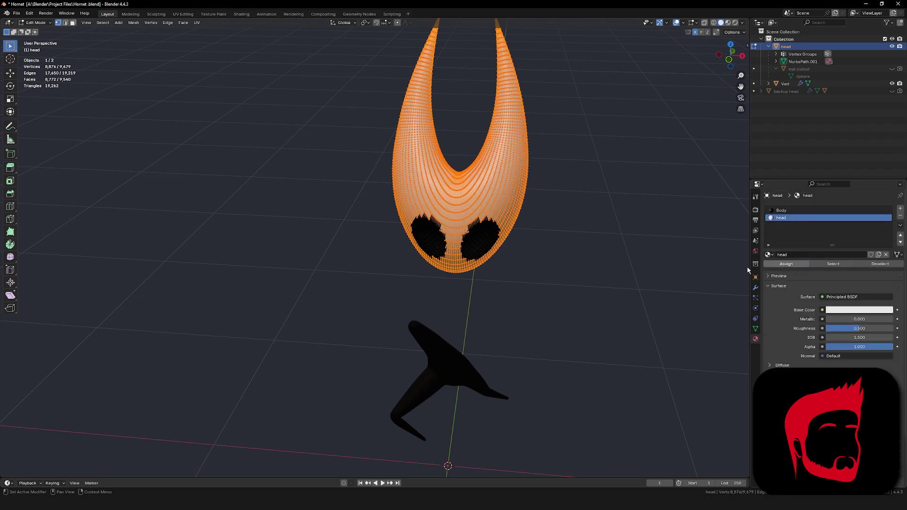
Leave Edit mode to inspect the material borders around the eye sockets, then enter Edit mode on the head again.
{"action": "left_click", "coordinate": [606, 261]}
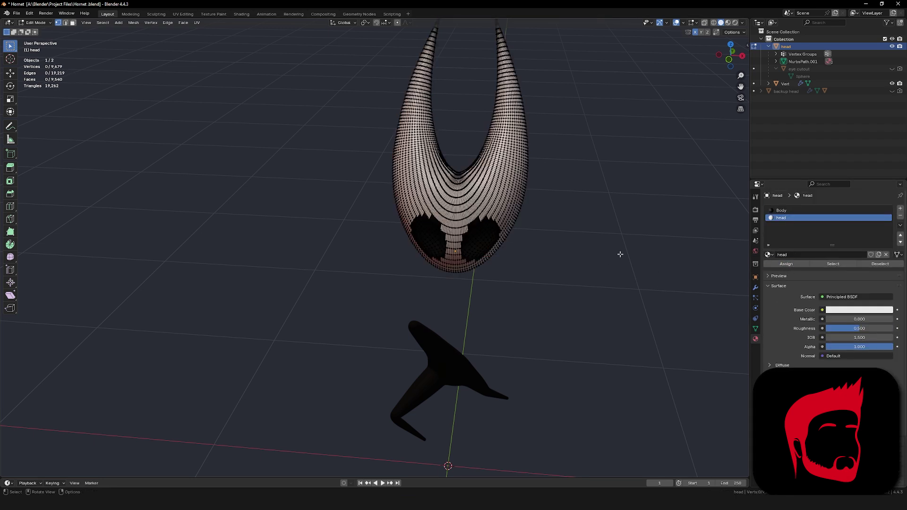
{"action": "middle_click_drag", "start_coordinate": [620, 253], "coordinate": [487, 200]}
{"action": "key", "text": "Tab"}
{"action": "left_click", "coordinate": [610, 202]}
{"action": "scroll", "coordinate": [504, 199], "scroll_direction": "up", "scroll_amount": 7}
{"action": "left_click", "coordinate": [503, 199]}
{"action": "key", "text": "Tab"}
Brush-select the faces bordering the eye socket rims, where the black and white materials meet.
{"action": "scroll", "coordinate": [503, 196], "scroll_direction": "up", "scroll_amount": 2}
{"action": "left_click", "coordinate": [440, 162]}
{"action": "left_click_drag", "start_coordinate": [504, 115], "coordinate": [435, 152]}
{"action": "left_click", "coordinate": [488, 118]}
{"action": "key", "text": "w"}
{"action": "left_click_drag", "start_coordinate": [508, 110], "coordinate": [439, 151], "text": "shift"}
{"action": "scroll", "coordinate": [472, 119], "scroll_direction": "down", "scroll_amount": 5}
{"action": "left_click", "coordinate": [493, 116]}
{"action": "scroll", "coordinate": [493, 118], "scroll_direction": "up", "scroll_amount": 8}
{"action": "scroll", "coordinate": [476, 112], "scroll_direction": "down", "scroll_amount": 3}
{"action": "mouse_move", "coordinate": [321, 177]}
{"action": "left_mouse_down"}
{"action": "mouse_move", "coordinate": [569, 128]}
{"action": "mouse_move", "coordinate": [586, 203]}
{"action": "mouse_move", "coordinate": [548, 307]}
{"action": "mouse_move", "coordinate": [451, 399]}
{"action": "mouse_move", "coordinate": [316, 395]}
{"action": "mouse_move", "coordinate": [288, 210]}
{"action": "mouse_move", "coordinate": [316, 171]}
{"action": "left_mouse_up"}
{"action": "scroll", "coordinate": [569, 127], "scroll_direction": "down", "scroll_amount": 4}
{"action": "middle_click_drag", "start_coordinate": [316, 171], "coordinate": [340, 174]}
{"action": "mouse_move", "coordinate": [302, 78]}
{"action": "left_mouse_down"}
{"action": "mouse_move", "coordinate": [383, 162]}
{"action": "mouse_move", "coordinate": [417, 330]}
{"action": "left_mouse_up"}
{"action": "left_click_drag", "start_coordinate": [373, 403], "coordinate": [296, 384]}
{"action": "middle_click_drag", "start_coordinate": [295, 385], "coordinate": [458, 370]}
{"action": "left_click_drag", "start_coordinate": [457, 370], "coordinate": [349, 256]}
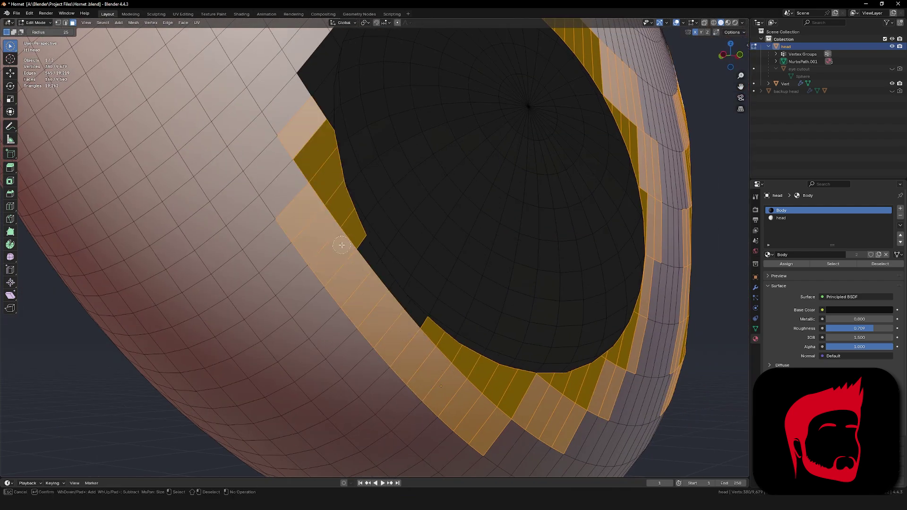
{"action": "middle_click_drag", "start_coordinate": [361, 211], "coordinate": [263, 247]}
{"action": "mouse_move", "coordinate": [263, 247]}
{"action": "left_mouse_down"}
{"action": "mouse_move", "coordinate": [395, 174]}
{"action": "mouse_move", "coordinate": [447, 188]}
{"action": "left_mouse_up"}
{"action": "scroll", "coordinate": [447, 187], "scroll_direction": "down", "scroll_amount": 2}
{"action": "mouse_move", "coordinate": [447, 187]}
{"action": "middle_mouse_down"}
{"action": "mouse_move", "coordinate": [374, 184]}
{"action": "mouse_move", "coordinate": [316, 205]}
{"action": "middle_mouse_up"}
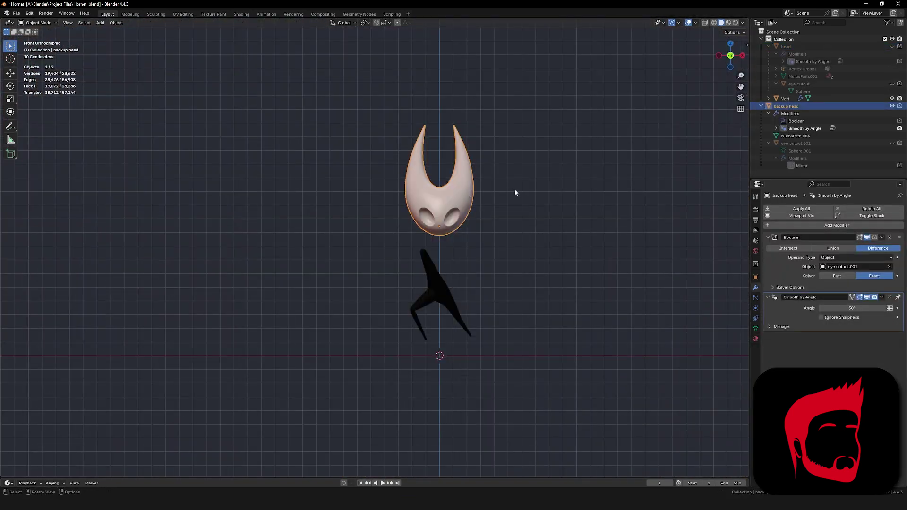
Move the backup head about 0.4 m along negative Y in the side view so it sits on the body's neck.
{"action": "left_click", "coordinate": [473, 238]}
{"action": "left_click", "coordinate": [616, 235]}
{"action": "middle_click_drag", "start_coordinate": [543, 226], "coordinate": [531, 220]}
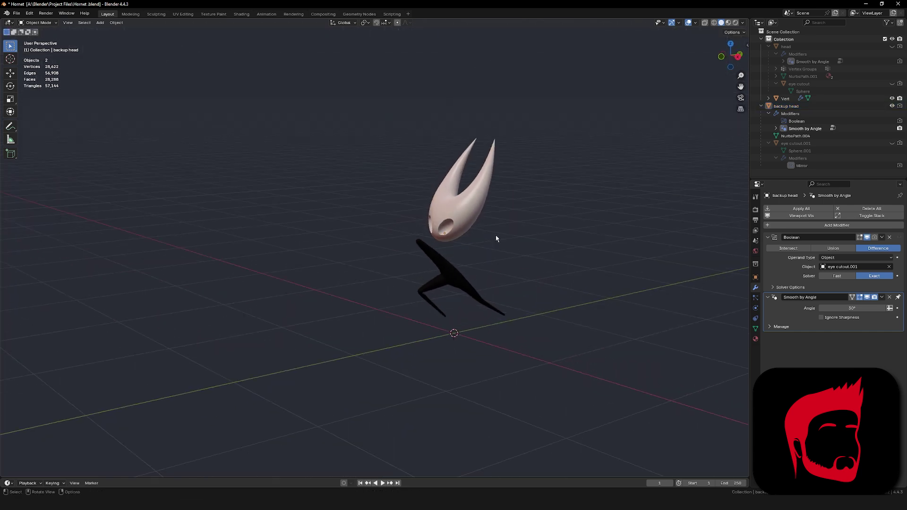
{"action": "left_click", "coordinate": [760, 106]}
{"action": "left_click", "coordinate": [479, 204]}
{"action": "key", "text": "KP_1"}
{"action": "key", "text": "KP_3"}
{"action": "key", "text": "g"}
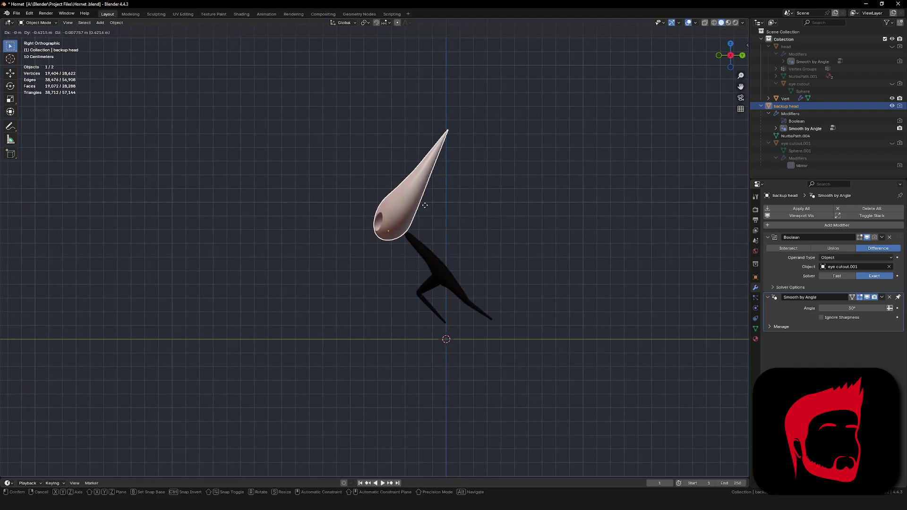
{"action": "left_click", "coordinate": [429, 207]}
{"action": "left_click", "coordinate": [431, 208]}
Scale the backup head slightly narrower along the global X axis in the front view.
{"action": "middle_click_drag", "start_coordinate": [431, 209], "coordinate": [473, 214]}
{"action": "key", "text": "KP_1"}
{"action": "middle_click_drag", "start_coordinate": [396, 208], "coordinate": [430, 204], "text": "shift"}
{"action": "key", "text": "ctrl+z"}
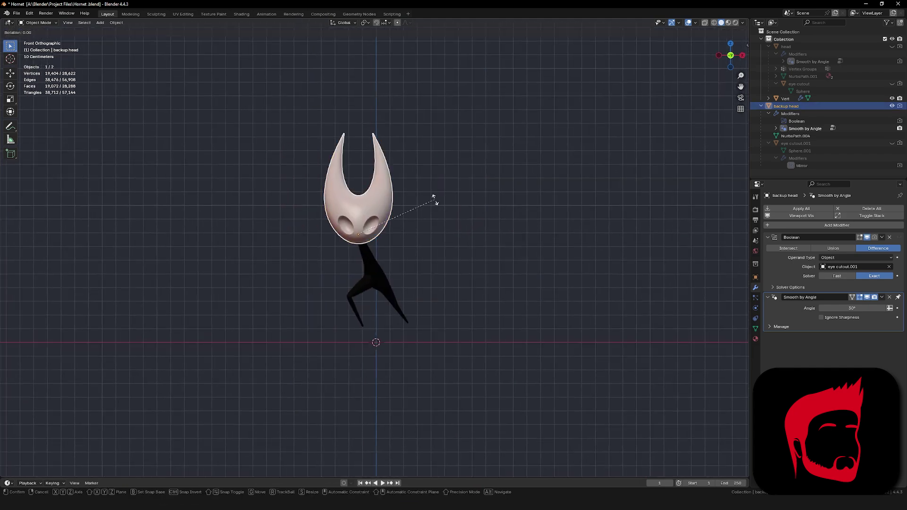
{"action": "scroll", "coordinate": [368, 208], "scroll_direction": "up", "scroll_amount": 2}
{"action": "key", "text": "s"}
{"action": "key", "text": "x"}
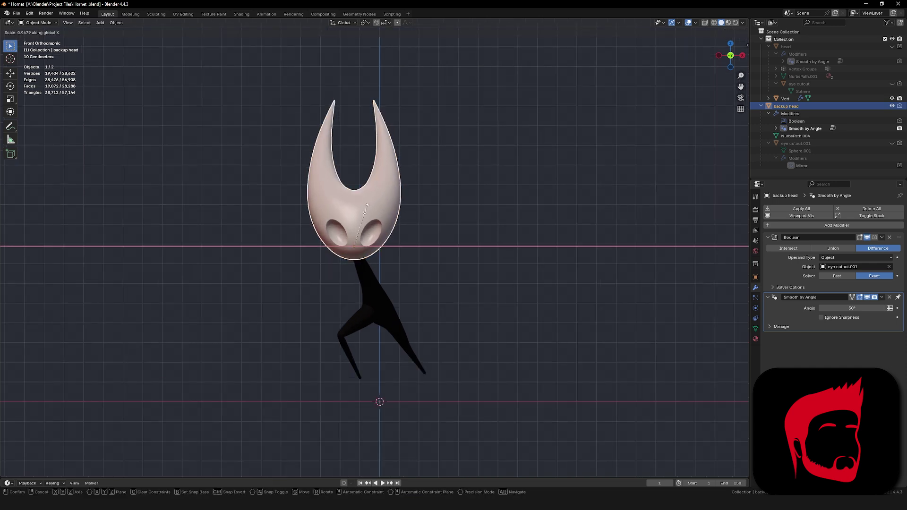
{"action": "left_click", "coordinate": [365, 210]}
Rotate the backup head -10.7° about global Z and 12.7° about global X.
{"action": "key", "text": "r"}
{"action": "key", "text": "z"}
{"action": "left_click", "coordinate": [390, 199]}
{"action": "key", "text": "r"}
{"action": "key", "text": "x"}
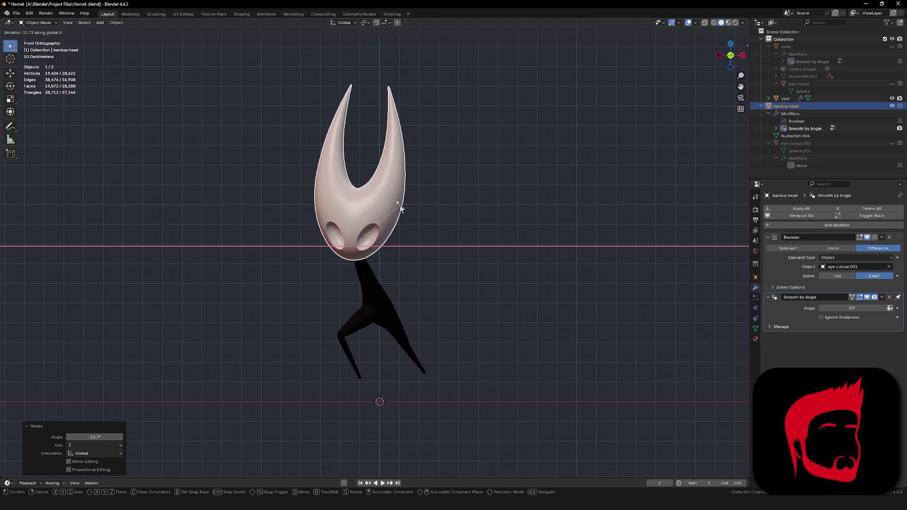
{"action": "left_click", "coordinate": [401, 208]}
Tilt the backup head slightly about the global Y axis and deselect it.
{"action": "key", "text": "r"}
{"action": "key", "text": "x"}
{"action": "key", "text": "y"}
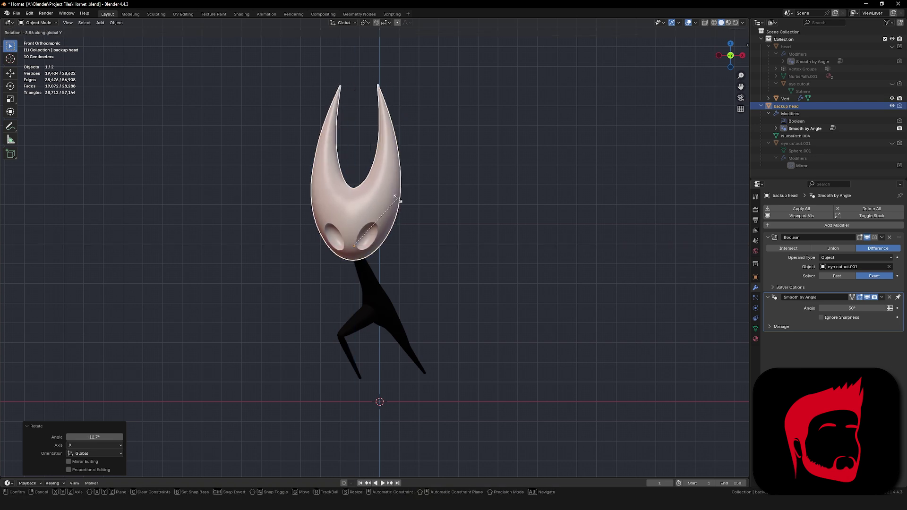
{"action": "left_click", "coordinate": [398, 199]}
{"action": "left_click", "coordinate": [417, 203]}
{"action": "middle_click_drag", "start_coordinate": [421, 205], "coordinate": [463, 219]}
Add a mesh circle with 8 vertices and a 1 m radius at the world origin.
{"action": "key", "text": "KP_1"}
{"action": "key", "text": "shift+a"}
{"action": "mouse_move", "coordinate": [455, 249]}
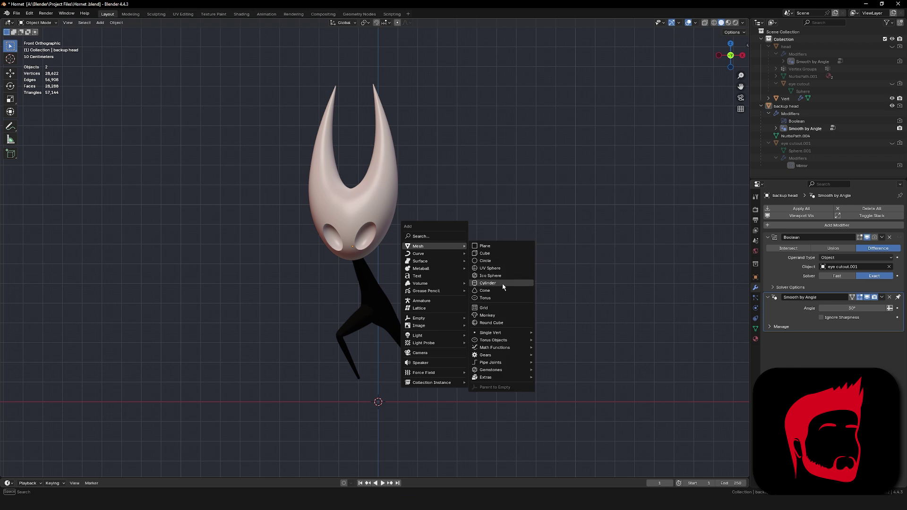
{"action": "left_click", "coordinate": [484, 260]}
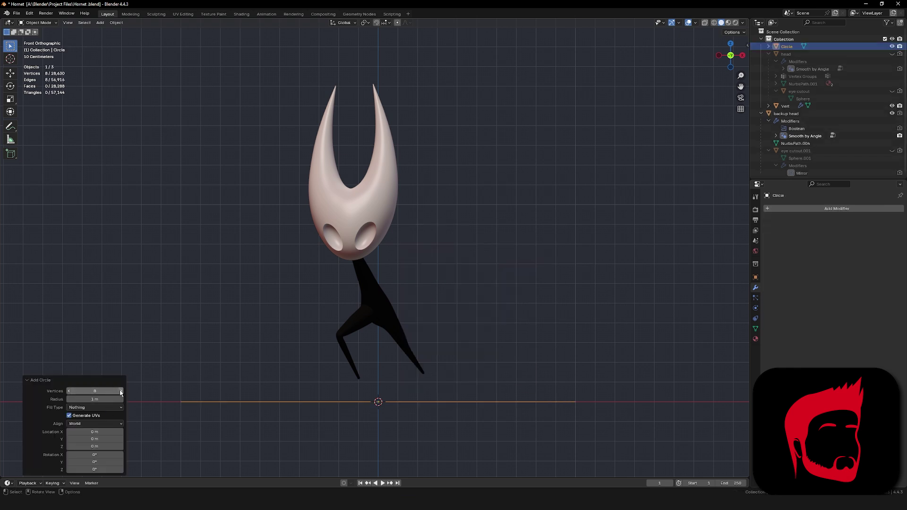
{"action": "middle_click_drag", "start_coordinate": [413, 389], "coordinate": [481, 333]}
Raise the circle about 0.73 m along Z to neck height and scale it down to roughly the neck's width.
{"action": "key", "text": "KP_1"}
{"action": "key", "text": "g"}
{"action": "key", "text": "z"}
{"action": "left_click", "coordinate": [480, 295]}
{"action": "key", "text": "s"}
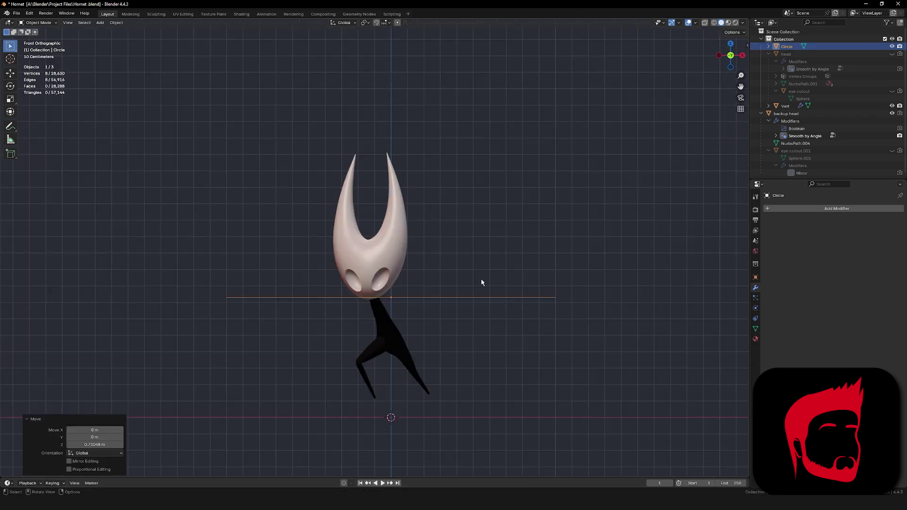
{"action": "left_click", "coordinate": [407, 297]}
Centre the circle on the body's neck using the front and top views and a move along Y.
{"action": "key", "text": "g"}
{"action": "left_click", "coordinate": [415, 301]}
{"action": "key", "text": "KP_7"}
{"action": "key", "text": "g"}
{"action": "left_click", "coordinate": [368, 385]}
{"action": "middle_click_drag", "start_coordinate": [368, 386], "coordinate": [288, 302]}
{"action": "key", "text": "g"}
{"action": "key", "text": "y"}
{"action": "left_click", "coordinate": [302, 301]}
Rotate the circle about the X axis in the side view so it lies across the slanted neck.
{"action": "key", "text": "KP_7"}
{"action": "key", "text": "KP_3"}
{"action": "key", "text": "r"}
{"action": "key", "text": "y"}
{"action": "key", "text": "x"}
{"action": "left_click", "coordinate": [372, 290]}
Reposition the tilted circle at the base of the head and shrink it around the neck.
{"action": "key", "text": "g"}
{"action": "left_click", "coordinate": [365, 282]}
{"action": "key", "text": "s"}
{"action": "left_click", "coordinate": [374, 328]}
{"action": "left_click", "coordinate": [381, 334]}
Enter Edit mode on the circle and rip its vertices without moving them.
{"action": "key", "text": "Tab"}
{"action": "key", "text": "v"}
{"action": "right_click", "coordinate": [415, 304]}
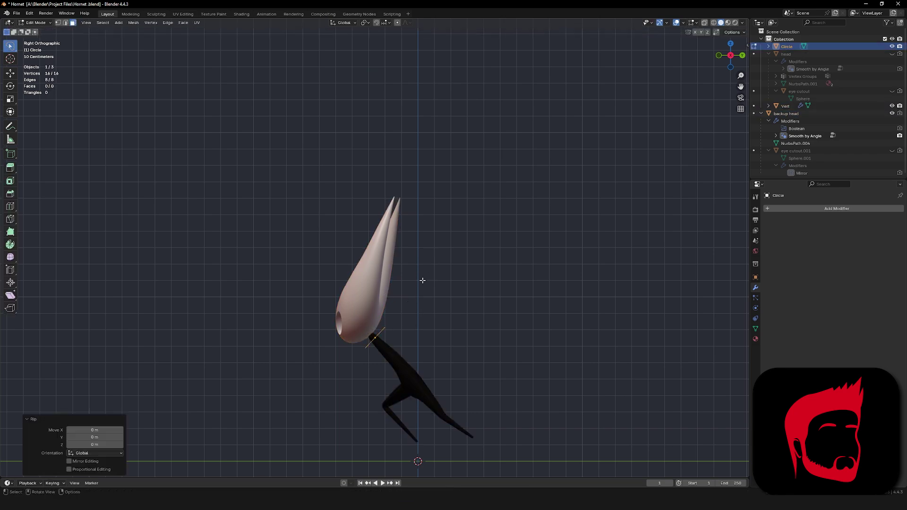
Extrude the circle's edges about 0.05 m toward the head and scale the new edge outward to form a collar.
{"action": "middle_click_drag", "start_coordinate": [402, 308], "coordinate": [418, 316]}
{"action": "scroll", "coordinate": [389, 347], "scroll_direction": "up", "scroll_amount": 5}
{"action": "middle_click_drag", "start_coordinate": [486, 278], "coordinate": [468, 275]}
{"action": "key", "text": "1"}
{"action": "key", "text": "KP_3"}
{"action": "key", "text": "e"}
{"action": "left_click", "coordinate": [413, 270]}
{"action": "key", "text": "s"}
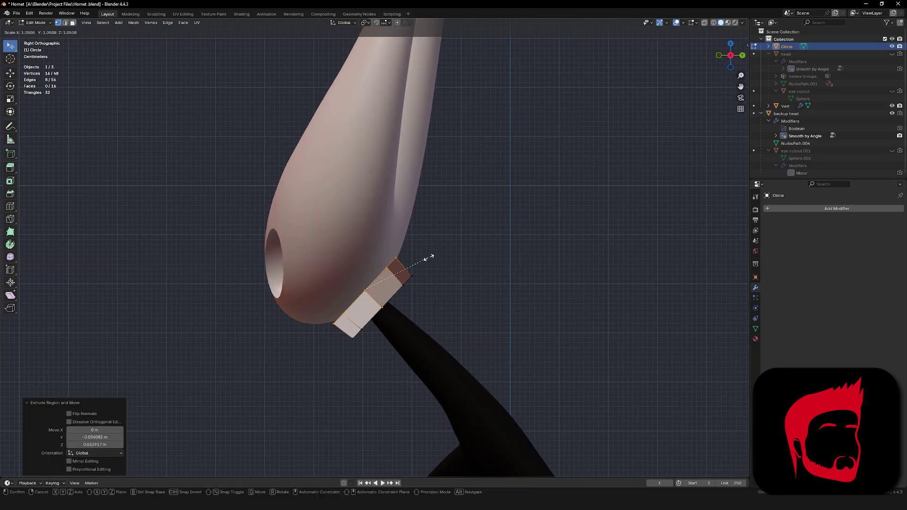
{"action": "left_click", "coordinate": [431, 251]}
Trackball-rotate the whole collar to align it with the neck and the underside of the head.
{"action": "middle_click_drag", "start_coordinate": [407, 260], "coordinate": [481, 236]}
{"action": "key", "text": "a"}
{"action": "key", "text": "r"}
{"action": "key", "text": "r"}
{"action": "left_click", "coordinate": [472, 248]}
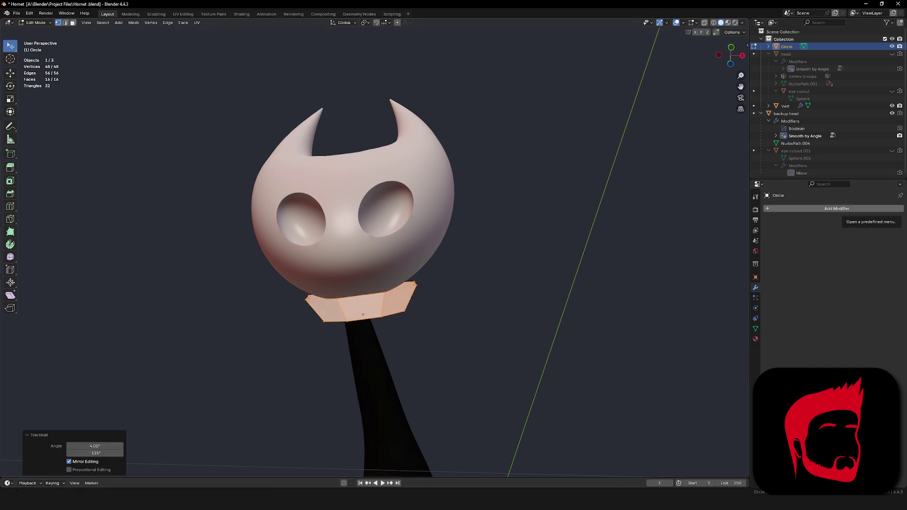
Turn on X-ray and select the collar's lower edge loop.
{"action": "key", "text": "alt+a"}
{"action": "key", "text": "alt+z"}
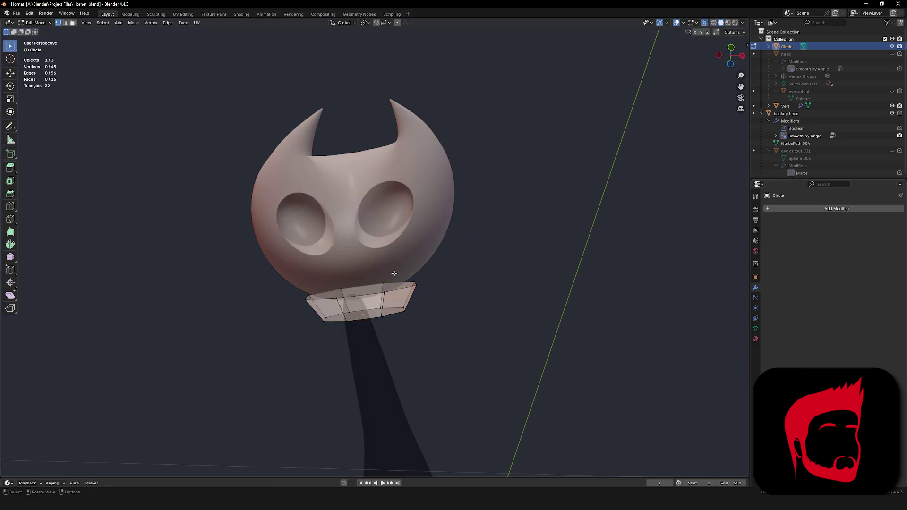
{"action": "left_click", "coordinate": [322, 274], "text": "alt"}
{"action": "left_click", "coordinate": [321, 268]}
{"action": "key", "text": "Tab"}
{"action": "middle_click_drag", "start_coordinate": [476, 278], "coordinate": [424, 314]}
{"action": "key", "text": "Tab"}
{"action": "left_click", "coordinate": [398, 320]}
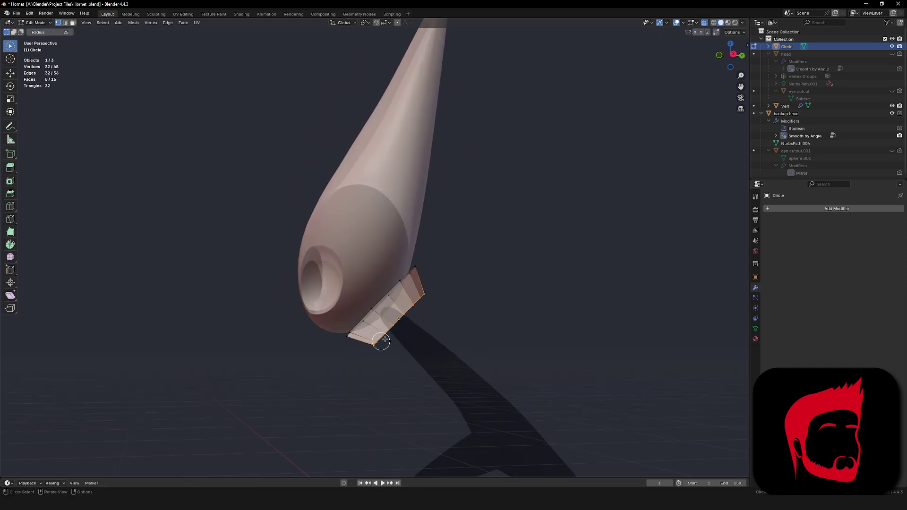
Extrude the collar's lower edge down along the torso and scale it outward to flare into a cloak.
{"action": "middle_click_drag", "start_coordinate": [405, 329], "coordinate": [332, 239]}
{"action": "key", "text": "e"}
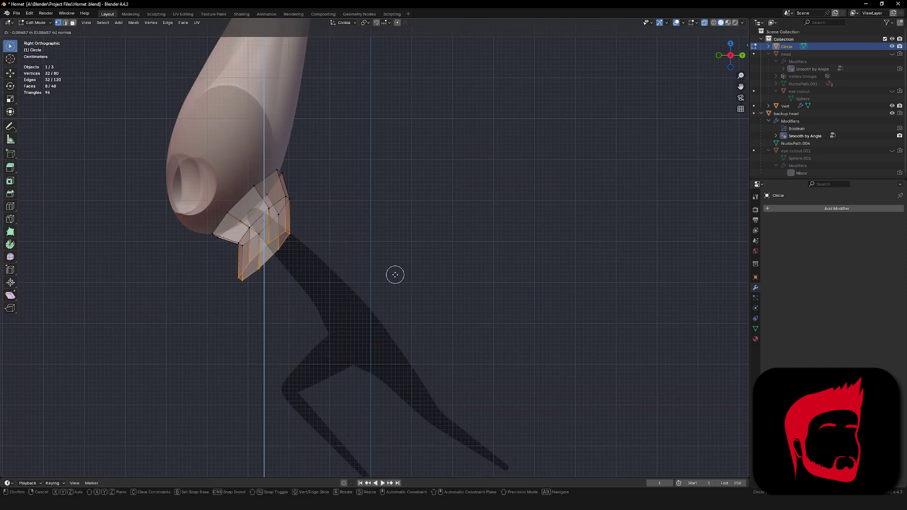
{"action": "middle_click", "coordinate": [395, 275]}
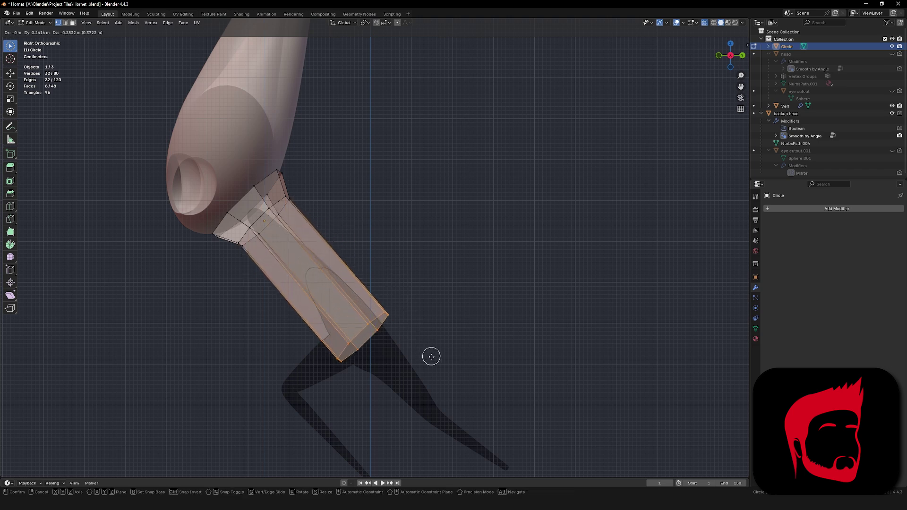
{"action": "left_click", "coordinate": [455, 394]}
{"action": "key", "text": "s"}
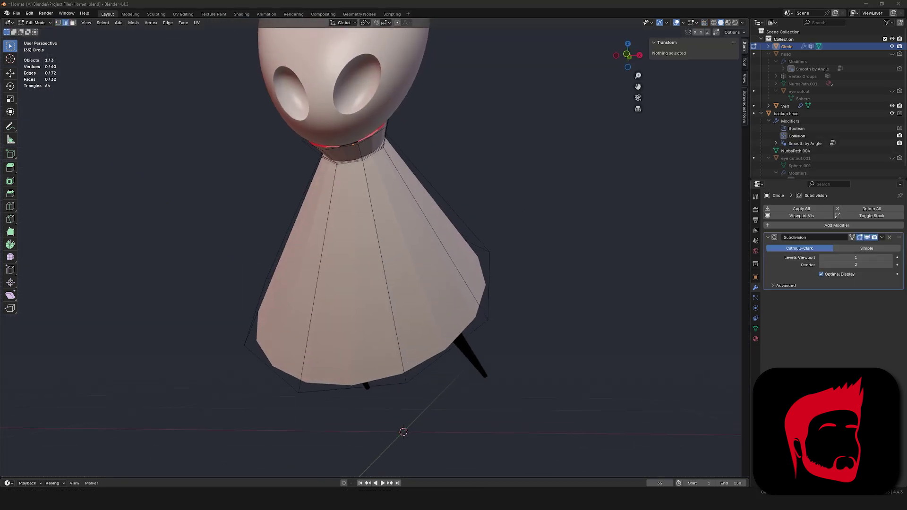
Shade the cloak smooth and raise its Subdivision viewport level to 3.
{"action": "key", "text": "Tab"}
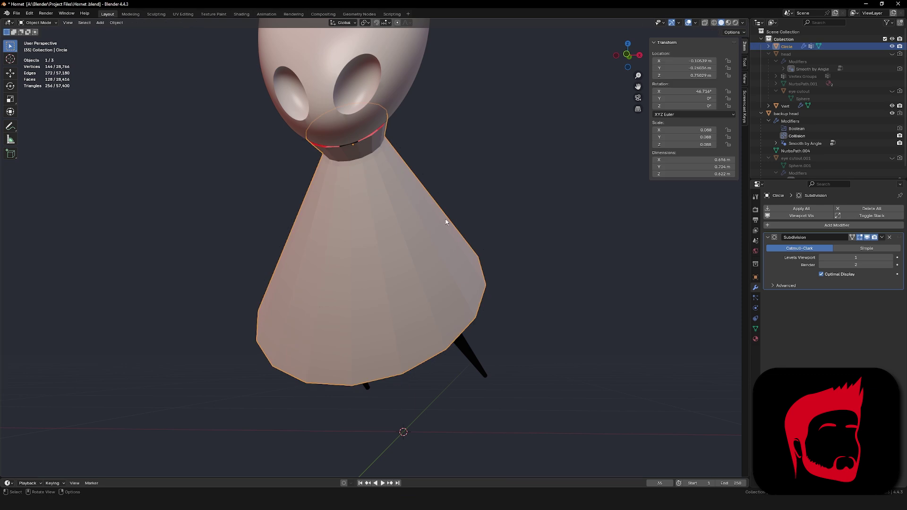
{"action": "middle_click_drag", "start_coordinate": [377, 245], "coordinate": [453, 236]}
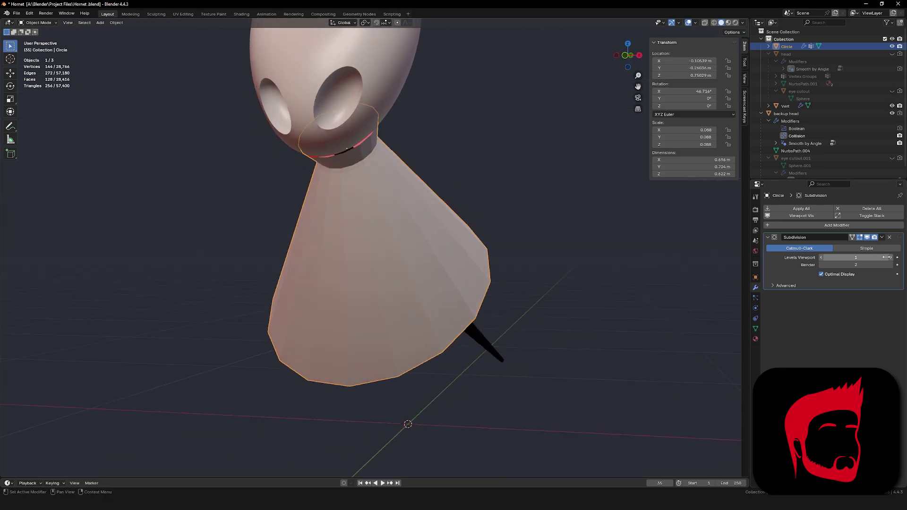
{"action": "right_click", "coordinate": [427, 242]}
{"action": "left_click", "coordinate": [447, 238]}
{"action": "middle_click_drag", "start_coordinate": [434, 254], "coordinate": [439, 282]}
{"action": "key", "text": "Tab"}
{"action": "scroll", "coordinate": [609, 269], "scroll_direction": "up", "scroll_amount": 6}
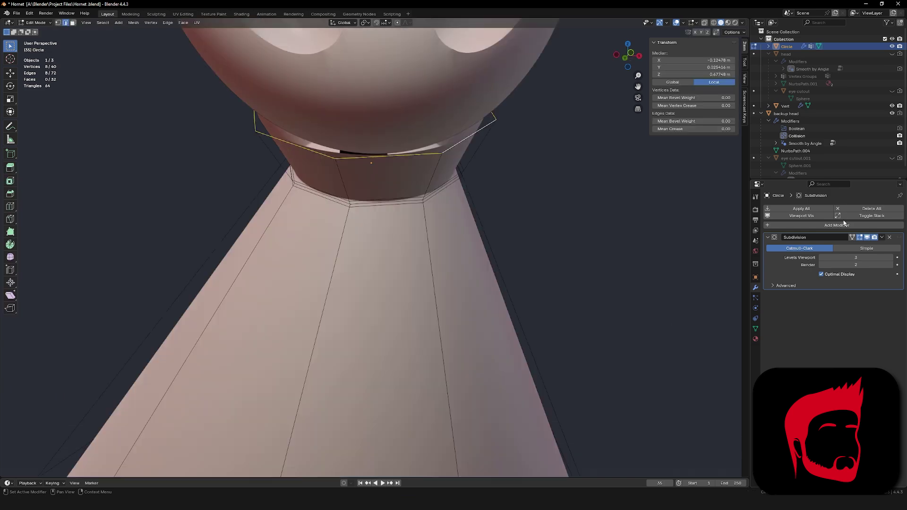
Add a Solidify modifier to the cloak and set its thickness to 0.24 m.
{"action": "left_click", "coordinate": [842, 225]}
{"action": "type", "text": "s"}
{"action": "left_click", "coordinate": [768, 252]}
{"action": "middle_click_drag", "start_coordinate": [623, 239], "coordinate": [581, 265]}
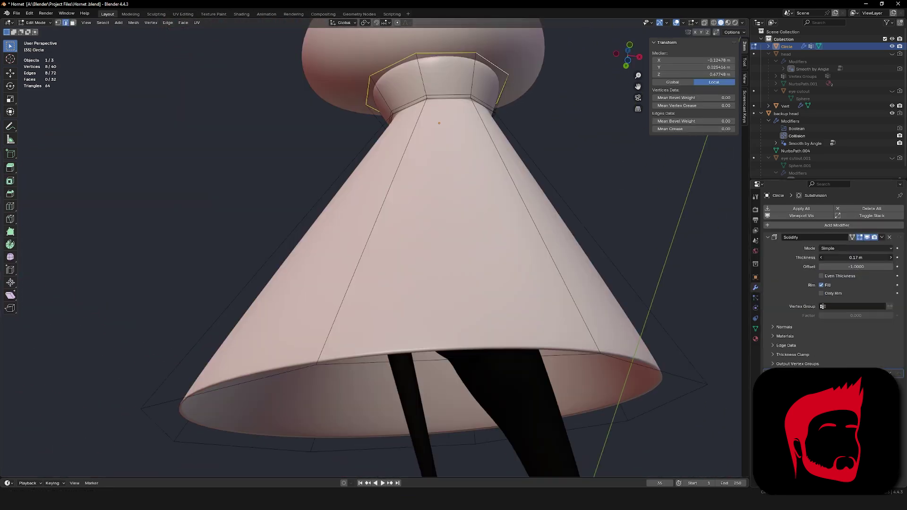
{"action": "left_click_drag", "start_coordinate": [855, 257], "coordinate": [879, 257]}
Undo the last hem edits and slide the cloak's bottom edge loop along its local Z axis to shorten the cloak.
{"action": "key", "text": "ctrl+Tab"}
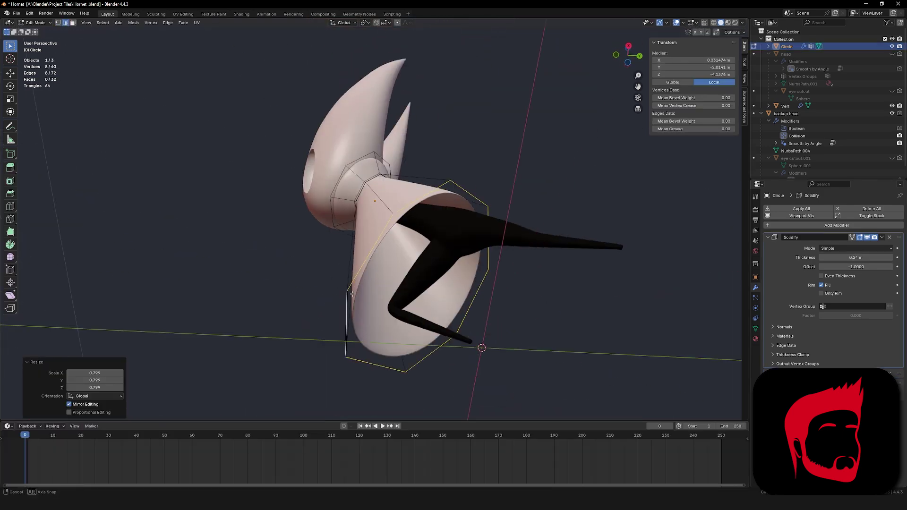
{"action": "middle_click_drag", "start_coordinate": [352, 294], "coordinate": [419, 293]}
{"action": "key", "text": "ctrl+z"}
{"action": "key", "text": "ctrl+z"}
{"action": "key", "text": "ctrl+z"}
{"action": "left_click", "coordinate": [380, 264], "text": "alt"}
{"action": "key", "text": "g"}
{"action": "key", "text": "z"}
{"action": "key", "text": "z"}
{"action": "left_click", "coordinate": [380, 263]}
{"action": "middle_click_drag", "start_coordinate": [380, 263], "coordinate": [523, 258]}
Apply all of the cloak's modifiers and add a Multiresolution modifier.
{"action": "left_click", "coordinate": [807, 211]}
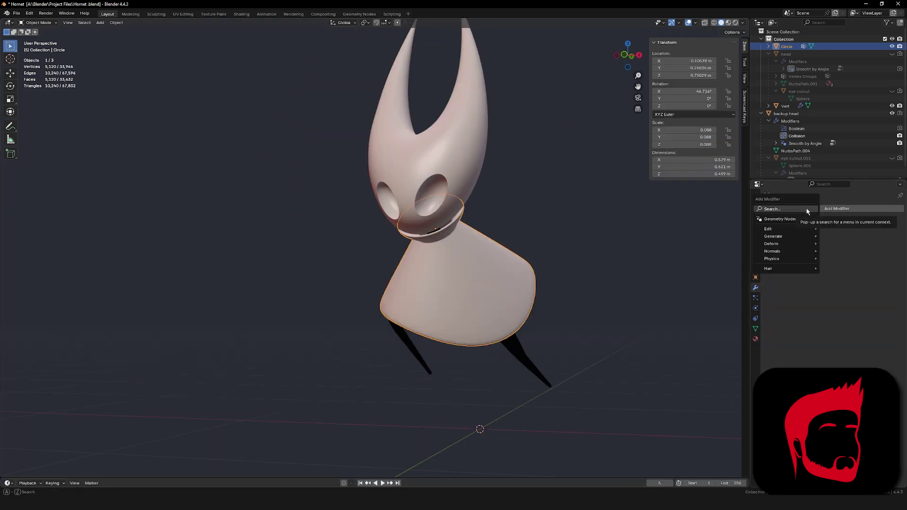
{"action": "left_click", "coordinate": [807, 210]}
{"action": "type", "text": "mu"}
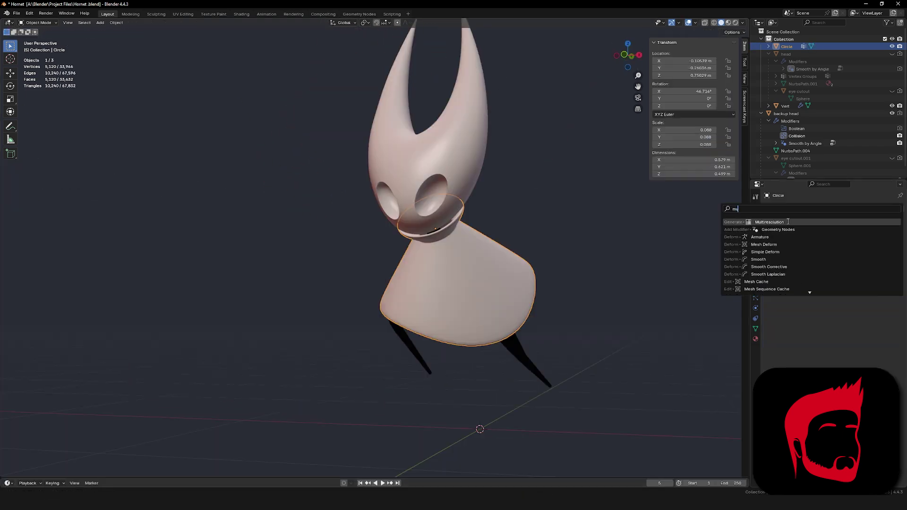
{"action": "left_click", "coordinate": [788, 222]}
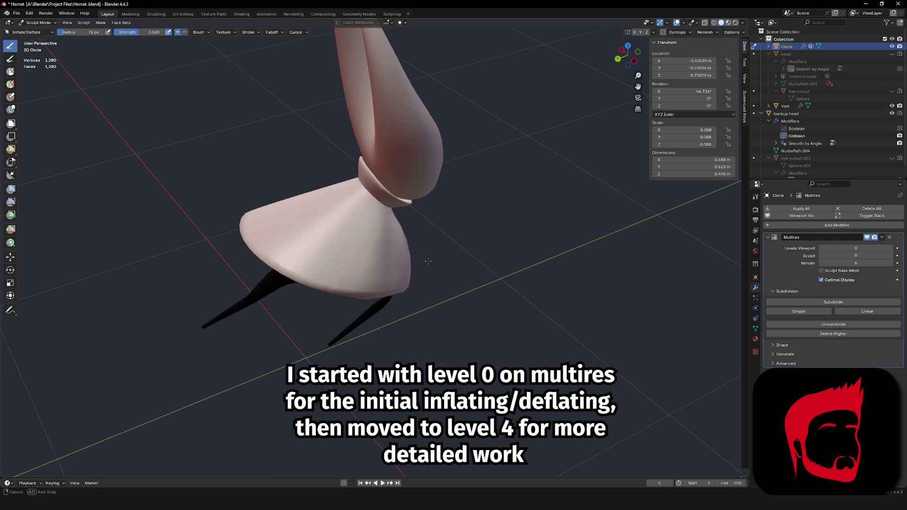
Sculpt broad swells and hollows around the cloak with the Inflate/Deflate brush at multires sculpt level 0.
{"action": "mouse_move", "coordinate": [423, 258]}
{"action": "middle_mouse_down"}
{"action": "mouse_move", "coordinate": [381, 247]}
{"action": "mouse_move", "coordinate": [326, 257]}
{"action": "middle_mouse_up"}
{"action": "left_click_drag", "start_coordinate": [326, 257], "coordinate": [336, 243]}
{"action": "mouse_move", "coordinate": [336, 243]}
{"action": "middle_mouse_down"}
{"action": "mouse_move", "coordinate": [374, 253]}
{"action": "mouse_move", "coordinate": [421, 229]}
{"action": "mouse_move", "coordinate": [530, 203]}
{"action": "middle_mouse_up"}
{"action": "middle_click_drag", "start_coordinate": [425, 238], "coordinate": [403, 242]}
{"action": "mouse_move", "coordinate": [463, 241]}
{"action": "middle_mouse_down"}
{"action": "mouse_move", "coordinate": [403, 242]}
{"action": "mouse_move", "coordinate": [415, 262]}
{"action": "mouse_move", "coordinate": [459, 263]}
{"action": "mouse_move", "coordinate": [470, 276]}
{"action": "middle_mouse_up"}
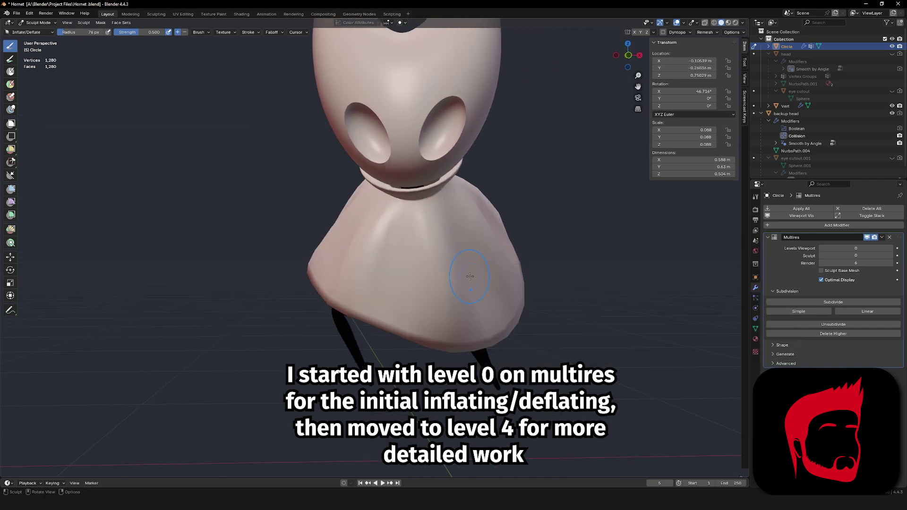
{"action": "mouse_move", "coordinate": [410, 265]}
{"action": "middle_mouse_down"}
{"action": "mouse_move", "coordinate": [352, 332]}
{"action": "mouse_move", "coordinate": [347, 326]}
{"action": "mouse_move", "coordinate": [430, 293]}
{"action": "mouse_move", "coordinate": [420, 227]}
{"action": "mouse_move", "coordinate": [420, 250]}
{"action": "middle_mouse_up"}
Sculpt vertical folds down the cloak's front and sides with Clay Strips and, at multires sculpt level 4, Crease Polish.
{"action": "key", "text": "c"}
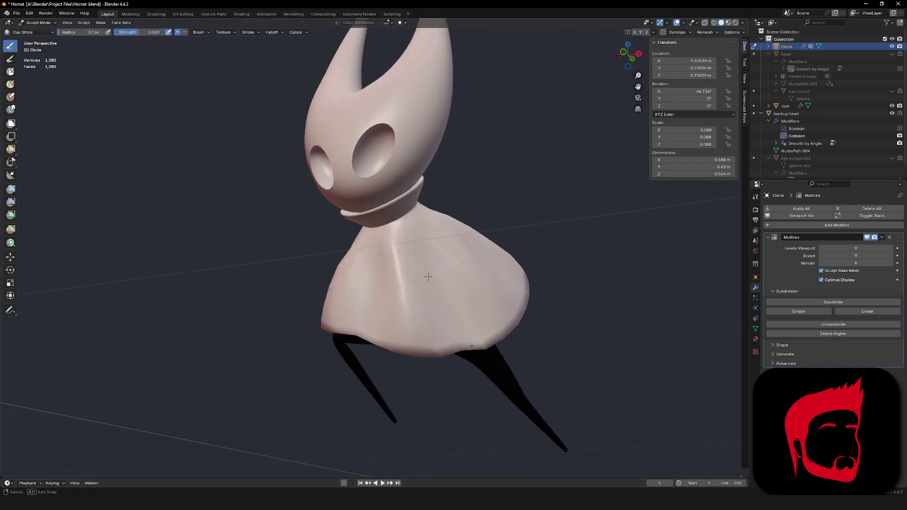
{"action": "mouse_move", "coordinate": [435, 263]}
{"action": "middle_mouse_down"}
{"action": "mouse_move", "coordinate": [377, 304]}
{"action": "mouse_move", "coordinate": [415, 310]}
{"action": "mouse_move", "coordinate": [428, 260]}
{"action": "middle_mouse_up"}
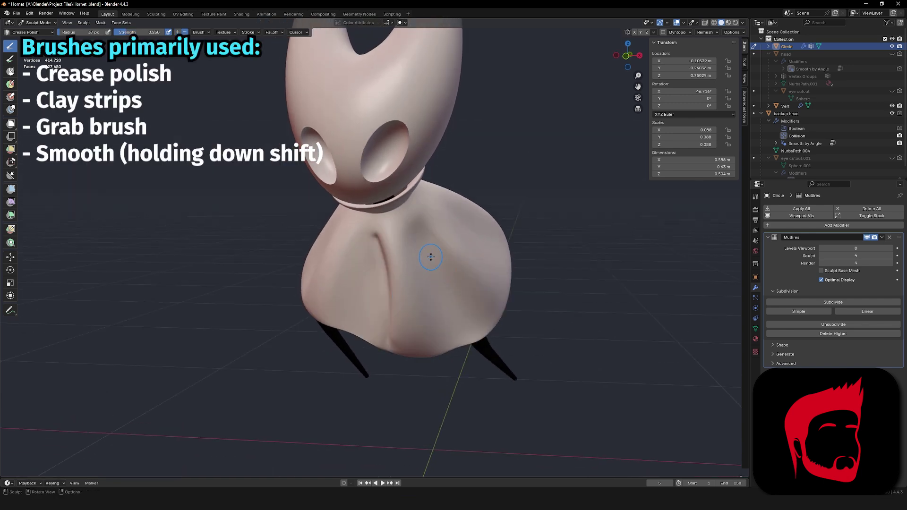
{"action": "mouse_move", "coordinate": [441, 271]}
{"action": "middle_mouse_down"}
{"action": "mouse_move", "coordinate": [415, 279]}
{"action": "mouse_move", "coordinate": [452, 292]}
{"action": "middle_mouse_up"}
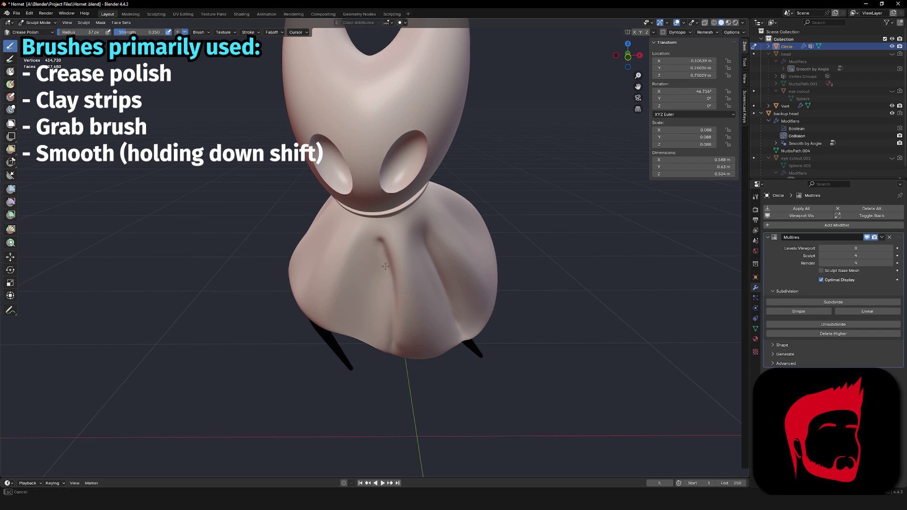
{"action": "middle_click_drag", "start_coordinate": [383, 253], "coordinate": [383, 359]}
{"action": "middle_click_drag", "start_coordinate": [373, 323], "coordinate": [419, 245]}
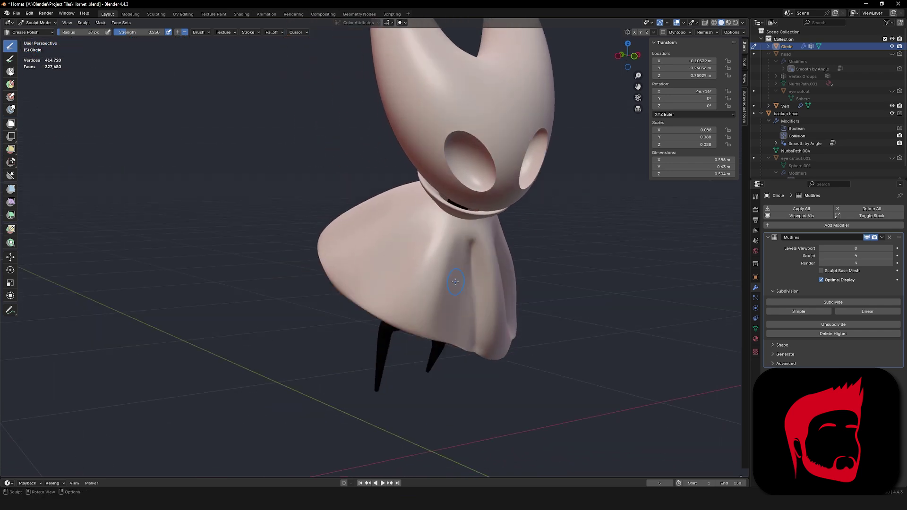
{"action": "middle_click_drag", "start_coordinate": [390, 278], "coordinate": [394, 312]}
{"action": "middle_click_drag", "start_coordinate": [487, 213], "coordinate": [361, 248]}
{"action": "middle_click_drag", "start_coordinate": [433, 189], "coordinate": [320, 324]}
{"action": "mouse_move", "coordinate": [311, 219]}
{"action": "middle_mouse_down"}
{"action": "mouse_move", "coordinate": [340, 208]}
{"action": "mouse_move", "coordinate": [402, 226]}
{"action": "mouse_move", "coordinate": [384, 222]}
{"action": "mouse_move", "coordinate": [402, 232]}
{"action": "mouse_move", "coordinate": [322, 246]}
{"action": "mouse_move", "coordinate": [466, 274]}
{"action": "mouse_move", "coordinate": [313, 248]}
{"action": "mouse_move", "coordinate": [462, 203]}
{"action": "mouse_move", "coordinate": [376, 247]}
{"action": "mouse_move", "coordinate": [367, 238]}
{"action": "middle_mouse_up"}
Reshape the cloak's folds and wavy hem with the Grab and Inflate/Deflate brushes.
{"action": "key", "text": "g"}
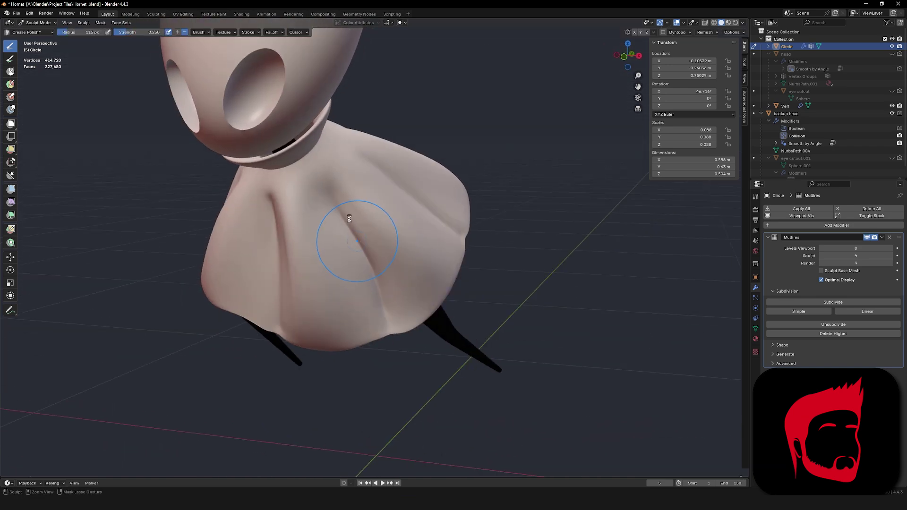
{"action": "mouse_move", "coordinate": [386, 283]}
{"action": "middle_mouse_down"}
{"action": "mouse_move", "coordinate": [348, 202]}
{"action": "mouse_move", "coordinate": [295, 265]}
{"action": "mouse_move", "coordinate": [404, 192]}
{"action": "mouse_move", "coordinate": [378, 227]}
{"action": "mouse_move", "coordinate": [419, 263]}
{"action": "mouse_move", "coordinate": [327, 231]}
{"action": "mouse_move", "coordinate": [350, 204]}
{"action": "mouse_move", "coordinate": [445, 338]}
{"action": "mouse_move", "coordinate": [396, 186]}
{"action": "mouse_move", "coordinate": [251, 221]}
{"action": "mouse_move", "coordinate": [373, 241]}
{"action": "mouse_move", "coordinate": [392, 281]}
{"action": "mouse_move", "coordinate": [386, 261]}
{"action": "middle_mouse_up"}
{"action": "key", "text": "i"}
{"action": "scroll", "coordinate": [390, 224], "scroll_direction": "up", "scroll_amount": 4}
{"action": "key", "text": "g"}
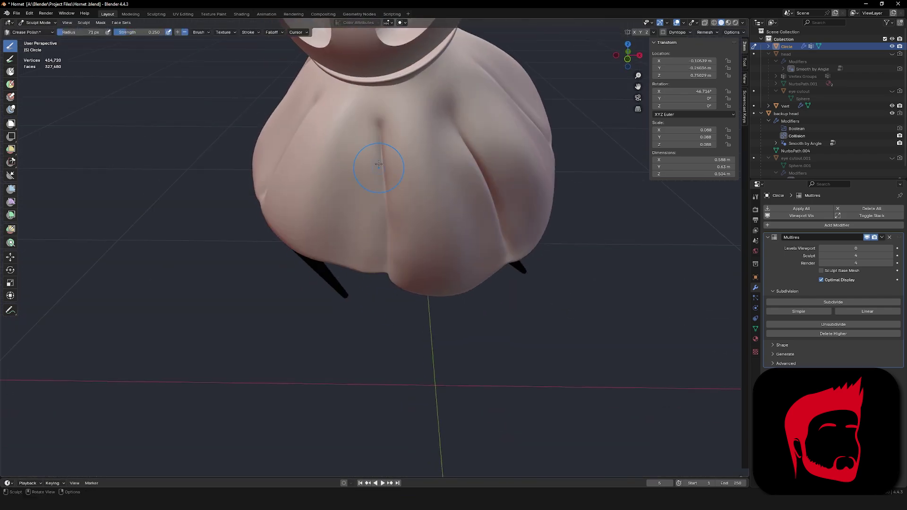
{"action": "mouse_move", "coordinate": [380, 296]}
{"action": "middle_mouse_down"}
{"action": "mouse_move", "coordinate": [391, 181]}
{"action": "mouse_move", "coordinate": [370, 255]}
{"action": "middle_mouse_up"}
{"action": "key", "text": "i"}
{"action": "mouse_move", "coordinate": [330, 189]}
{"action": "middle_mouse_down"}
{"action": "mouse_move", "coordinate": [346, 164]}
{"action": "mouse_move", "coordinate": [382, 192]}
{"action": "mouse_move", "coordinate": [395, 189]}
{"action": "middle_mouse_up"}
Deepen the centre front crease with a resized Crease Polish brush and fill out the neighbouring folds with Inflate/Deflate and Grab.
{"action": "key", "text": "shift+c"}
{"action": "key", "text": "f"}
{"action": "left_click", "coordinate": [399, 180]}
{"action": "left_click_drag", "start_coordinate": [385, 162], "coordinate": [379, 196]}
{"action": "key", "text": "i"}
{"action": "mouse_move", "coordinate": [395, 154]}
{"action": "middle_mouse_down"}
{"action": "mouse_move", "coordinate": [394, 238]}
{"action": "mouse_move", "coordinate": [411, 170]}
{"action": "mouse_move", "coordinate": [342, 182]}
{"action": "mouse_move", "coordinate": [312, 225]}
{"action": "mouse_move", "coordinate": [378, 188]}
{"action": "mouse_move", "coordinate": [384, 253]}
{"action": "mouse_move", "coordinate": [411, 198]}
{"action": "mouse_move", "coordinate": [498, 232]}
{"action": "mouse_move", "coordinate": [472, 161]}
{"action": "mouse_move", "coordinate": [410, 158]}
{"action": "mouse_move", "coordinate": [402, 220]}
{"action": "mouse_move", "coordinate": [473, 236]}
{"action": "mouse_move", "coordinate": [444, 253]}
{"action": "middle_mouse_up"}
{"action": "key", "text": "g"}
{"action": "key", "text": "KP_1"}
{"action": "mouse_move", "coordinate": [519, 231]}
{"action": "middle_mouse_down"}
{"action": "mouse_move", "coordinate": [460, 242]}
{"action": "mouse_move", "coordinate": [421, 227]}
{"action": "mouse_move", "coordinate": [450, 253]}
{"action": "mouse_move", "coordinate": [448, 212]}
{"action": "middle_mouse_up"}
{"action": "scroll", "coordinate": [420, 227], "scroll_direction": "up", "scroll_amount": 2}
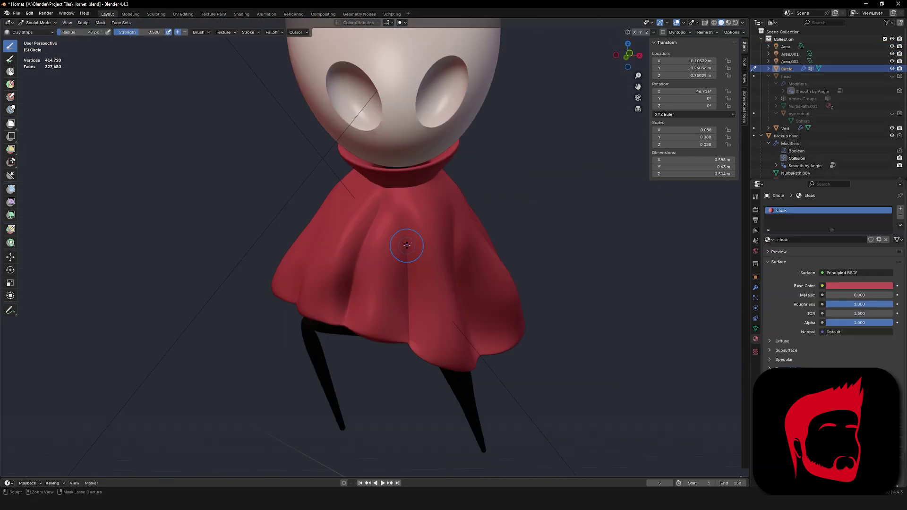
Build up the red cloak's front and side folds with Clay Strips and Draw, and tighten them with Pinch/Magnify.
{"action": "middle_click_drag", "start_coordinate": [406, 245], "coordinate": [407, 331]}
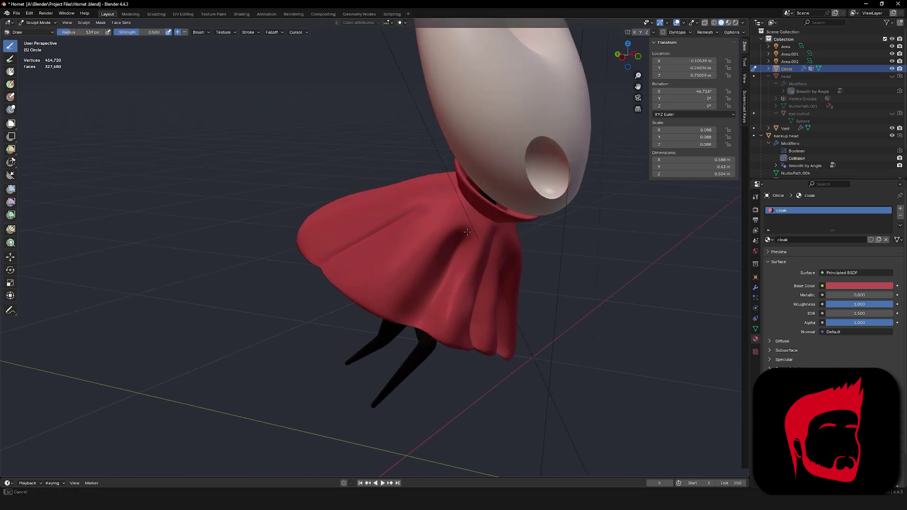
{"action": "mouse_move", "coordinate": [467, 232]}
{"action": "middle_mouse_down"}
{"action": "mouse_move", "coordinate": [524, 241]}
{"action": "mouse_move", "coordinate": [550, 234]}
{"action": "middle_mouse_up"}
{"action": "mouse_move", "coordinate": [416, 239]}
{"action": "middle_mouse_down"}
{"action": "mouse_move", "coordinate": [381, 256]}
{"action": "mouse_move", "coordinate": [391, 272]}
{"action": "mouse_move", "coordinate": [387, 347]}
{"action": "mouse_move", "coordinate": [469, 255]}
{"action": "mouse_move", "coordinate": [434, 380]}
{"action": "mouse_move", "coordinate": [439, 310]}
{"action": "middle_mouse_up"}
{"action": "key", "text": "f"}
{"action": "key", "text": "g"}
{"action": "scroll", "coordinate": [437, 334], "scroll_direction": "up", "scroll_amount": 3}
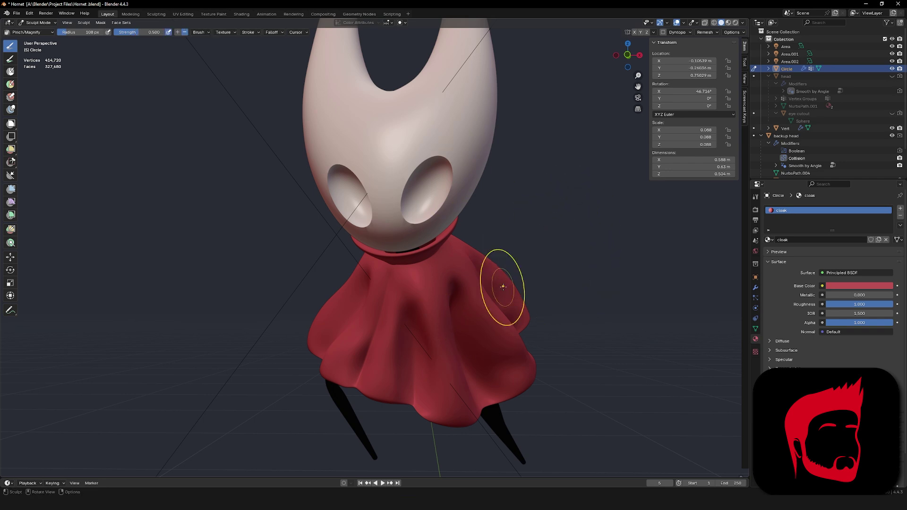
Pull the cloak's front folds and lower hem into shape with a resized Grab brush.
{"action": "mouse_move", "coordinate": [443, 304]}
{"action": "middle_mouse_down"}
{"action": "mouse_move", "coordinate": [605, 311]}
{"action": "mouse_move", "coordinate": [567, 309]}
{"action": "mouse_move", "coordinate": [381, 393]}
{"action": "mouse_move", "coordinate": [425, 330]}
{"action": "middle_mouse_up"}
{"action": "key", "text": "g"}
{"action": "scroll", "coordinate": [465, 269], "scroll_direction": "down", "scroll_amount": 4}
{"action": "middle_click_drag", "start_coordinate": [466, 269], "coordinate": [484, 217]}
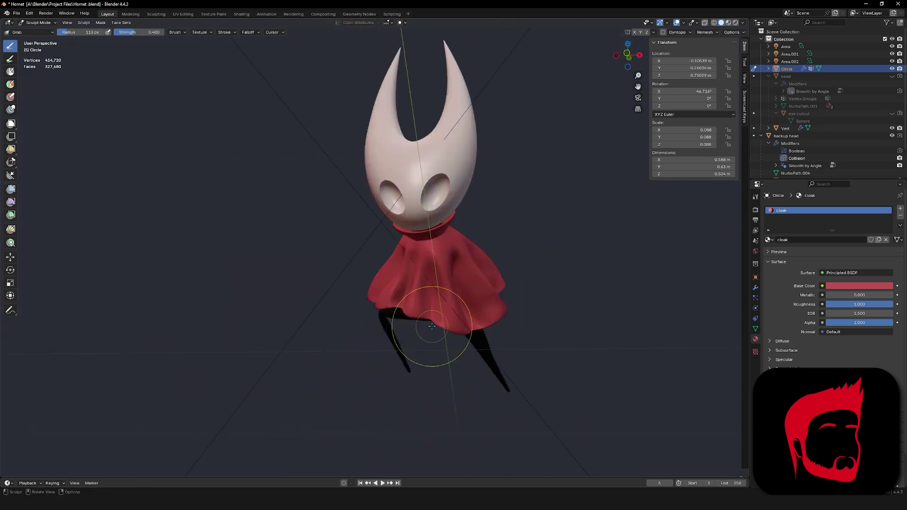
{"action": "scroll", "coordinate": [497, 283], "scroll_direction": "up", "scroll_amount": 4}
{"action": "key", "text": "f"}
{"action": "left_click", "coordinate": [510, 304]}
{"action": "mouse_move", "coordinate": [510, 303]}
{"action": "middle_mouse_down"}
{"action": "mouse_move", "coordinate": [557, 302]}
{"action": "mouse_move", "coordinate": [453, 288]}
{"action": "mouse_move", "coordinate": [447, 279]}
{"action": "mouse_move", "coordinate": [472, 369]}
{"action": "middle_mouse_up"}
Resize the brush and adjust the cloak's silhouette around its sides.
{"action": "key", "text": "f"}
{"action": "left_click", "coordinate": [491, 267]}
{"action": "middle_click_drag", "start_coordinate": [557, 284], "coordinate": [434, 235]}
{"action": "mouse_move", "coordinate": [554, 313]}
{"action": "middle_mouse_down"}
{"action": "mouse_move", "coordinate": [333, 291]}
{"action": "mouse_move", "coordinate": [269, 340]}
{"action": "middle_mouse_up"}
{"action": "scroll", "coordinate": [543, 284], "scroll_direction": "down", "scroll_amount": 5}
{"action": "middle_click_drag", "start_coordinate": [628, 293], "coordinate": [532, 267]}
Sculpt the folds below the collar on the cloak's front with a resized Draw brush.
{"action": "scroll", "coordinate": [528, 268], "scroll_direction": "up", "scroll_amount": 5}
{"action": "key", "text": "f"}
{"action": "left_click", "coordinate": [467, 272]}
{"action": "middle_click_drag", "start_coordinate": [467, 272], "coordinate": [448, 263]}
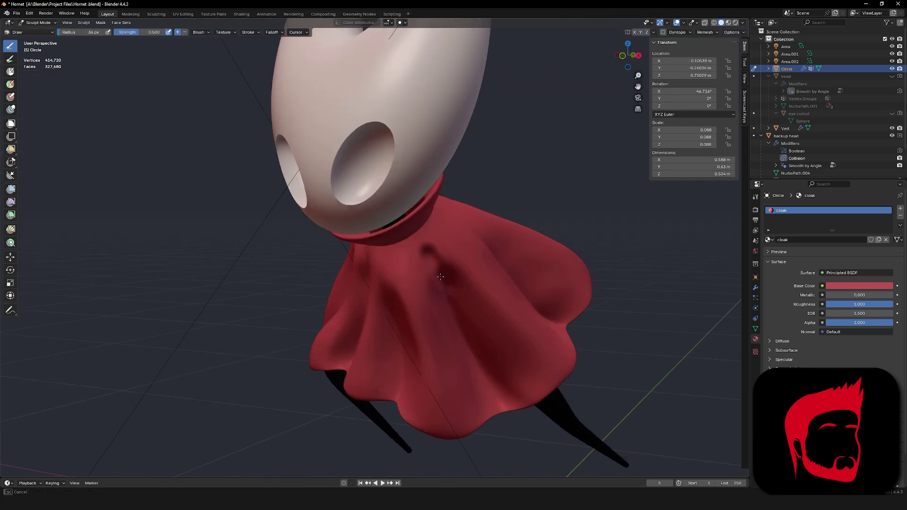
{"action": "left_click_drag", "start_coordinate": [434, 272], "coordinate": [530, 239]}
{"action": "key", "text": "KP_1"}
{"action": "scroll", "coordinate": [529, 222], "scroll_direction": "down", "scroll_amount": 5}
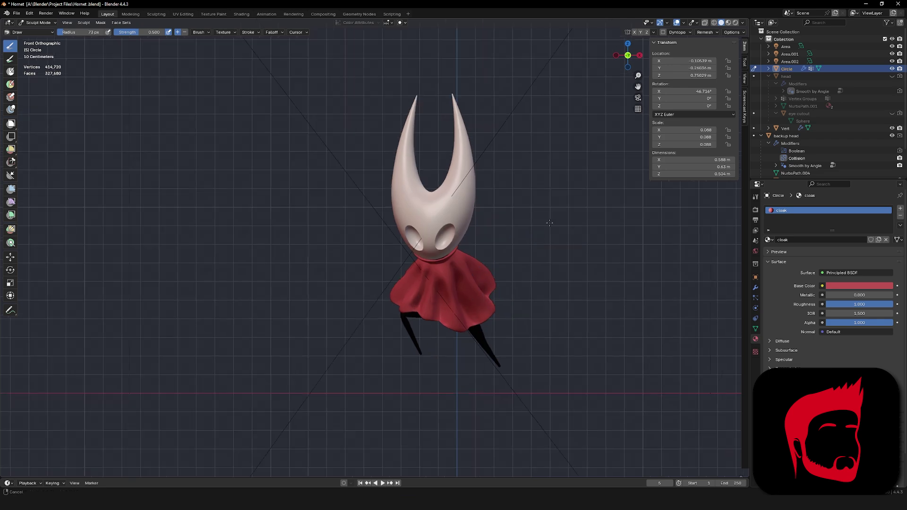
Refine the small folds on the lower front of the cloak with resized brush strokes.
{"action": "key", "text": "f"}
{"action": "left_click", "coordinate": [543, 219]}
{"action": "scroll", "coordinate": [391, 284], "scroll_direction": "up", "scroll_amount": 4}
{"action": "left_click_drag", "start_coordinate": [382, 308], "coordinate": [384, 305]}
{"action": "mouse_move", "coordinate": [465, 227]}
{"action": "middle_mouse_down"}
{"action": "mouse_move", "coordinate": [454, 250]}
{"action": "mouse_move", "coordinate": [378, 226]}
{"action": "middle_mouse_up"}
{"action": "key", "text": "f"}
{"action": "left_click", "coordinate": [454, 280]}
{"action": "mouse_move", "coordinate": [425, 302]}
{"action": "middle_mouse_down"}
{"action": "mouse_move", "coordinate": [450, 311]}
{"action": "mouse_move", "coordinate": [510, 302]}
{"action": "mouse_move", "coordinate": [453, 283]}
{"action": "middle_mouse_up"}
Reshape the back and rear hem of the cloak with a large Grab brush.
{"action": "scroll", "coordinate": [450, 311], "scroll_direction": "down", "scroll_amount": 3}
{"action": "key", "text": "KP_1"}
{"action": "middle_click_drag", "start_coordinate": [555, 231], "coordinate": [377, 222]}
{"action": "scroll", "coordinate": [473, 276], "scroll_direction": "up", "scroll_amount": 3}
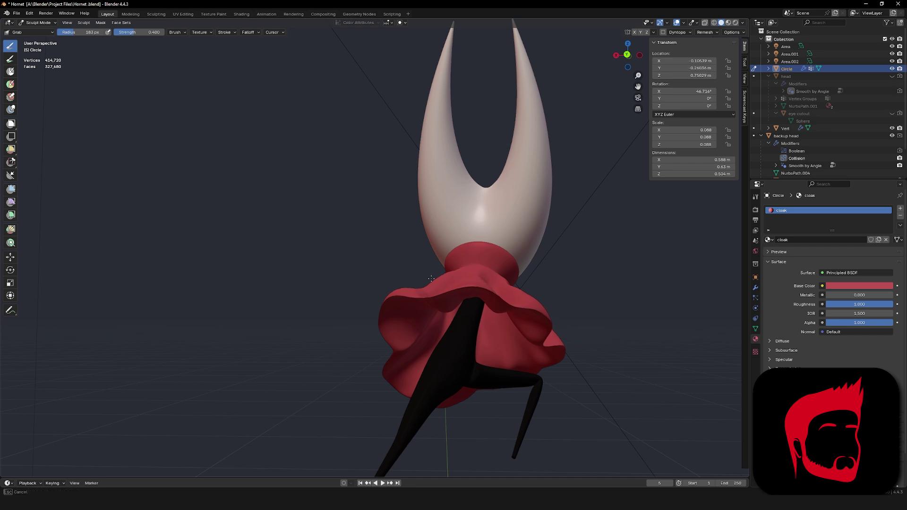
{"action": "scroll", "coordinate": [409, 295], "scroll_direction": "down", "scroll_amount": 3}
{"action": "middle_click_drag", "start_coordinate": [409, 294], "coordinate": [519, 270]}
{"action": "scroll", "coordinate": [416, 326], "scroll_direction": "up", "scroll_amount": 3}
{"action": "mouse_move", "coordinate": [417, 306]}
{"action": "middle_mouse_down"}
{"action": "mouse_move", "coordinate": [425, 256]}
{"action": "mouse_move", "coordinate": [469, 219]}
{"action": "mouse_move", "coordinate": [467, 280]}
{"action": "mouse_move", "coordinate": [481, 288]}
{"action": "mouse_move", "coordinate": [516, 234]}
{"action": "mouse_move", "coordinate": [405, 306]}
{"action": "mouse_move", "coordinate": [397, 283]}
{"action": "mouse_move", "coordinate": [411, 220]}
{"action": "middle_mouse_up"}
{"action": "key", "text": "f"}
{"action": "left_click", "coordinate": [469, 280]}
{"action": "key", "text": "g"}
{"action": "scroll", "coordinate": [444, 279], "scroll_direction": "down", "scroll_amount": 4}
{"action": "scroll", "coordinate": [405, 305], "scroll_direction": "up", "scroll_amount": 7}
{"action": "left_click_drag", "start_coordinate": [411, 219], "coordinate": [422, 219]}
{"action": "mouse_move", "coordinate": [421, 220]}
{"action": "middle_mouse_down"}
{"action": "mouse_move", "coordinate": [416, 265]}
{"action": "mouse_move", "coordinate": [421, 186]}
{"action": "mouse_move", "coordinate": [542, 192]}
{"action": "middle_mouse_up"}
{"action": "scroll", "coordinate": [422, 187], "scroll_direction": "down", "scroll_amount": 6}
Leave sculpting, select the head, and tilt it slightly about the global Y and X axes.
{"action": "key", "text": "ctrl+Tab"}
{"action": "left_click", "coordinate": [425, 184]}
{"action": "key", "text": "y"}
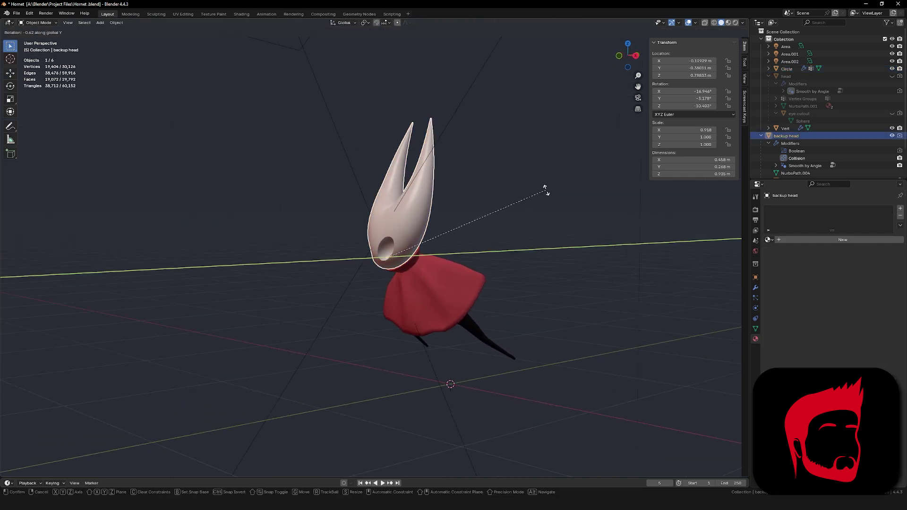
{"action": "left_click", "coordinate": [559, 201]}
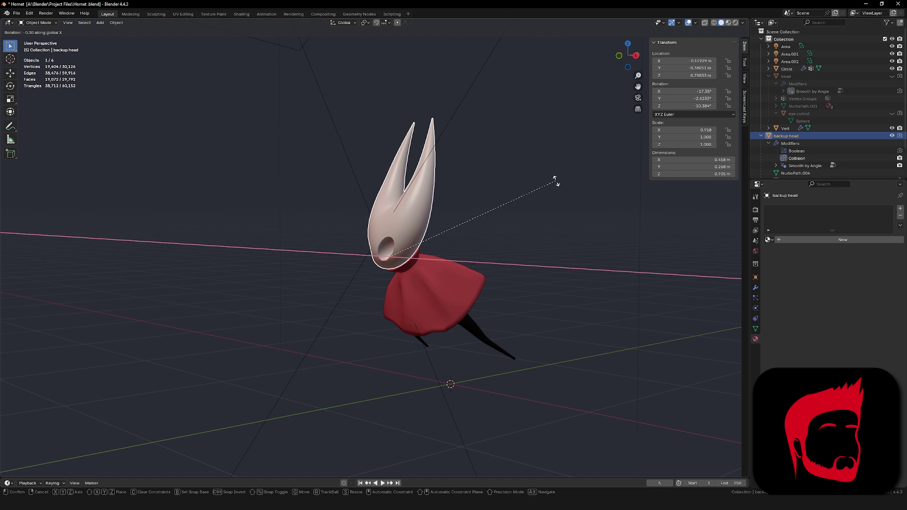
{"action": "left_click", "coordinate": [531, 177]}
{"action": "middle_click_drag", "start_coordinate": [527, 178], "coordinate": [584, 169]}
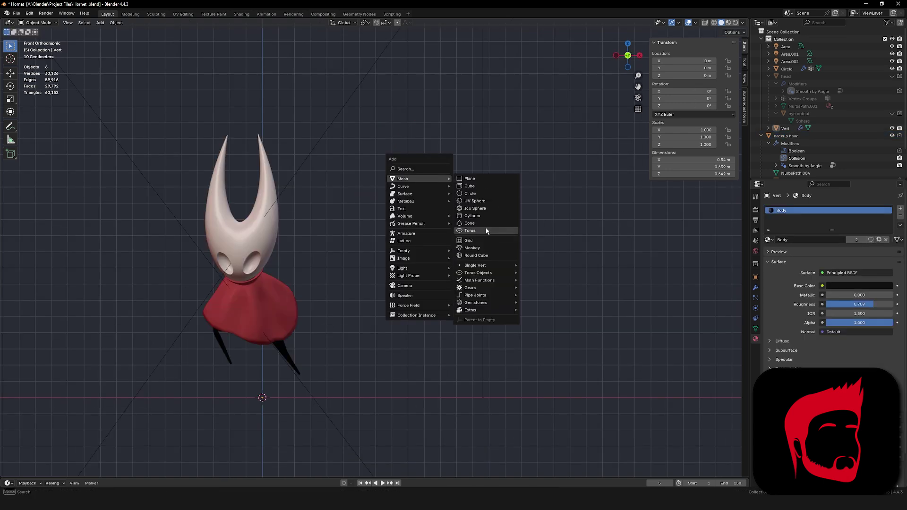
Add a torus beside the character, rotate it 90° about X, and scale it down to a ring about 0.14 m across.
{"action": "left_click", "coordinate": [486, 228]}
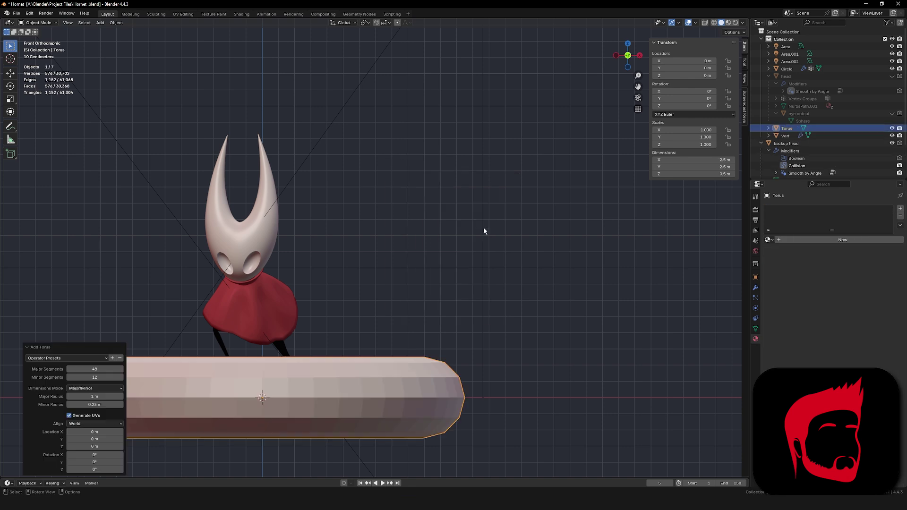
{"action": "key", "text": "s"}
{"action": "left_click", "coordinate": [312, 359]}
{"action": "key", "text": "g"}
{"action": "left_click", "coordinate": [459, 246]}
{"action": "key", "text": "s"}
{"action": "type", "text": "x90"}
{"action": "key", "text": "Return"}
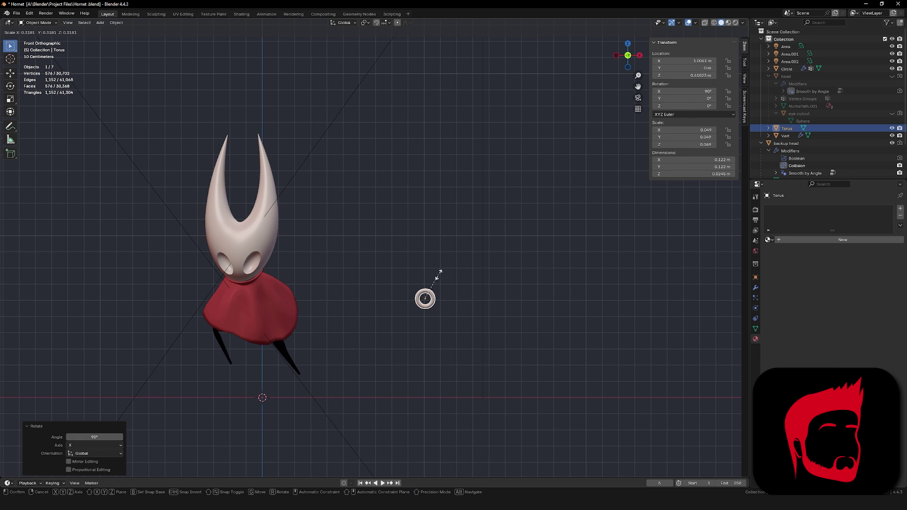
{"action": "left_click", "coordinate": [443, 272]}
Add a cylinder, scale it down, place it directly above the ring, and stretch it to about 0.47 m tall.
{"action": "key", "text": "shift+a"}
{"action": "mouse_move", "coordinate": [471, 262]}
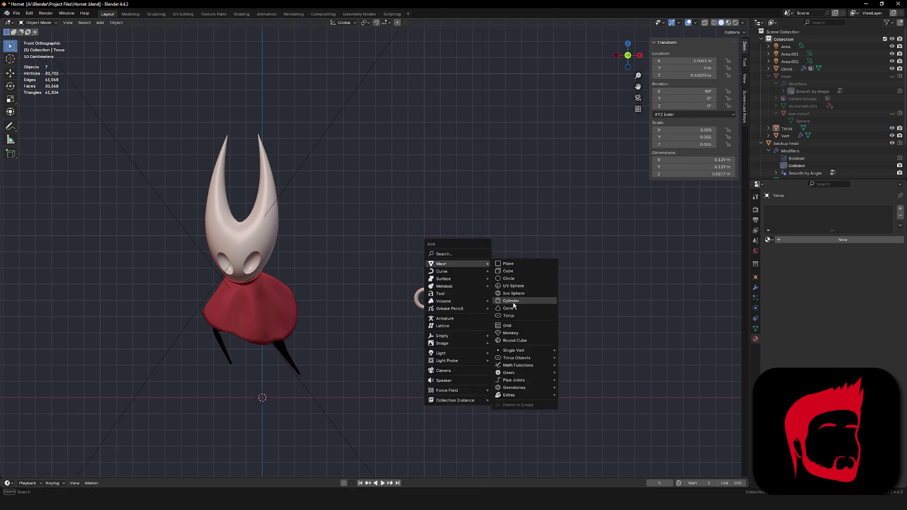
{"action": "left_click", "coordinate": [511, 301]}
{"action": "key", "text": "s"}
{"action": "left_click", "coordinate": [324, 378]}
{"action": "key", "text": "g"}
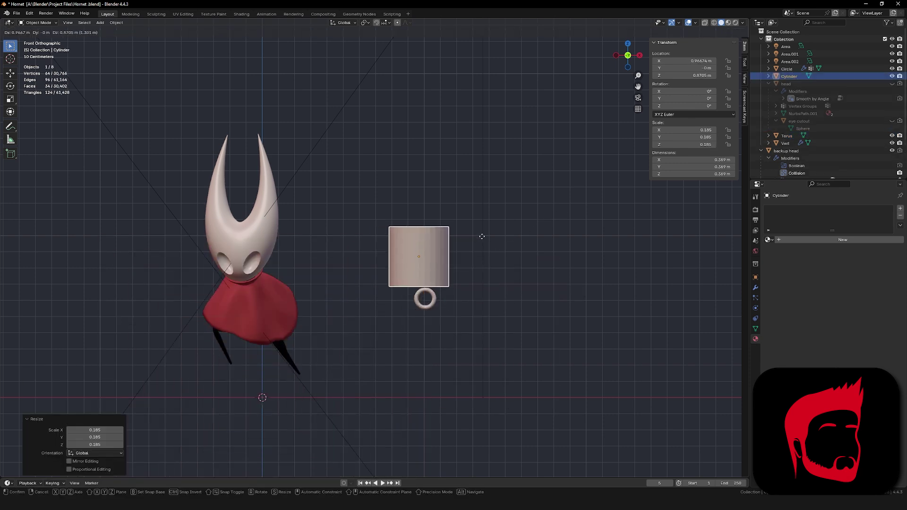
{"action": "key", "text": "s"}
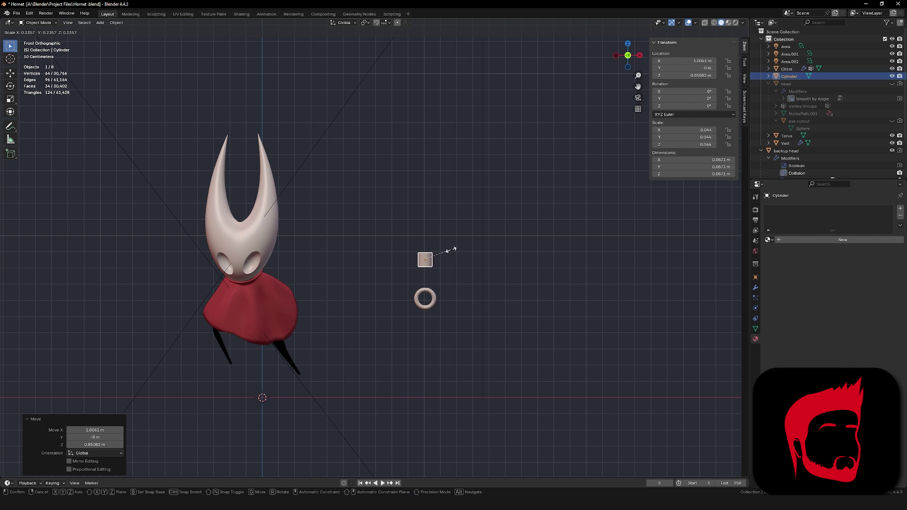
{"action": "left_click", "coordinate": [546, 128]}
Move the cylinder along Z to meet the ring and thin it to about 0.023 m in diameter, keeping its height.
{"action": "key", "text": "g"}
{"action": "key", "text": "z"}
{"action": "left_click", "coordinate": [545, 124]}
{"action": "key", "text": "s"}
{"action": "key", "text": "shift+z"}
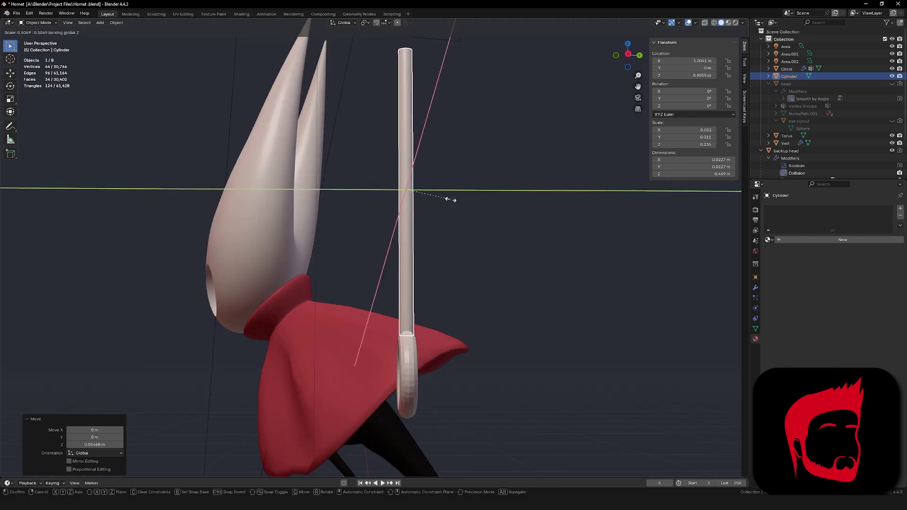
{"action": "left_click", "coordinate": [446, 199]}
Add a Path curve object to the scene.
{"action": "middle_click_drag", "start_coordinate": [446, 199], "coordinate": [476, 270]}
{"action": "scroll", "coordinate": [500, 272], "scroll_direction": "down", "scroll_amount": 5}
{"action": "left_click", "coordinate": [504, 244]}
{"action": "left_click", "coordinate": [507, 228]}
{"action": "scroll", "coordinate": [501, 222], "scroll_direction": "down", "scroll_amount": 2}
{"action": "left_click", "coordinate": [481, 267]}
{"action": "key", "text": "shift+a"}
{"action": "mouse_move", "coordinate": [489, 257]}
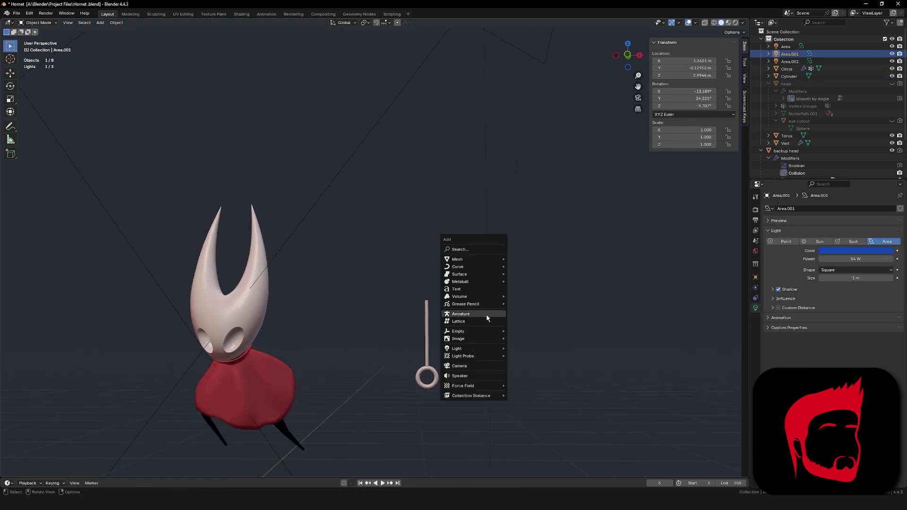
{"action": "left_click", "coordinate": [529, 300]}
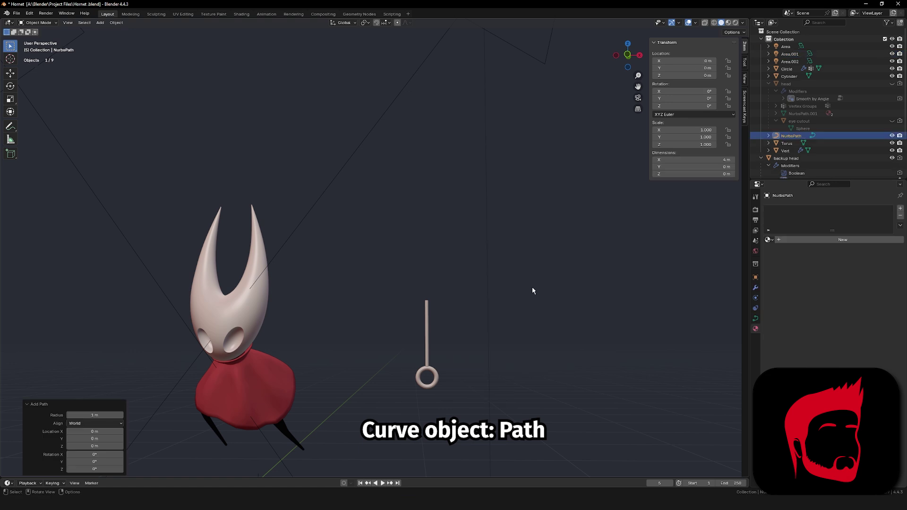
Rotate the path 90° about the Y axis so that it stands vertically.
{"action": "middle_click_drag", "start_coordinate": [519, 307], "coordinate": [536, 232]}
{"action": "key", "text": "r"}
{"action": "key", "text": "y"}
{"action": "key", "text": "9"}
{"action": "key", "text": "0"}
{"action": "key", "text": "Return"}
Scale the path down to about 1.4 m long and align it above the thin rod in front view.
{"action": "left_click", "coordinate": [417, 360]}
{"action": "key", "text": "g"}
{"action": "left_click", "coordinate": [534, 157]}
{"action": "key", "text": "KP_1"}
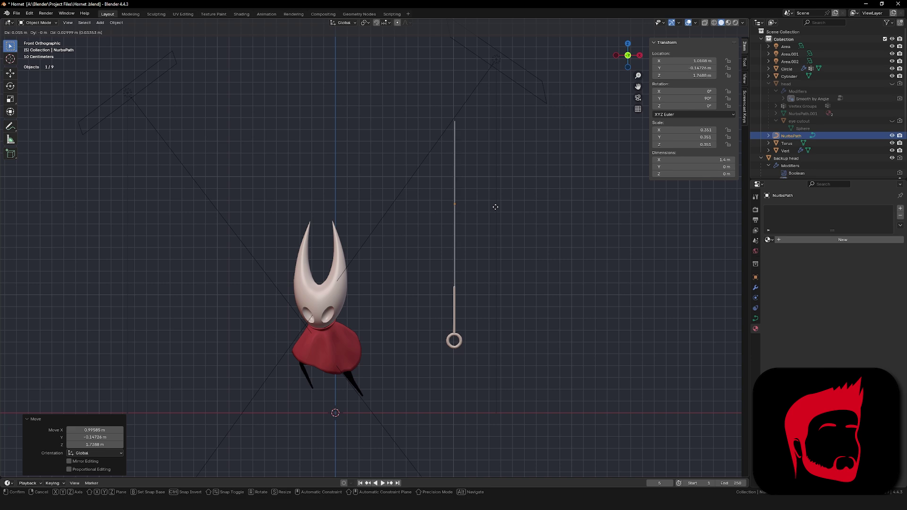
{"action": "scroll", "coordinate": [474, 244], "scroll_direction": "up", "scroll_amount": 5}
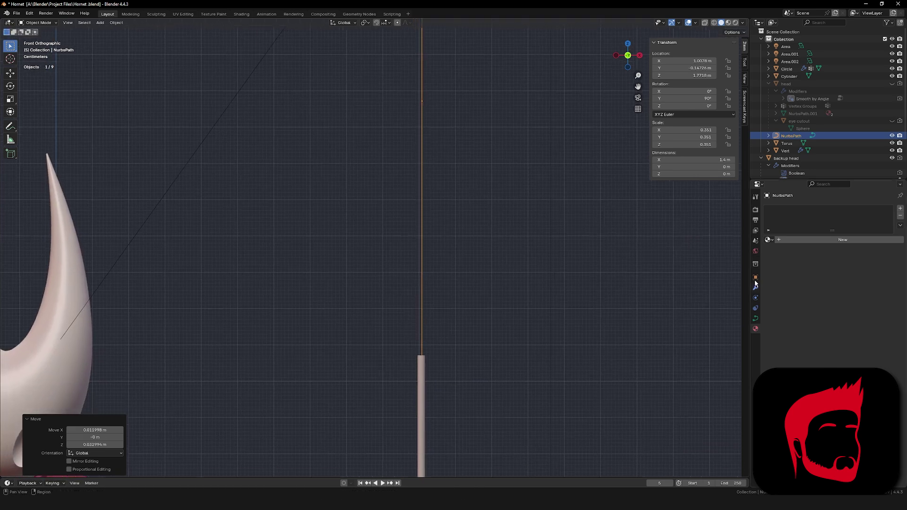
Give the vertical path a round bevel with a depth of 0.08 m.
{"action": "left_click", "coordinate": [755, 320]}
{"action": "scroll", "coordinate": [840, 310], "scroll_direction": "down", "scroll_amount": 4}
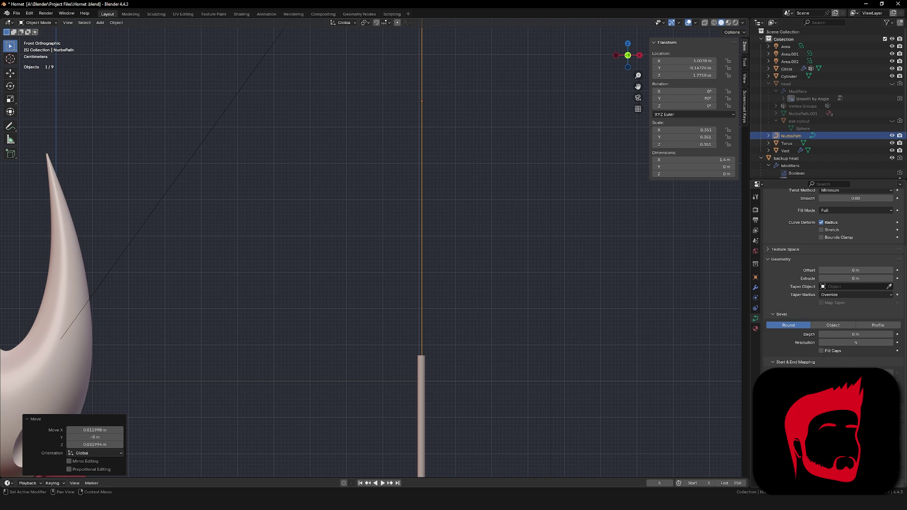
{"action": "left_click_drag", "start_coordinate": [850, 334], "coordinate": [878, 334]}
Move the beveled path about 0.149 m along Y in right view to line it up with the thin rod.
{"action": "middle_click_drag", "start_coordinate": [693, 330], "coordinate": [522, 315]}
{"action": "key", "text": "KP_3"}
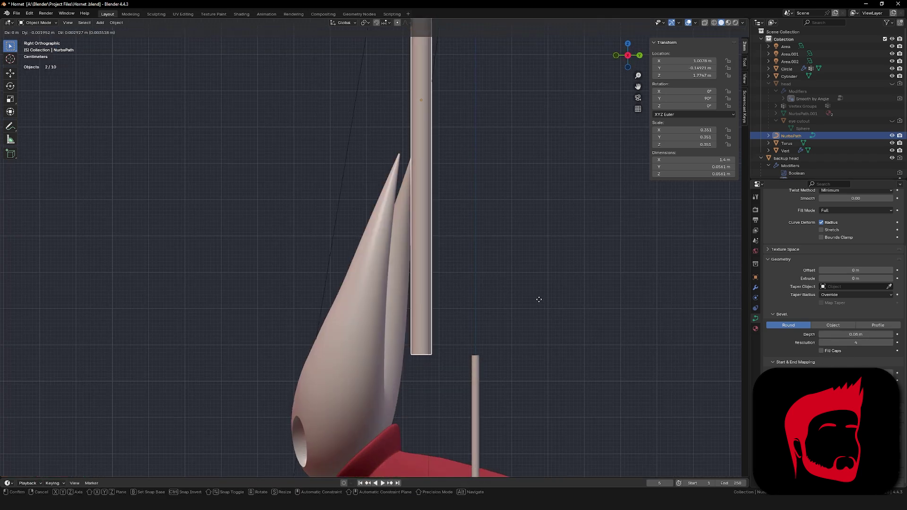
{"action": "key", "text": "g"}
{"action": "key", "text": "y"}
{"action": "left_click", "coordinate": [593, 306]}
{"action": "middle_click_drag", "start_coordinate": [577, 304], "coordinate": [520, 283]}
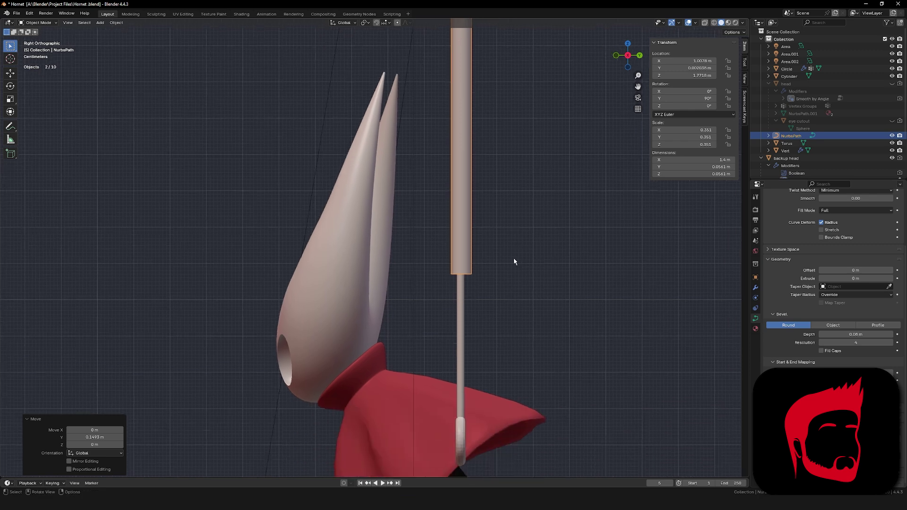
{"action": "scroll", "coordinate": [497, 227], "scroll_direction": "up", "scroll_amount": 3}
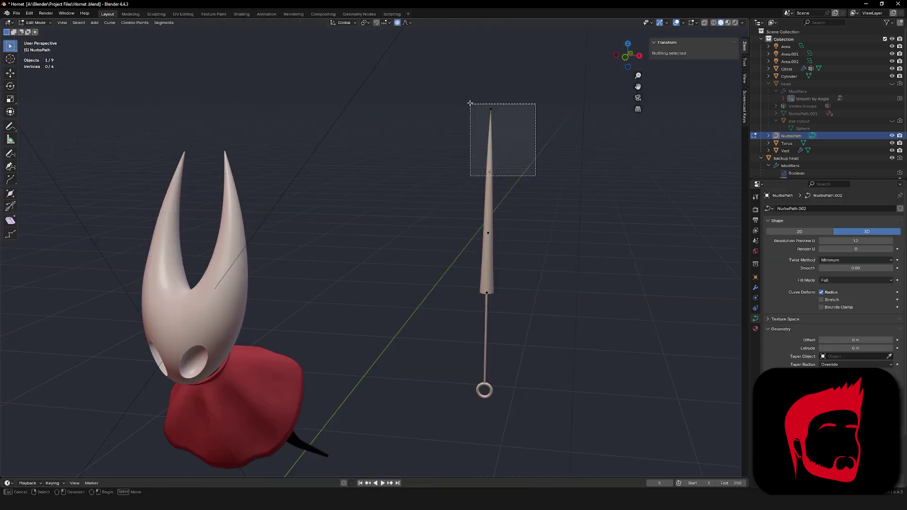
Delete the two topmost control points of the needle blade's path.
{"action": "left_click_drag", "start_coordinate": [470, 103], "coordinate": [466, 98]}
{"action": "key", "text": "x"}
{"action": "left_click", "coordinate": [582, 165]}
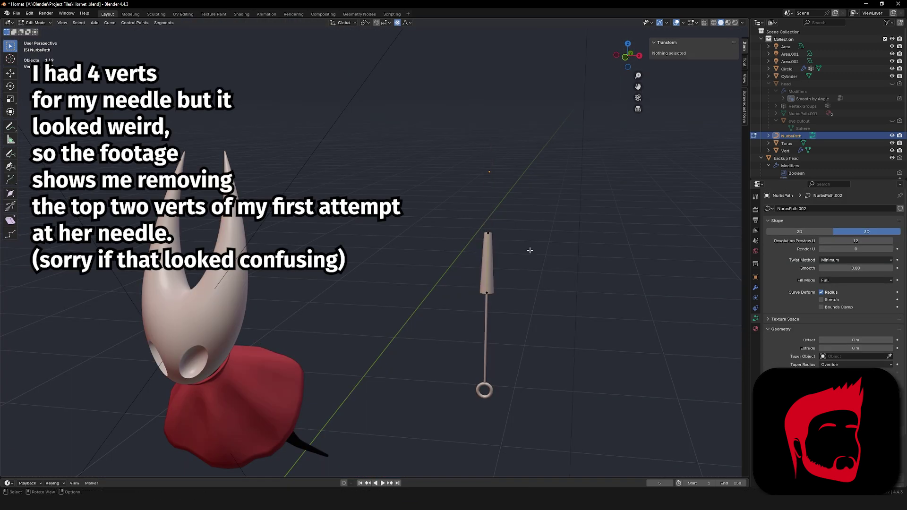
Raise the blade's remaining top control point about 0.31 m along Z and shrink its radius to 0, with proportional editing off.
{"action": "left_click_drag", "start_coordinate": [530, 251], "coordinate": [468, 206]}
{"action": "middle_click_drag", "start_coordinate": [528, 203], "coordinate": [551, 187]}
{"action": "key", "text": "g"}
{"action": "key", "text": "z"}
{"action": "left_click", "coordinate": [553, 116]}
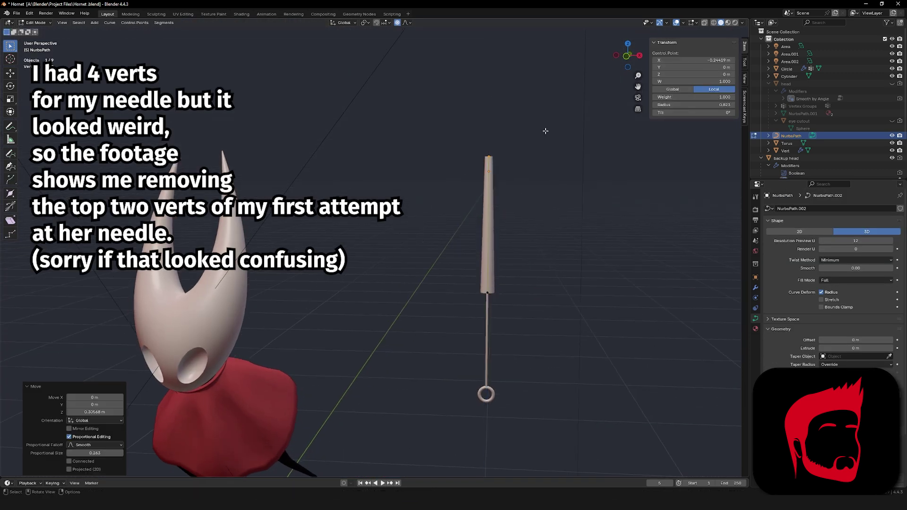
{"action": "key", "text": "o"}
{"action": "left_click", "coordinate": [508, 142]}
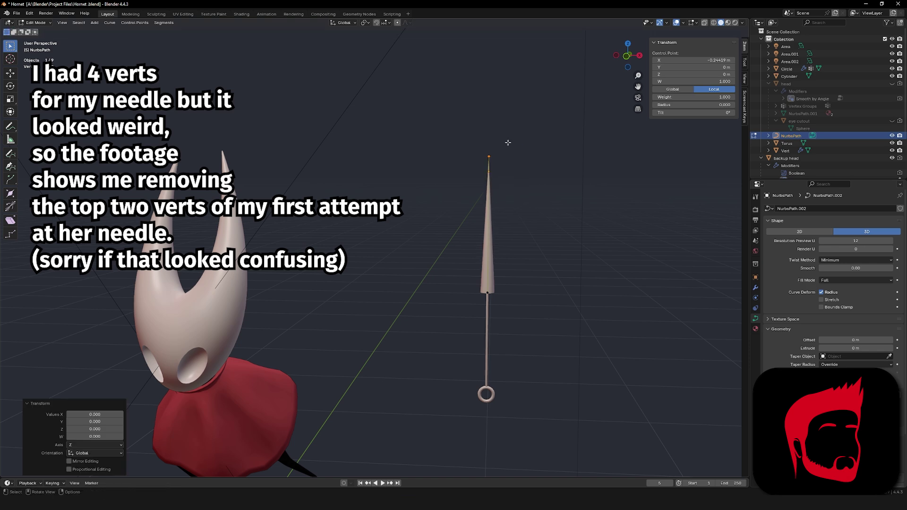
{"action": "scroll", "coordinate": [554, 235], "scroll_direction": "up", "scroll_amount": 4}
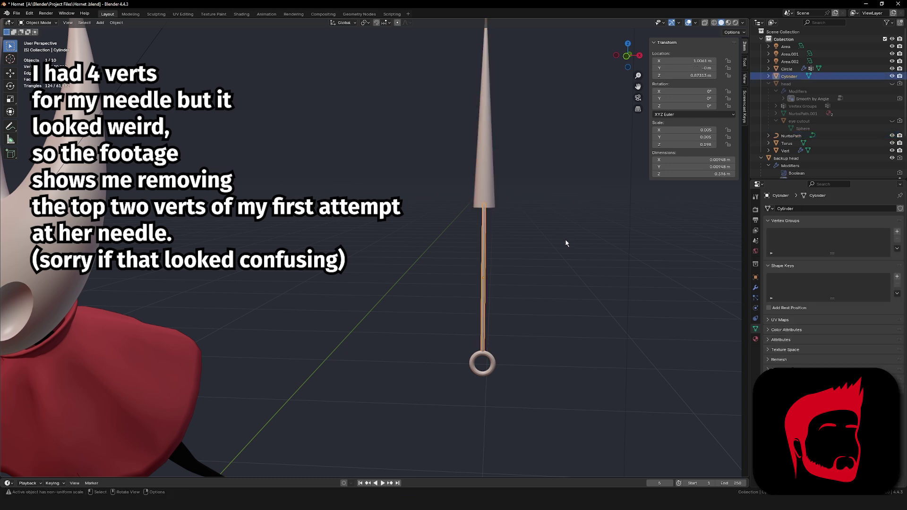
Thicken the needle's rod to about 0.016 m in diameter while keeping its height.
{"action": "key", "text": "s"}
{"action": "right_click", "coordinate": [581, 226]}
{"action": "key", "text": "shift+z"}
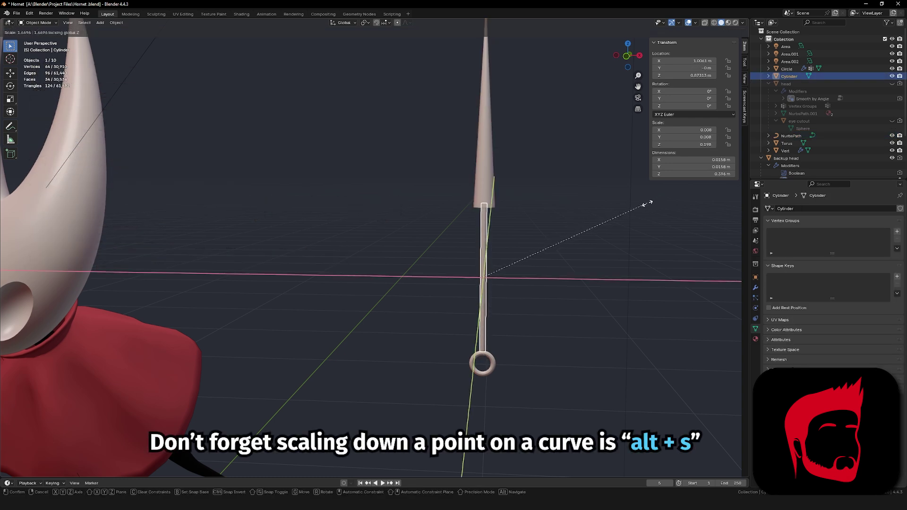
{"action": "left_click", "coordinate": [645, 204]}
{"action": "middle_click_drag", "start_coordinate": [650, 202], "coordinate": [477, 269]}
Scale the ring along Y to make it about 0.022 m thick.
{"action": "left_click", "coordinate": [485, 365]}
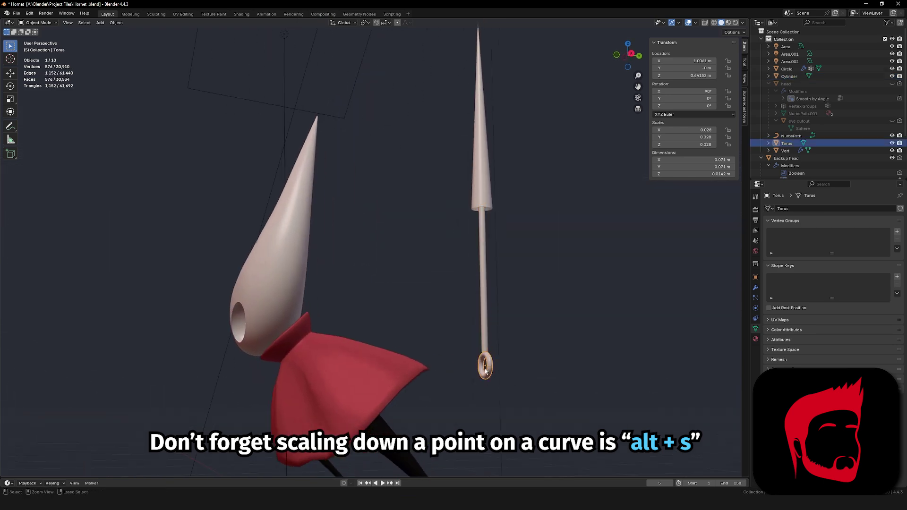
{"action": "middle_click_drag", "start_coordinate": [485, 364], "coordinate": [479, 297]}
{"action": "key", "text": "s"}
{"action": "key", "text": "y"}
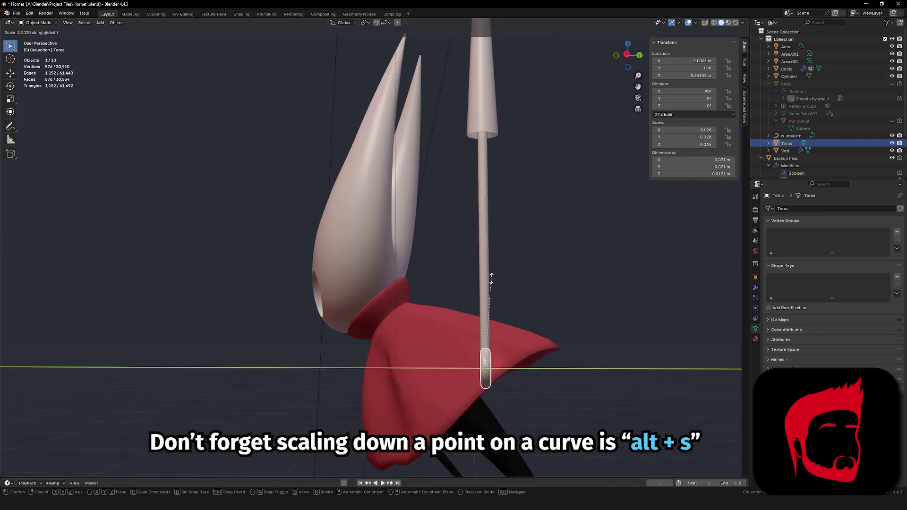
{"action": "left_click", "coordinate": [502, 253]}
{"action": "middle_click_drag", "start_coordinate": [503, 254], "coordinate": [543, 269]}
Lengthen the needle blade by moving its tip control point up along Z in front view.
{"action": "scroll", "coordinate": [591, 255], "scroll_direction": "down", "scroll_amount": 3}
{"action": "left_click", "coordinate": [494, 214]}
{"action": "key", "text": "KP_1"}
{"action": "middle_click_drag", "start_coordinate": [525, 153], "coordinate": [503, 252], "text": "shift"}
{"action": "key", "text": "Tab"}
{"action": "left_click_drag", "start_coordinate": [507, 239], "coordinate": [462, 201]}
{"action": "key", "text": "g"}
{"action": "key", "text": "z"}
{"action": "left_click", "coordinate": [522, 91]}
{"action": "key", "text": "Tab"}
Extrude the blade's bottom control point about 0.1 m along Z and shrink the lowest point's radius to taper into the rod.
{"action": "middle_click_drag", "start_coordinate": [550, 265], "coordinate": [530, 306]}
{"action": "key", "text": "KP_1"}
{"action": "scroll", "coordinate": [513, 369], "scroll_direction": "up", "scroll_amount": 3}
{"action": "key", "text": "Tab"}
{"action": "left_click_drag", "start_coordinate": [500, 295], "coordinate": [436, 248]}
{"action": "left_click", "coordinate": [539, 271]}
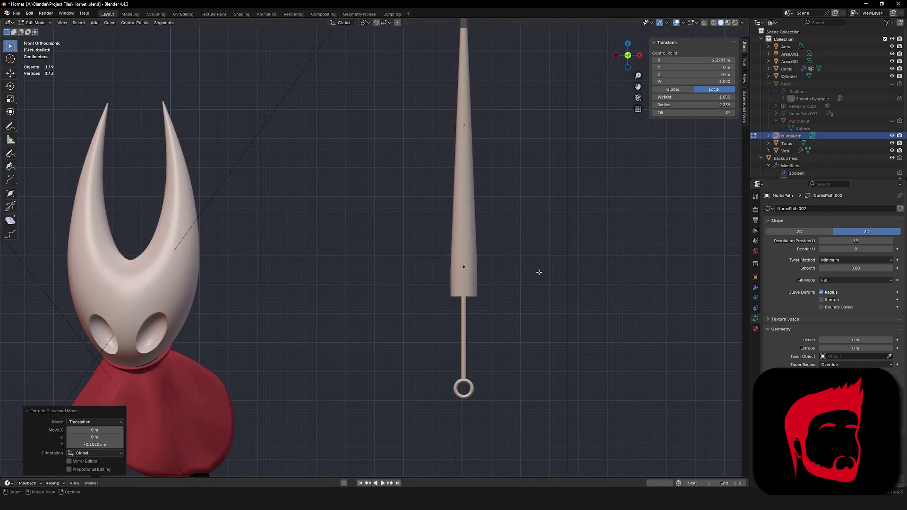
{"action": "left_click", "coordinate": [481, 296]}
{"action": "scroll", "coordinate": [492, 298], "scroll_direction": "up", "scroll_amount": 5}
{"action": "middle_click_drag", "start_coordinate": [505, 235], "coordinate": [539, 187], "text": "shift"}
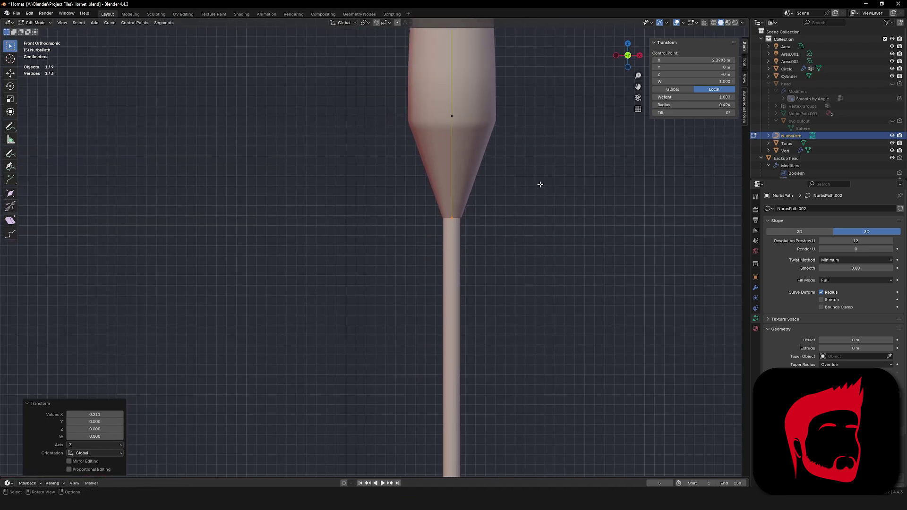
Leave curve editing and nudge the selected needle parts along X to align them on one axis.
{"action": "key", "text": "Tab"}
{"action": "middle_click_drag", "start_coordinate": [486, 277], "coordinate": [488, 255], "text": "ctrl"}
{"action": "left_click", "coordinate": [477, 385]}
{"action": "left_click", "coordinate": [458, 314], "text": "shift"}
{"action": "middle_click_drag", "start_coordinate": [493, 202], "coordinate": [530, 293], "text": "ctrl"}
{"action": "key", "text": "g"}
{"action": "key", "text": "x"}
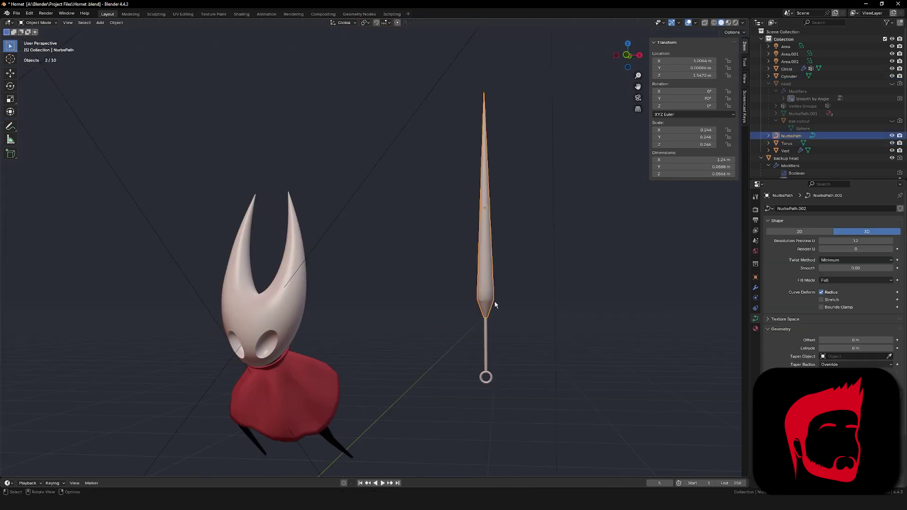
Parent the needle's blade and rod to the ring.
{"action": "left_click", "coordinate": [488, 374], "text": "shift"}
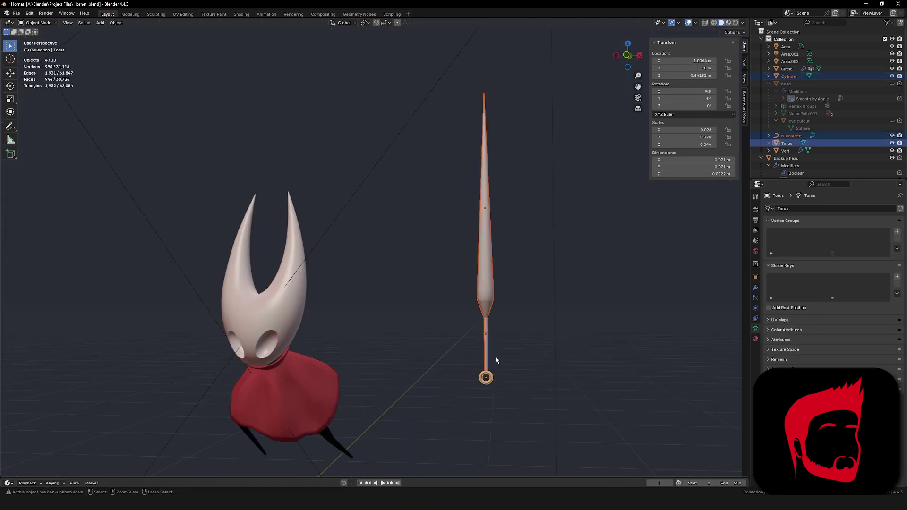
{"action": "key", "text": "ctrl+p"}
{"action": "left_click", "coordinate": [492, 356]}
{"action": "left_click", "coordinate": [510, 347]}
Rotate the needle about -98.6° in front view using its ring, and place it across the character behind the cloak.
{"action": "left_click", "coordinate": [491, 374]}
{"action": "key", "text": "g"}
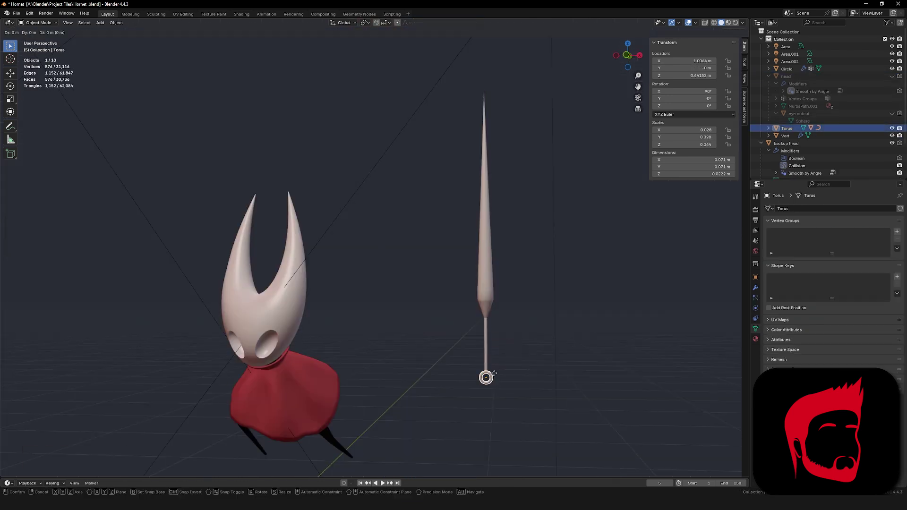
{"action": "left_click", "coordinate": [473, 386]}
{"action": "scroll", "coordinate": [477, 354], "scroll_direction": "down", "scroll_amount": 2}
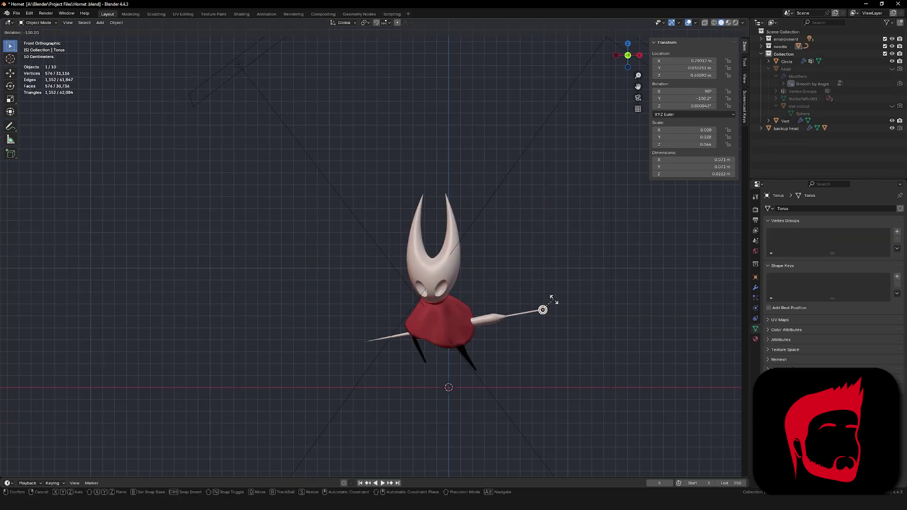
{"action": "left_click", "coordinate": [554, 300]}
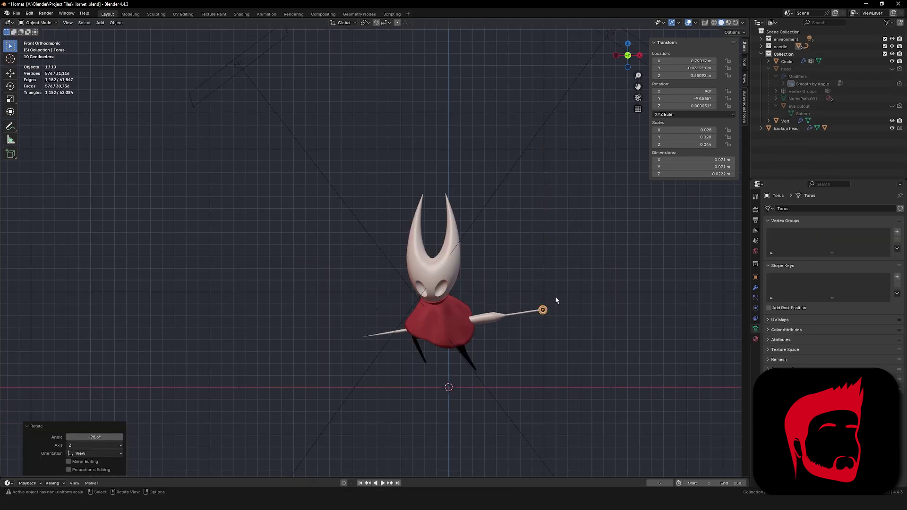
{"action": "left_click", "coordinate": [502, 273]}
{"action": "middle_click_drag", "start_coordinate": [503, 273], "coordinate": [472, 266]}
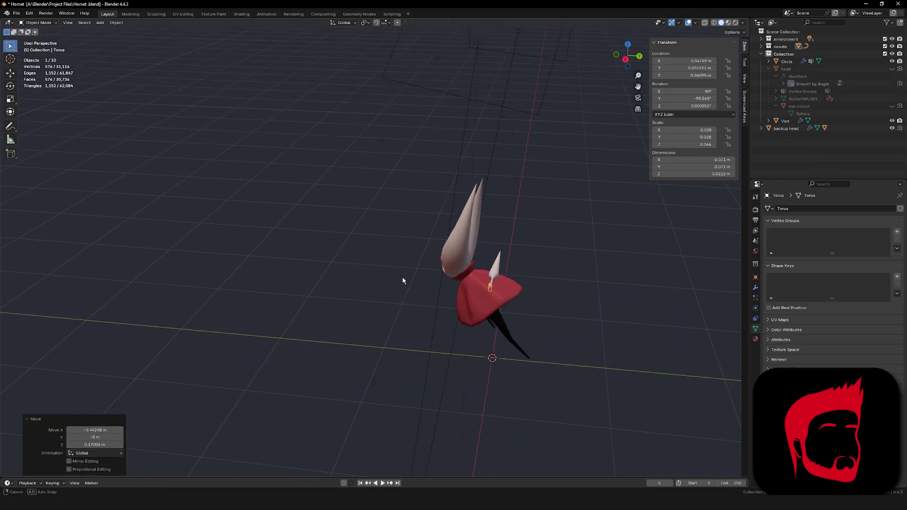
{"action": "mouse_move", "coordinate": [461, 269]}
{"action": "middle_mouse_down"}
{"action": "mouse_move", "coordinate": [538, 240]}
{"action": "mouse_move", "coordinate": [525, 269]}
{"action": "mouse_move", "coordinate": [448, 284]}
{"action": "middle_mouse_up"}
Sculpt the red cloak with the Grab brush so it drapes around the needle, resizing the brush for broad and fine pulls.
{"action": "left_click", "coordinate": [519, 288]}
{"action": "key", "text": "ctrl+Tab"}
{"action": "scroll", "coordinate": [491, 308], "scroll_direction": "up", "scroll_amount": 2}
{"action": "key", "text": "f"}
{"action": "left_click", "coordinate": [516, 304]}
{"action": "middle_click_drag", "start_coordinate": [515, 305], "coordinate": [524, 269]}
{"action": "left_click_drag", "start_coordinate": [524, 269], "coordinate": [510, 278]}
{"action": "mouse_move", "coordinate": [510, 279]}
{"action": "middle_mouse_down"}
{"action": "mouse_move", "coordinate": [439, 276]}
{"action": "mouse_move", "coordinate": [512, 302]}
{"action": "mouse_move", "coordinate": [446, 262]}
{"action": "mouse_move", "coordinate": [539, 283]}
{"action": "middle_mouse_up"}
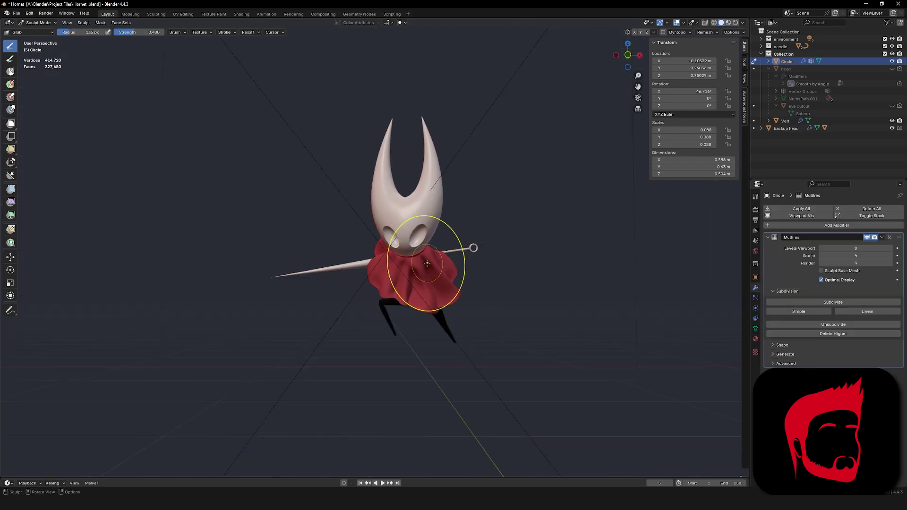
{"action": "scroll", "coordinate": [444, 260], "scroll_direction": "up", "scroll_amount": 2}
{"action": "key", "text": "f"}
{"action": "mouse_move", "coordinate": [427, 263]}
{"action": "middle_mouse_down"}
{"action": "mouse_move", "coordinate": [467, 264]}
{"action": "mouse_move", "coordinate": [406, 293]}
{"action": "middle_mouse_up"}
{"action": "left_click", "coordinate": [481, 251]}
{"action": "scroll", "coordinate": [477, 255], "scroll_direction": "up", "scroll_amount": 2}
{"action": "mouse_move", "coordinate": [492, 271]}
{"action": "middle_mouse_down"}
{"action": "mouse_move", "coordinate": [406, 269]}
{"action": "mouse_move", "coordinate": [405, 284]}
{"action": "mouse_move", "coordinate": [401, 261]}
{"action": "mouse_move", "coordinate": [448, 276]}
{"action": "mouse_move", "coordinate": [428, 302]}
{"action": "mouse_move", "coordinate": [472, 331]}
{"action": "mouse_move", "coordinate": [502, 259]}
{"action": "mouse_move", "coordinate": [555, 258]}
{"action": "mouse_move", "coordinate": [496, 283]}
{"action": "mouse_move", "coordinate": [510, 281]}
{"action": "mouse_move", "coordinate": [487, 279]}
{"action": "mouse_move", "coordinate": [557, 302]}
{"action": "mouse_move", "coordinate": [351, 282]}
{"action": "mouse_move", "coordinate": [534, 241]}
{"action": "mouse_move", "coordinate": [507, 261]}
{"action": "mouse_move", "coordinate": [425, 255]}
{"action": "mouse_move", "coordinate": [585, 245]}
{"action": "middle_mouse_up"}
{"action": "scroll", "coordinate": [491, 276], "scroll_direction": "up", "scroll_amount": 2}
{"action": "key", "text": "f"}
{"action": "left_click", "coordinate": [495, 271]}
{"action": "key", "text": "f"}
{"action": "scroll", "coordinate": [504, 260], "scroll_direction": "down", "scroll_amount": 3}
Reposition the needle against the cloak in Object Mode, including a shift along Y.
{"action": "key", "text": "ctrl+Tab"}
{"action": "left_click", "coordinate": [498, 267]}
{"action": "key", "text": "g"}
{"action": "left_click", "coordinate": [530, 244]}
{"action": "key", "text": "g"}
{"action": "key", "text": "y"}
{"action": "left_click", "coordinate": [474, 276]}
Switch back to the cloak, leave sculpting and raise its Multires modifier's viewport level by two.
{"action": "key", "text": "ctrl+Tab"}
{"action": "left_click", "coordinate": [479, 329]}
{"action": "key", "text": "alt+q"}
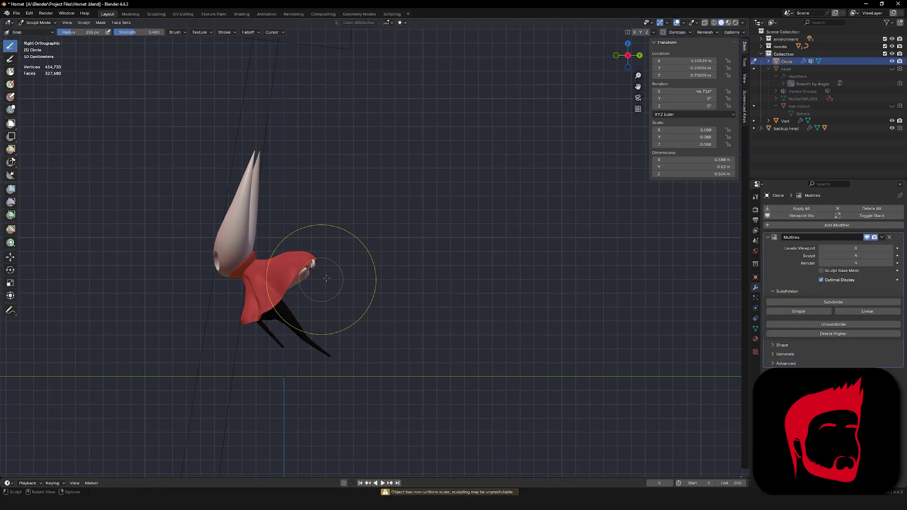
{"action": "middle_click_drag", "start_coordinate": [342, 273], "coordinate": [497, 268]}
{"action": "key", "text": "ctrl+Tab"}
{"action": "left_click", "coordinate": [456, 289]}
{"action": "left_click", "coordinate": [307, 307]}
{"action": "left_click", "coordinate": [889, 248]}
{"action": "left_click", "coordinate": [890, 248]}
{"action": "middle_click_drag", "start_coordinate": [284, 270], "coordinate": [247, 269]}
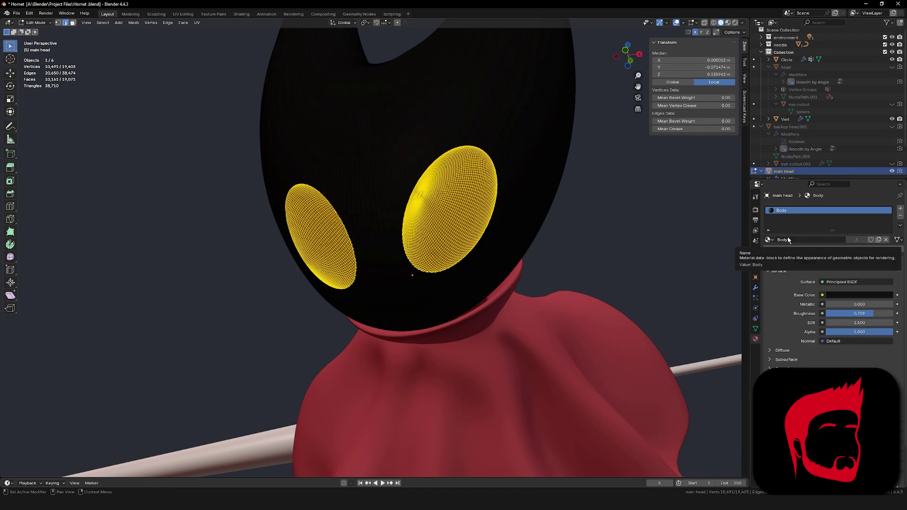
Invert the eye selection on the main head and assign the head material to those faces through a second material slot.
{"action": "key", "text": "ctrl+i"}
{"action": "key", "text": "KP_Decimal"}
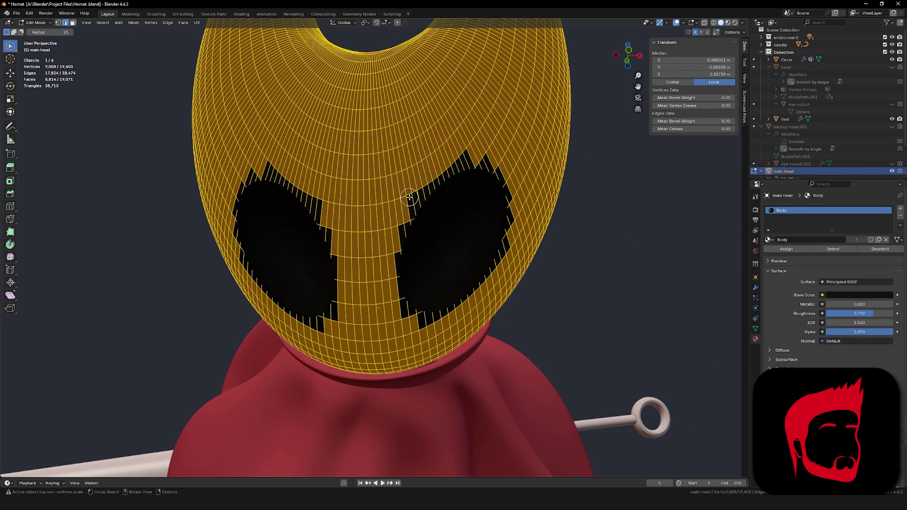
{"action": "left_click", "coordinate": [769, 240]}
{"action": "left_click", "coordinate": [900, 208]}
{"action": "left_click", "coordinate": [768, 254]}
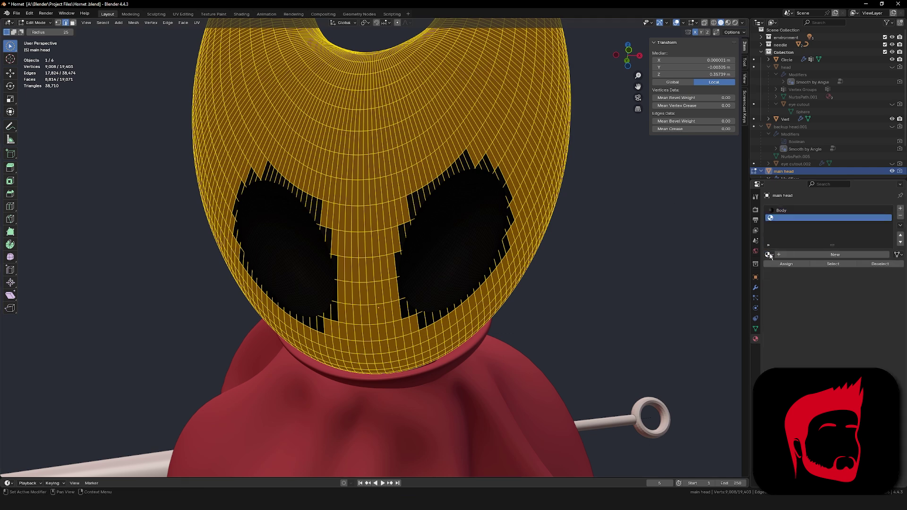
{"action": "left_click", "coordinate": [783, 281]}
{"action": "left_click", "coordinate": [786, 264]}
Circle-select the leftover black faces around one eye's rim, leaving out the eye interior, and assign the head material to them.
{"action": "key", "text": "alt+a"}
{"action": "key", "text": "3"}
{"action": "key", "text": "c"}
{"action": "left_click_drag", "start_coordinate": [467, 152], "coordinate": [405, 183]}
{"action": "scroll", "coordinate": [415, 190], "scroll_direction": "up", "scroll_amount": 2}
{"action": "mouse_move", "coordinate": [387, 265]}
{"action": "left_mouse_down"}
{"action": "mouse_move", "coordinate": [389, 254]}
{"action": "mouse_move", "coordinate": [550, 153]}
{"action": "left_mouse_up"}
{"action": "left_click_drag", "start_coordinate": [378, 297], "coordinate": [372, 271], "text": "shift"}
{"action": "scroll", "coordinate": [466, 174], "scroll_direction": "up", "scroll_amount": 2}
{"action": "middle_click_drag", "start_coordinate": [469, 147], "coordinate": [452, 139]}
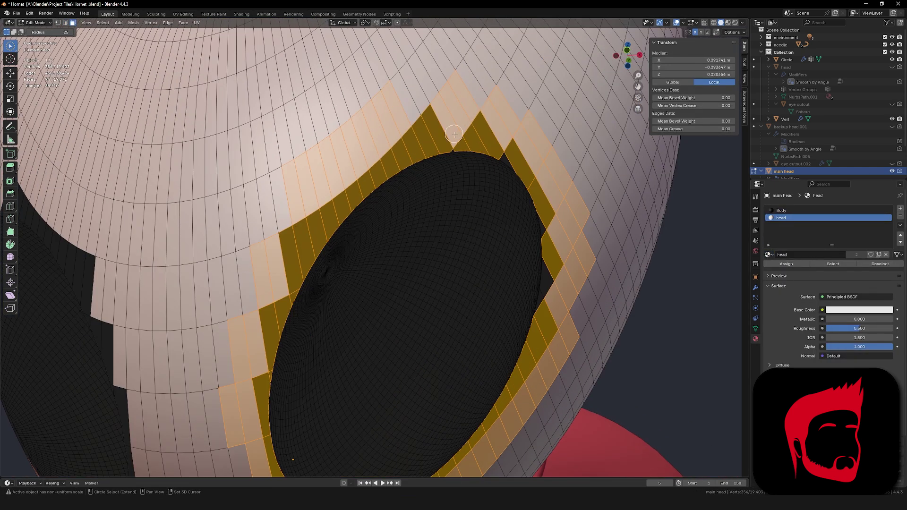
{"action": "scroll", "coordinate": [555, 283], "scroll_direction": "down", "scroll_amount": 4}
{"action": "left_click", "coordinate": [786, 264]}
Circle-select the leftover black faces around the other eye's rim, leaving out the eye interior.
{"action": "middle_click_drag", "start_coordinate": [583, 242], "coordinate": [624, 250]}
{"action": "left_click_drag", "start_coordinate": [431, 189], "coordinate": [442, 216]}
{"action": "left_click_drag", "start_coordinate": [458, 319], "coordinate": [391, 341], "text": "shift"}
{"action": "scroll", "coordinate": [391, 341], "scroll_direction": "up", "scroll_amount": 4}
{"action": "middle_click_drag", "start_coordinate": [391, 342], "coordinate": [505, 415], "text": "shift"}
{"action": "mouse_move", "coordinate": [505, 415]}
{"action": "left_mouse_down", "text": "shift"}
{"action": "mouse_move", "coordinate": [367, 245]}
{"action": "mouse_move", "coordinate": [347, 89]}
{"action": "left_mouse_up", "text": "shift"}
{"action": "middle_click_drag", "start_coordinate": [348, 90], "coordinate": [350, 220], "text": "shift"}
{"action": "left_click_drag", "start_coordinate": [350, 220], "coordinate": [444, 163], "text": "shift"}
{"action": "middle_click_drag", "start_coordinate": [443, 163], "coordinate": [409, 188]}
{"action": "left_click_drag", "start_coordinate": [409, 187], "coordinate": [446, 177]}
{"action": "scroll", "coordinate": [433, 182], "scroll_direction": "down", "scroll_amount": 6}
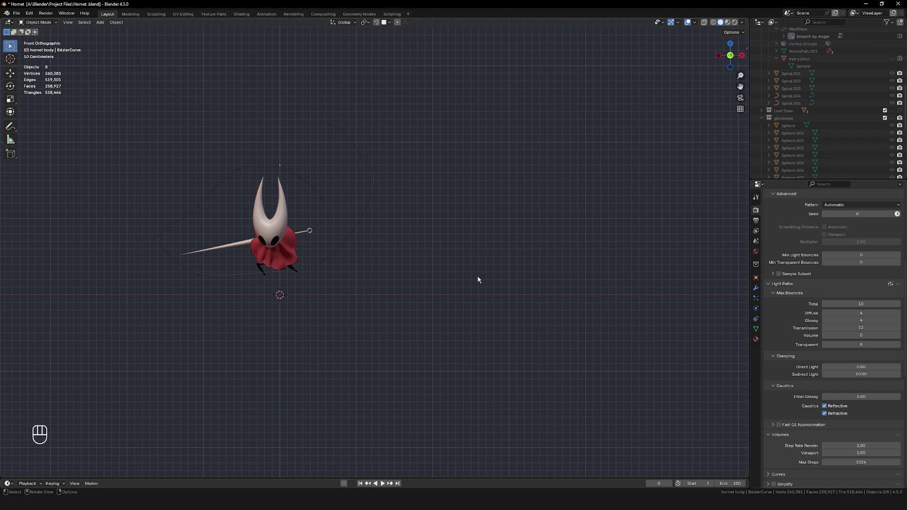
Add a Bézier curve and move it to an empty area beside the character in front view.
{"action": "key", "text": "shift+a"}
{"action": "mouse_move", "coordinate": [475, 290]}
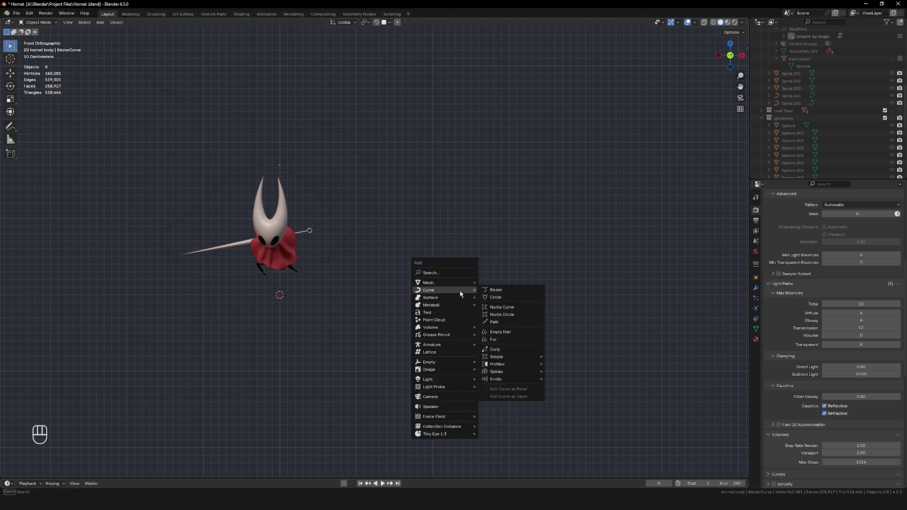
{"action": "left_click", "coordinate": [507, 292]}
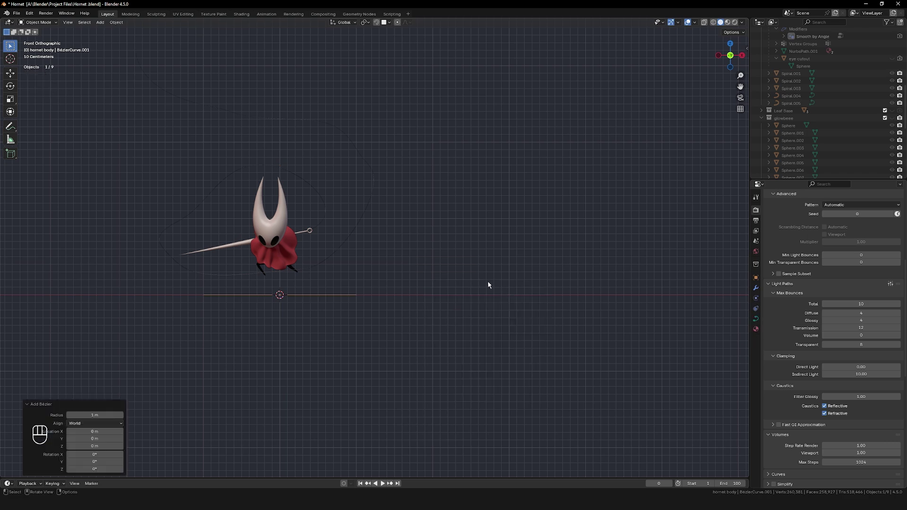
{"action": "key", "text": "g"}
{"action": "left_click", "coordinate": [8, 196]}
{"action": "middle_click_drag", "start_coordinate": [503, 243], "coordinate": [361, 302], "text": "shift"}
In top view, arch the Bézier curve by moving its end point's outer handle about -0.23 m in X and -0.86 m in Y.
{"action": "key", "text": "Tab"}
{"action": "scroll", "coordinate": [416, 262], "scroll_direction": "up", "scroll_amount": 5}
{"action": "left_click", "coordinate": [511, 283]}
{"action": "left_click", "coordinate": [487, 255]}
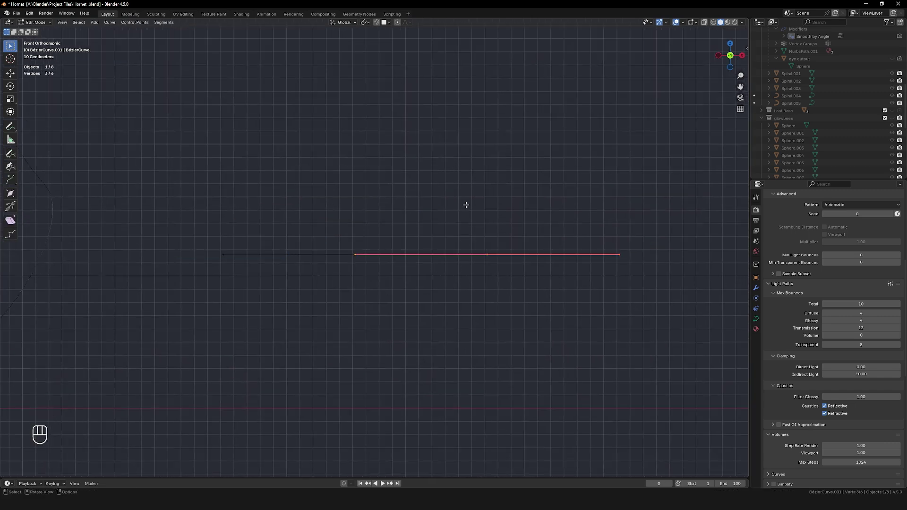
{"action": "middle_click_drag", "start_coordinate": [508, 222], "coordinate": [496, 246], "text": "shift"}
{"action": "key", "text": "KP_7"}
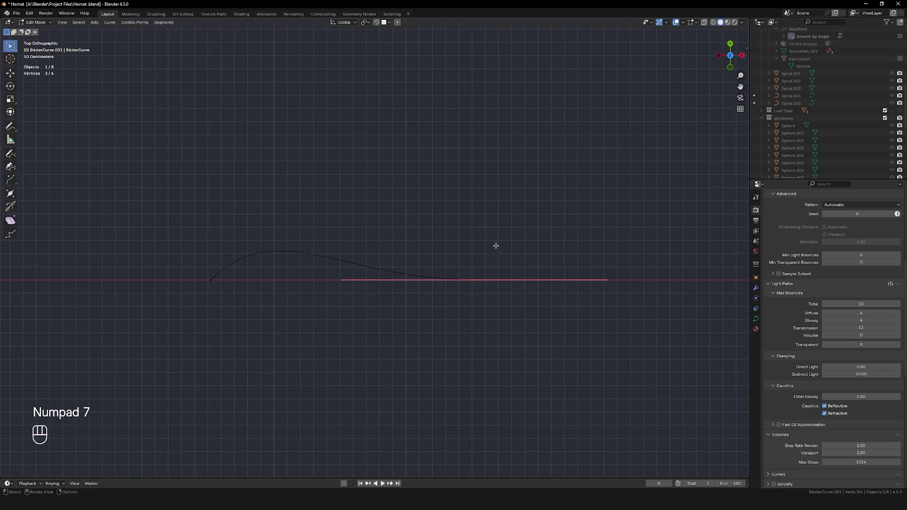
{"action": "left_click_drag", "start_coordinate": [646, 307], "coordinate": [584, 234]}
{"action": "key", "text": "g"}
{"action": "left_click", "coordinate": [569, 372]}
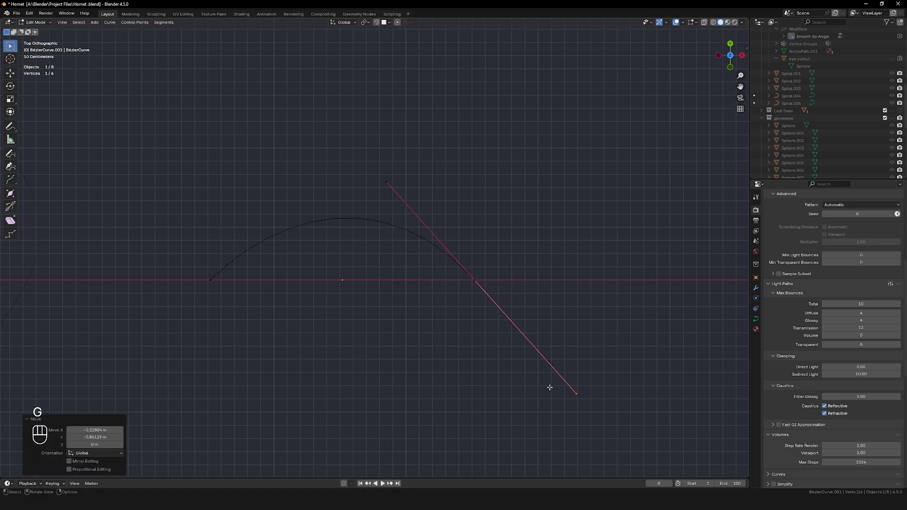
Extrude the curve's end about 1.16 m along negative Y and rotate the new point about 85° so the curve turns inward.
{"action": "middle_click_drag", "start_coordinate": [511, 388], "coordinate": [489, 287], "text": "shift"}
{"action": "key", "text": "e"}
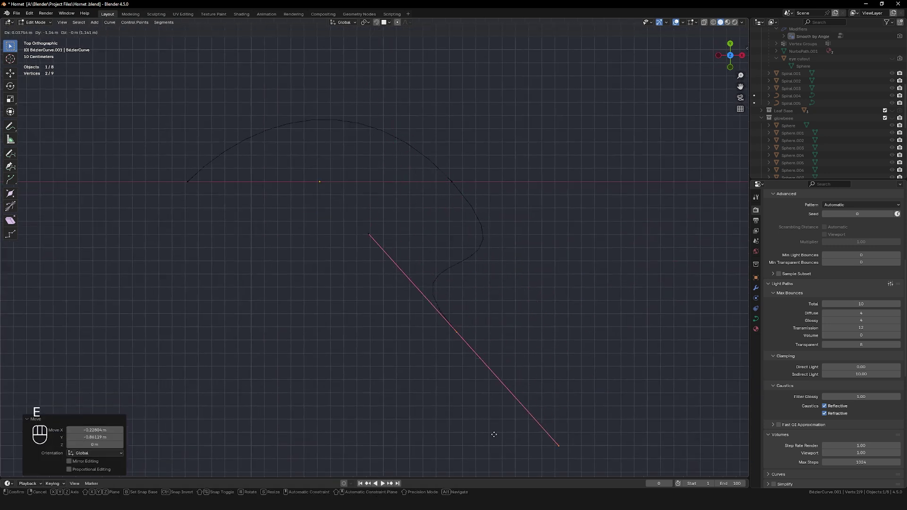
{"action": "left_click", "coordinate": [492, 437]}
{"action": "middle_click_drag", "start_coordinate": [464, 393], "coordinate": [519, 340], "text": "shift"}
{"action": "key", "text": "r"}
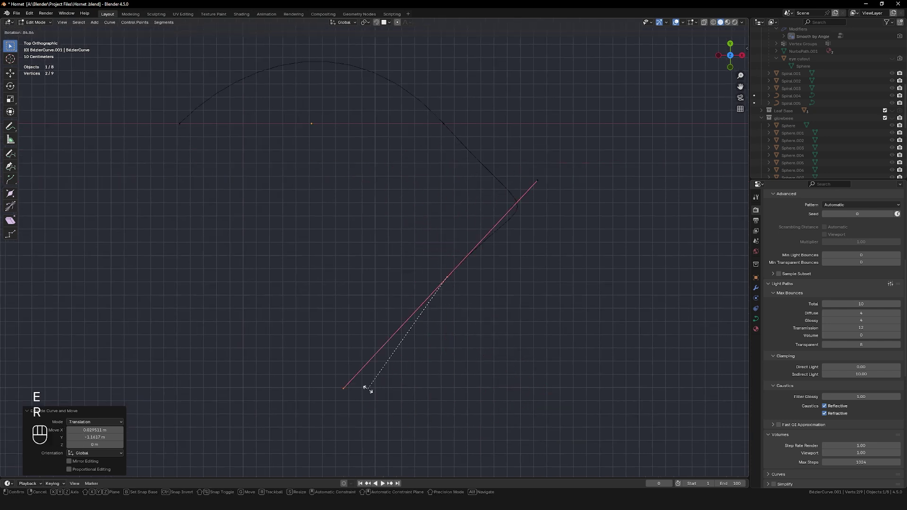
{"action": "left_click", "coordinate": [364, 385]}
Scale the new end point's handles to about a third and move the point about -0.76 m in X and -0.29 m in Y.
{"action": "key", "text": "s"}
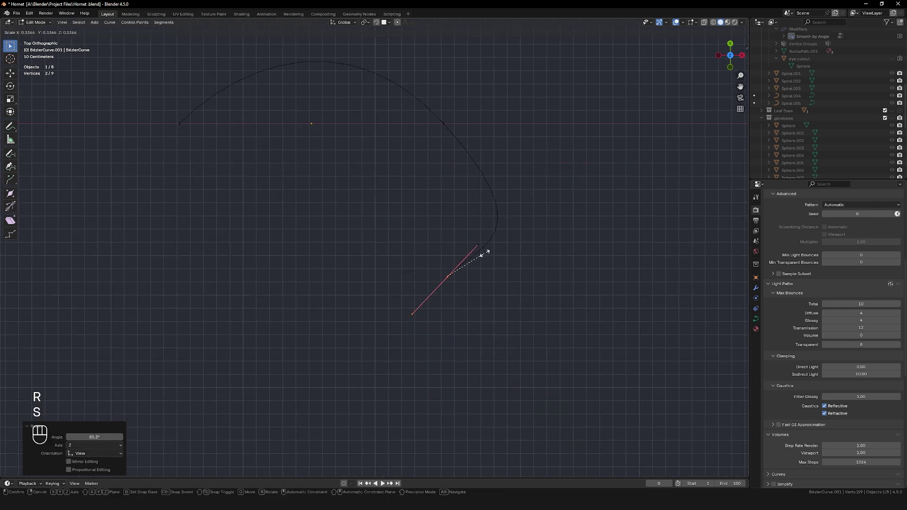
{"action": "left_click", "coordinate": [481, 255]}
{"action": "key", "text": "g"}
{"action": "left_click", "coordinate": [359, 344]}
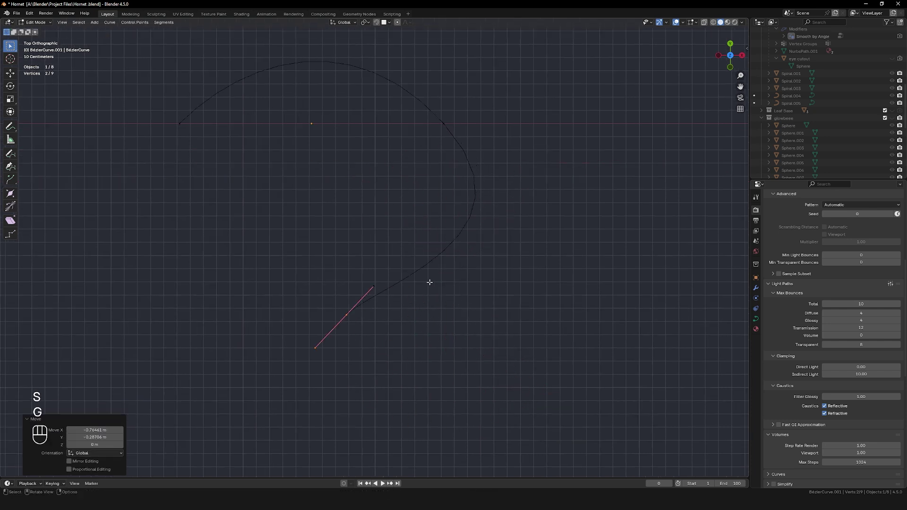
Scale the end point's handles by about 1.98 and rotate them about 57° so the curve rounds inward smoothly.
{"action": "key", "text": "s"}
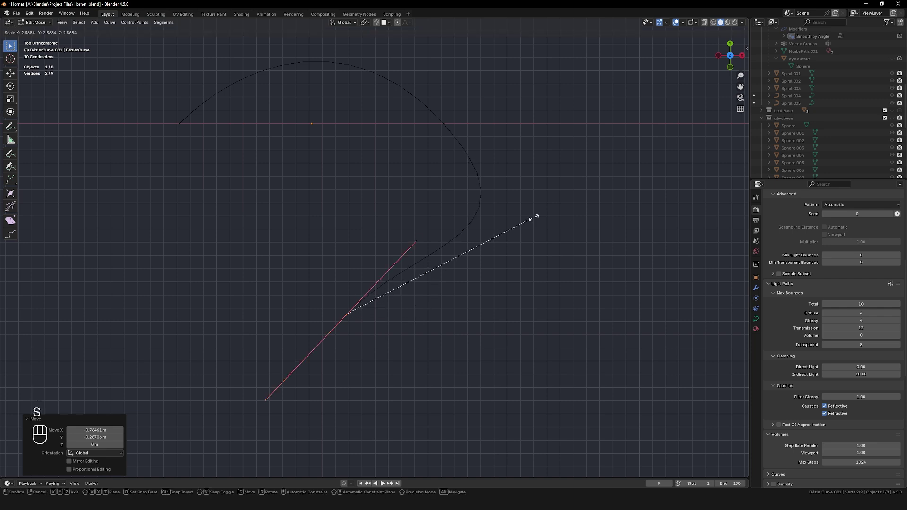
{"action": "left_click", "coordinate": [490, 256]}
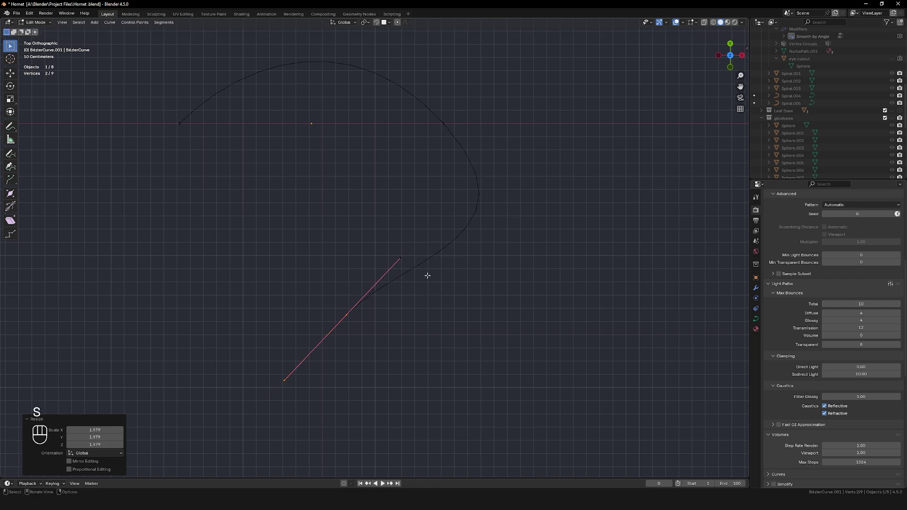
{"action": "key", "text": "r"}
{"action": "left_click", "coordinate": [438, 368]}
Raise the curve's selected end point about 0.41 m along the Z axis.
{"action": "middle_click_drag", "start_coordinate": [366, 359], "coordinate": [429, 392], "text": "shift"}
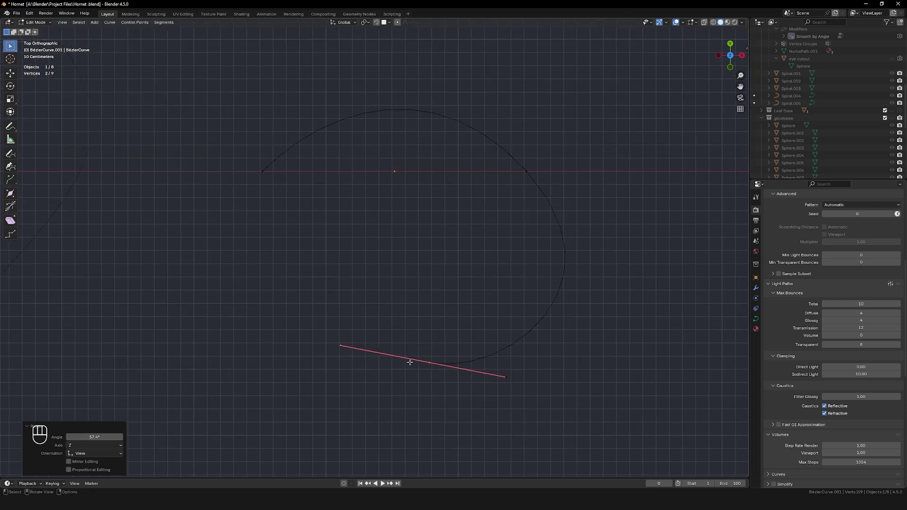
{"action": "middle_click_drag", "start_coordinate": [409, 362], "coordinate": [441, 274]}
{"action": "key", "text": "g"}
{"action": "key", "text": "z"}
{"action": "left_click", "coordinate": [411, 218]}
Give the curve a round bevel with a depth of 0.04 m and enable Fill Caps.
{"action": "middle_click_drag", "start_coordinate": [442, 275], "coordinate": [427, 225], "text": "shift"}
{"action": "left_click", "coordinate": [756, 319]}
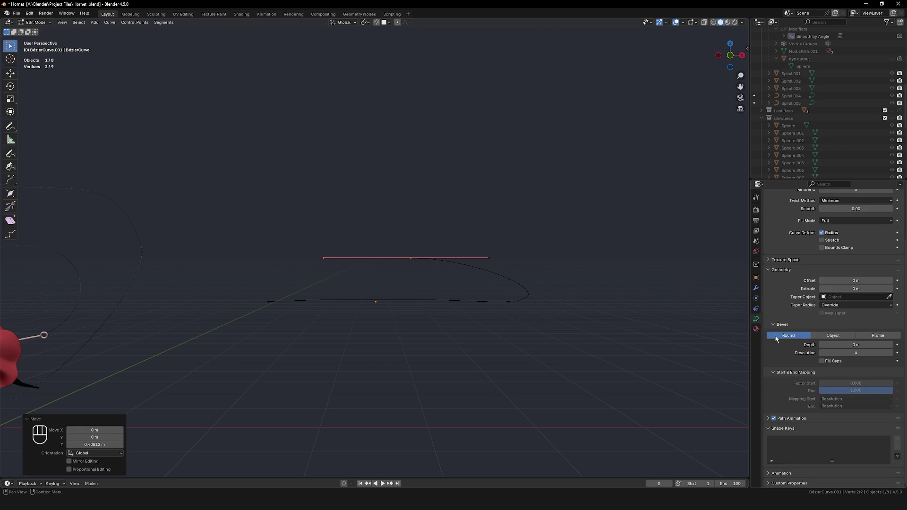
{"action": "mouse_move", "coordinate": [859, 346]}
{"action": "left_mouse_down"}
{"action": "mouse_move", "coordinate": [868, 346]}
{"action": "mouse_move", "coordinate": [860, 350]}
{"action": "left_mouse_up"}
{"action": "middle_click_drag", "start_coordinate": [590, 338], "coordinate": [535, 338]}
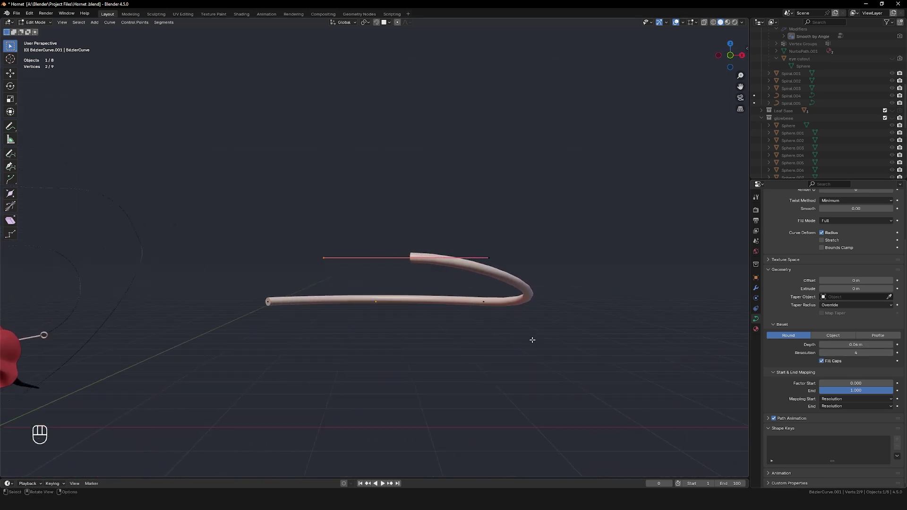